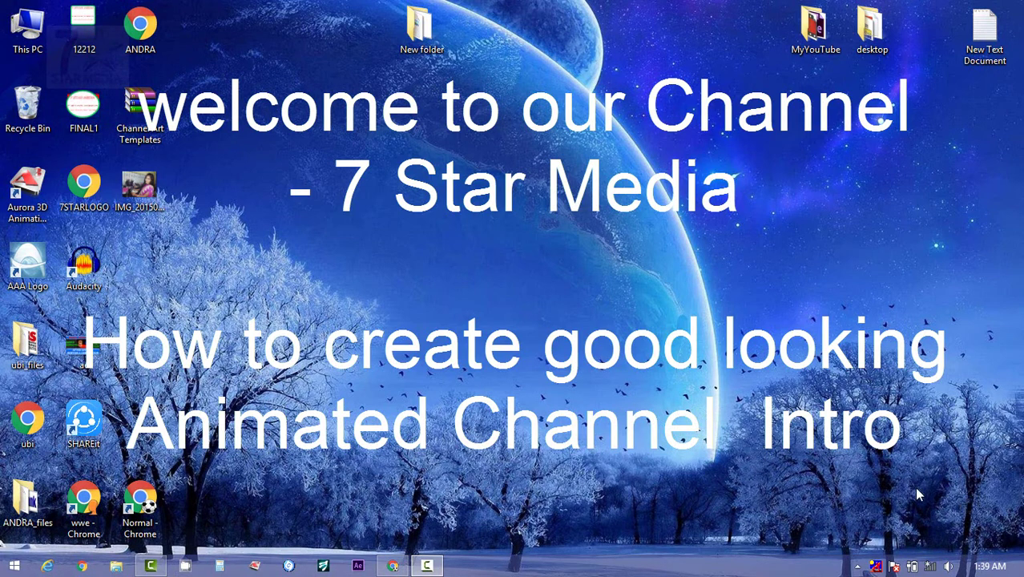
Launch Aurora 3D Animation Maker from its shortcut and browse the template list
right_click(26, 184)
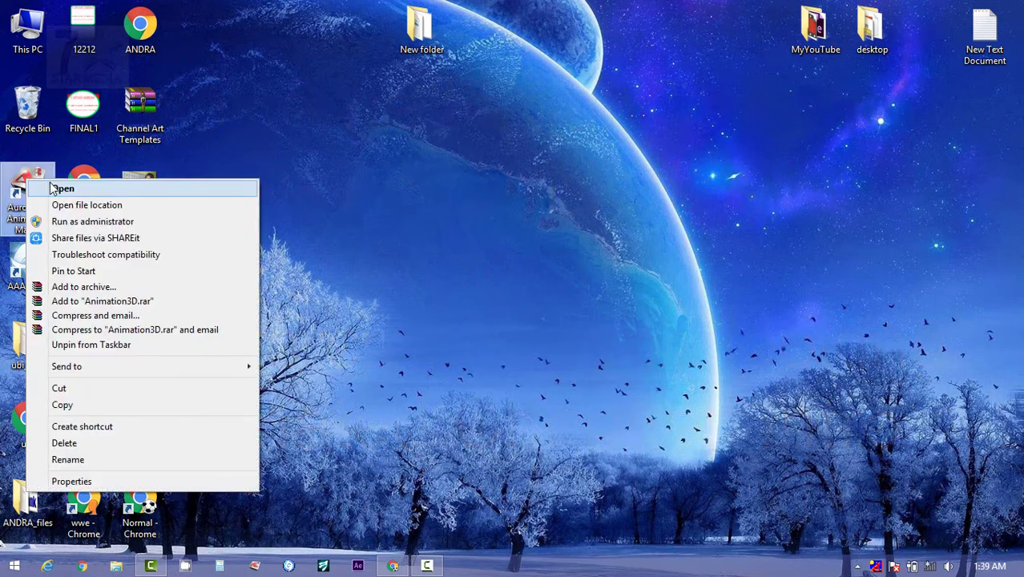
left_click(56, 189)
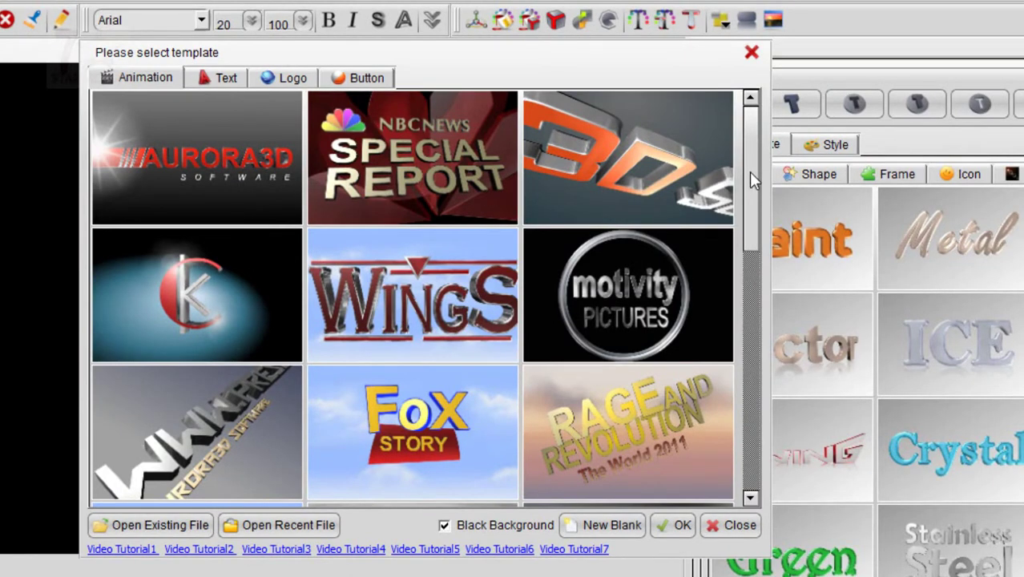
left_click_drag(751, 180, 785, 389)
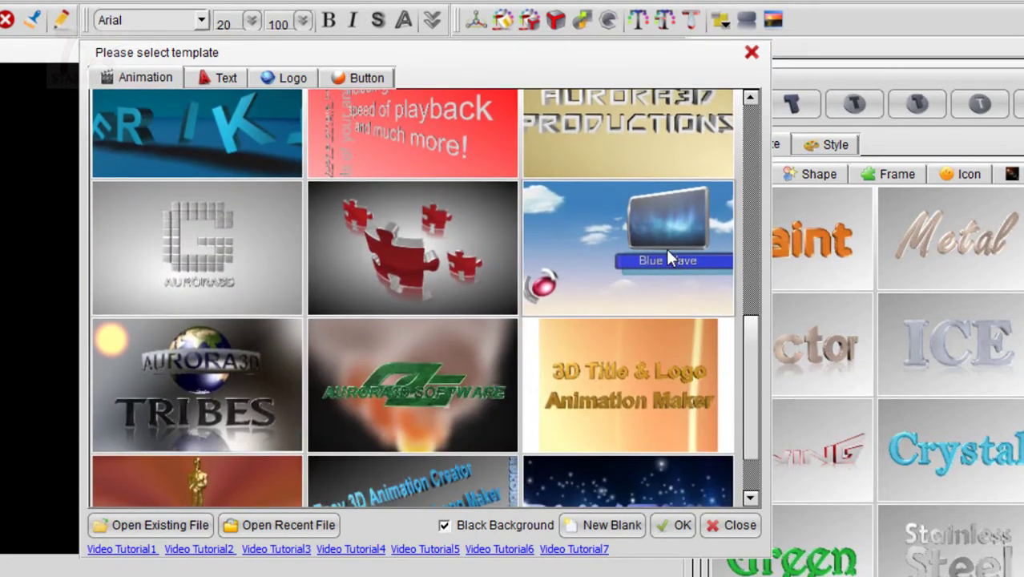
Create a project from the Blue Wave template and preview its 8-second animation
double_click(665, 248)
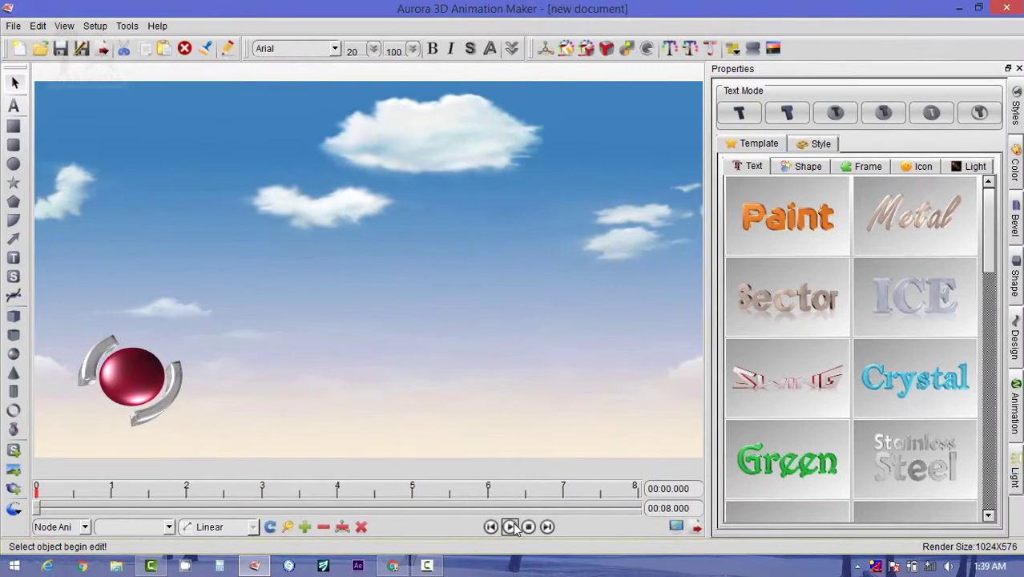
left_click(511, 526)
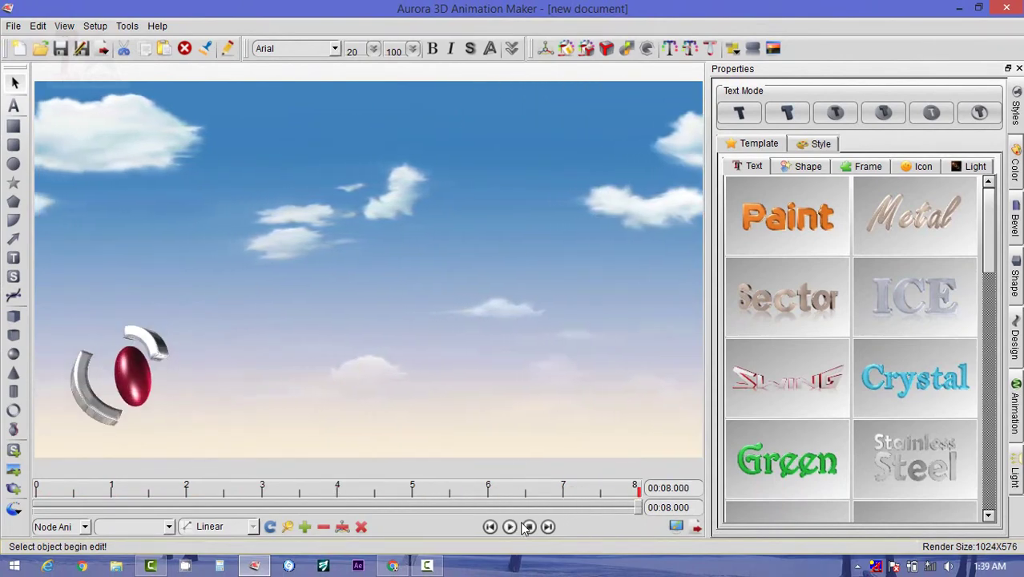
left_click(527, 526)
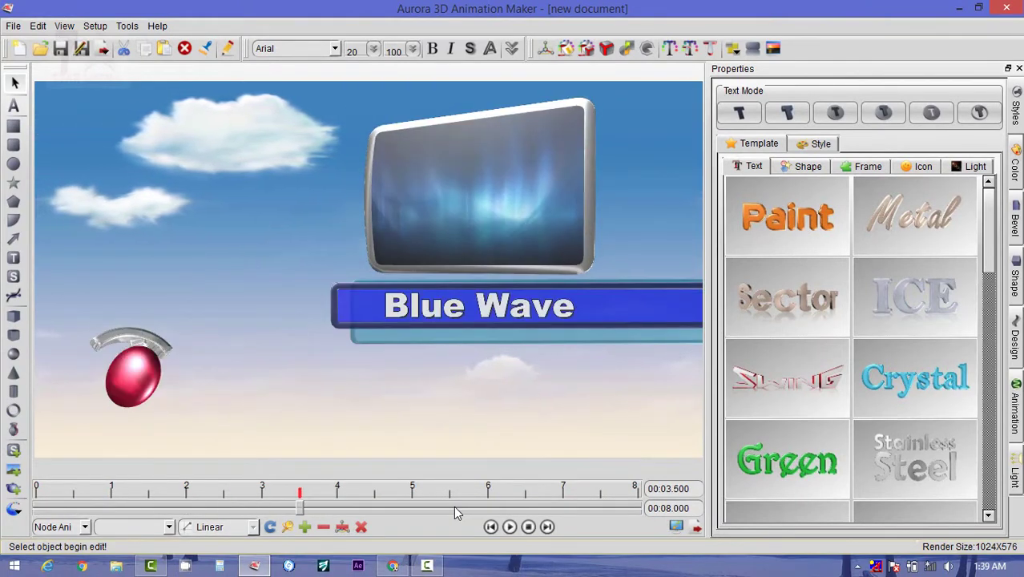
Retype the Blue Wave banner text as '7 STAR M'
left_click(505, 311)
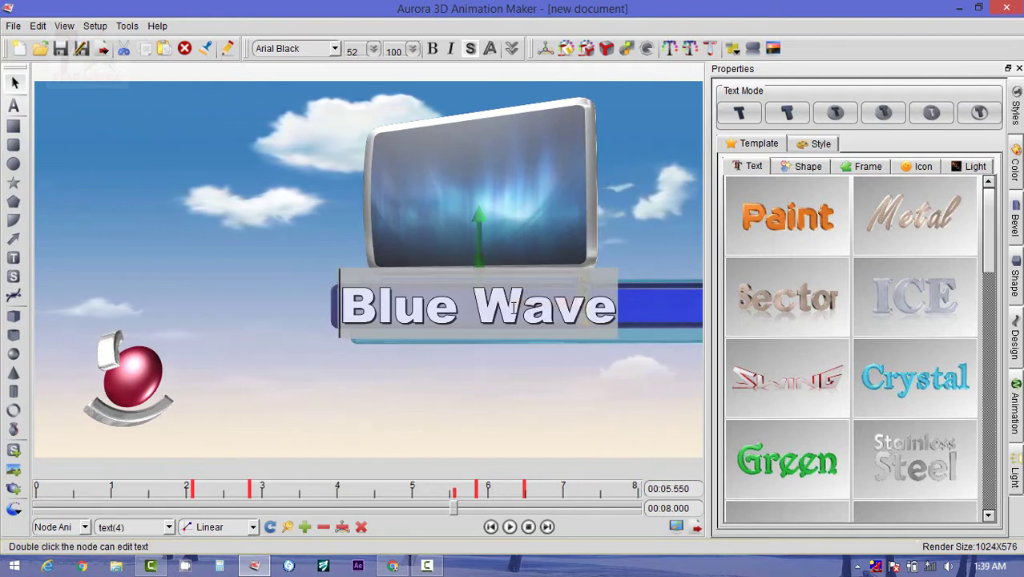
double_click(600, 315)
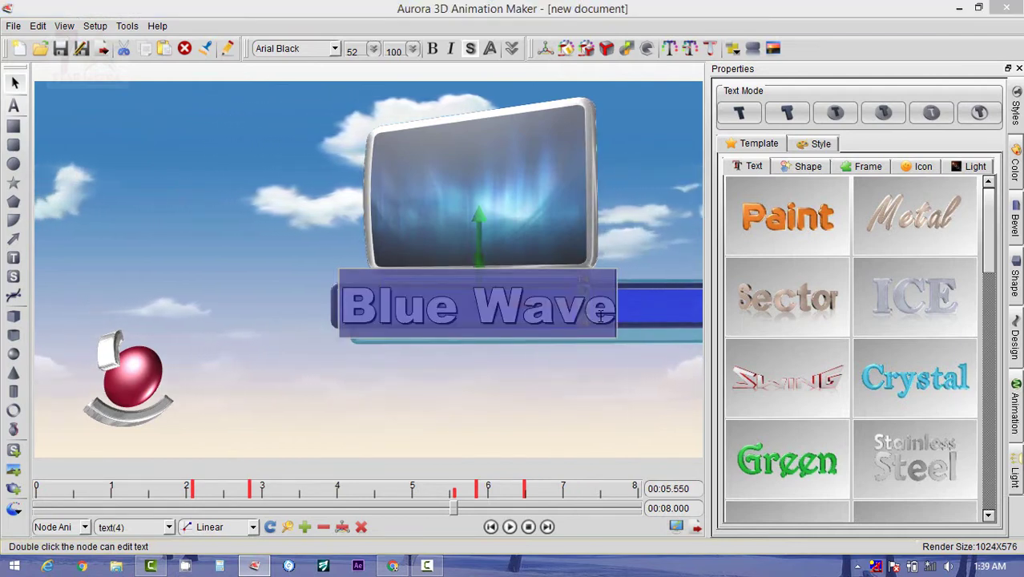
type("7")
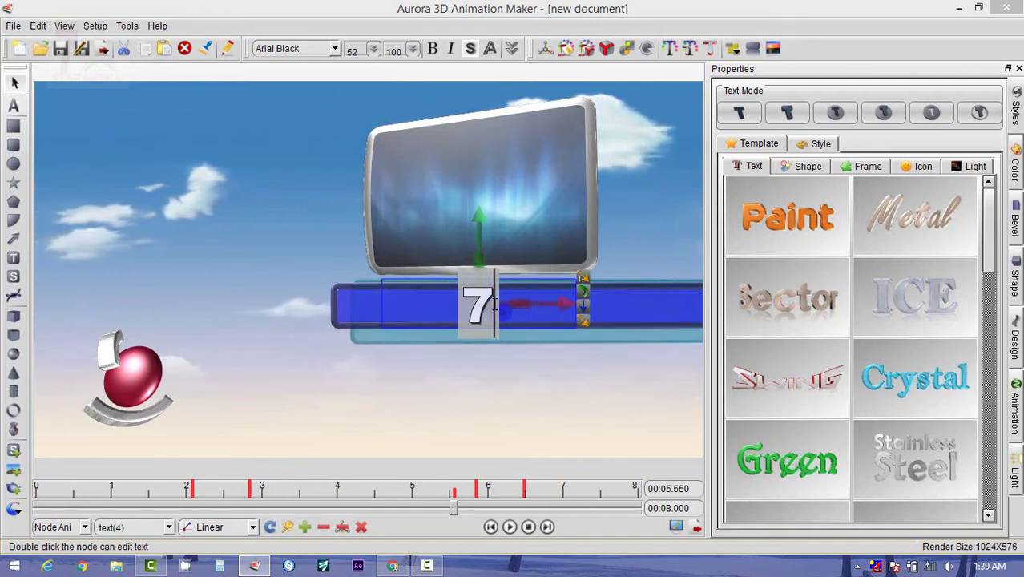
type(" STAR")
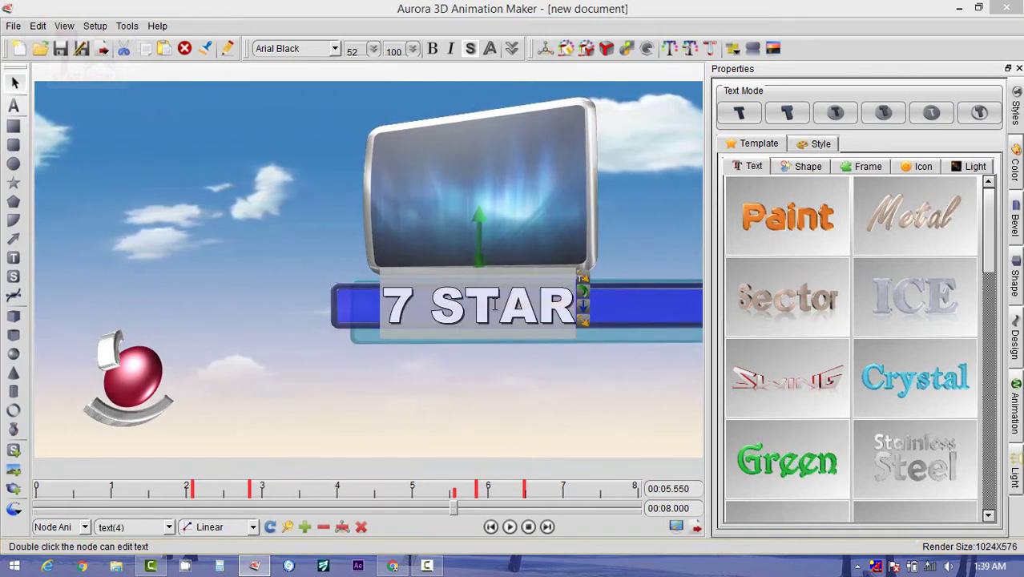
type(" M")
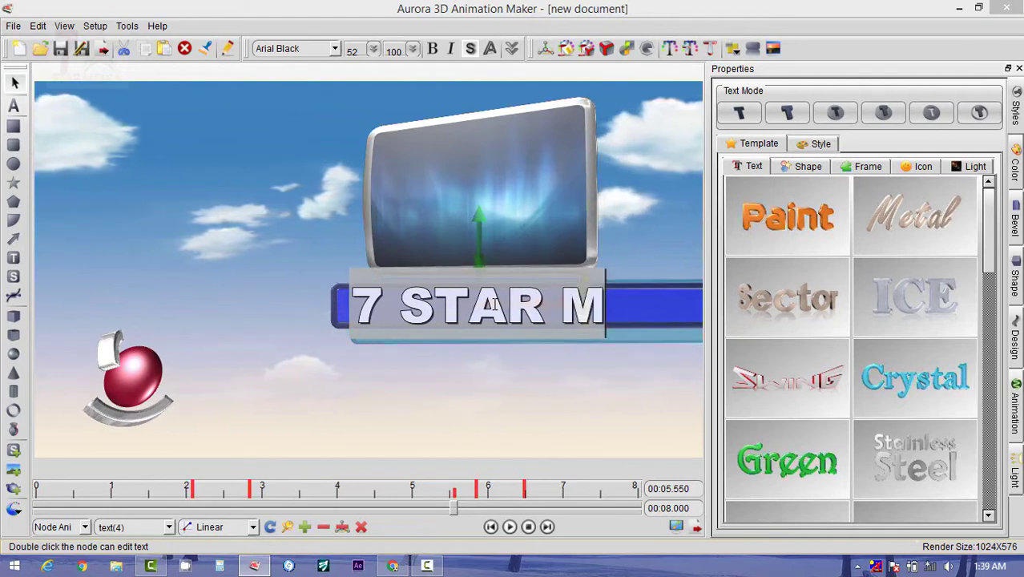
left_click(499, 372)
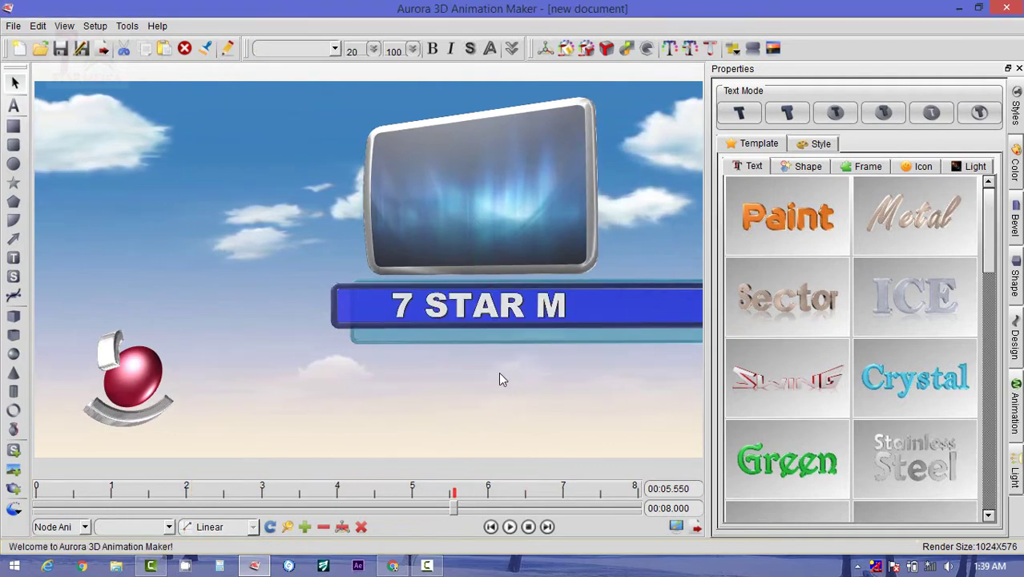
Rewind and play the animation to preview the new banner text
left_click(528, 528)
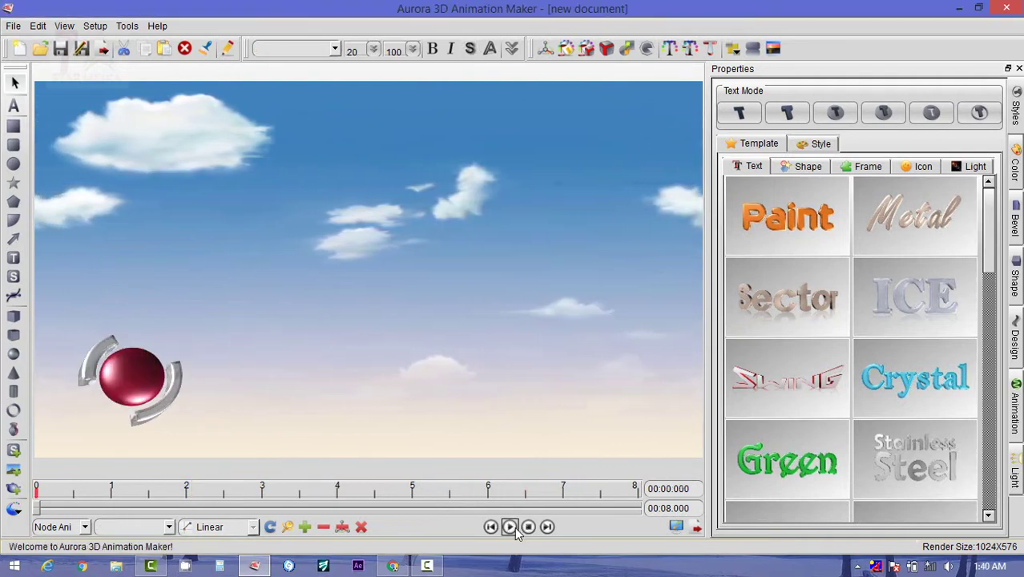
left_click(512, 527)
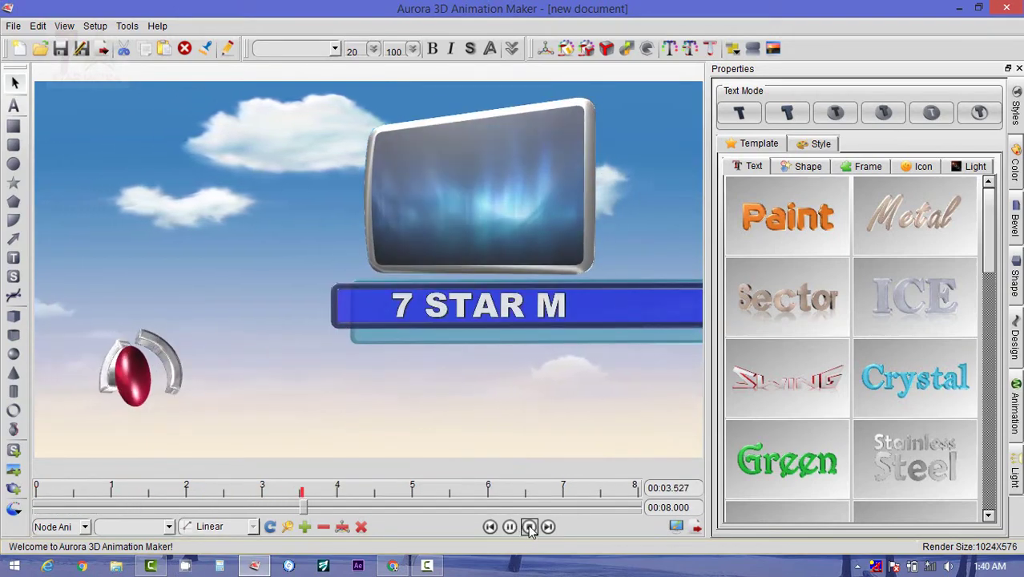
left_click(529, 528)
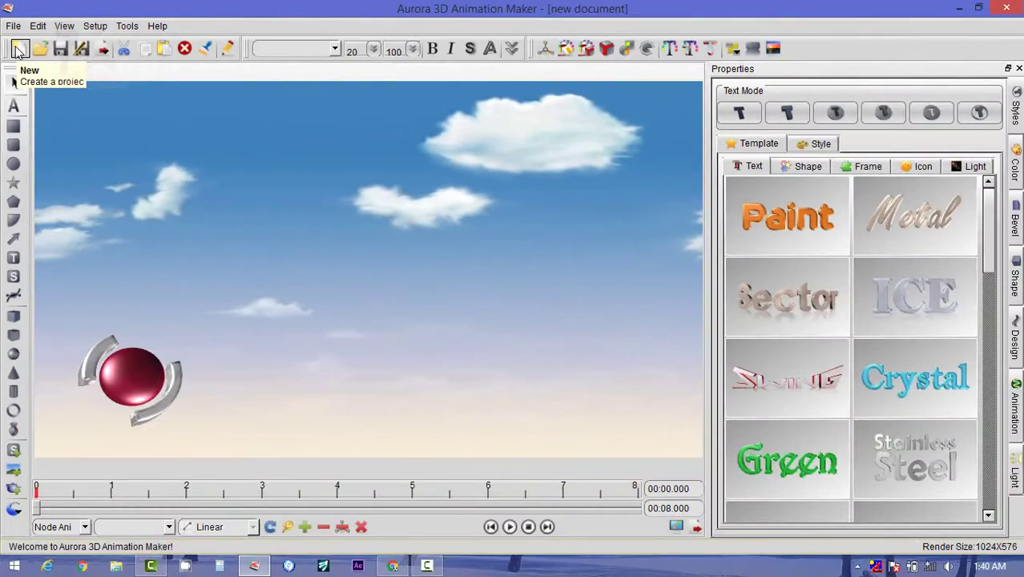
Discard the Blue Wave project unsaved and load the 20-second motivity PICTURES template, previewing it
left_click(17, 49)
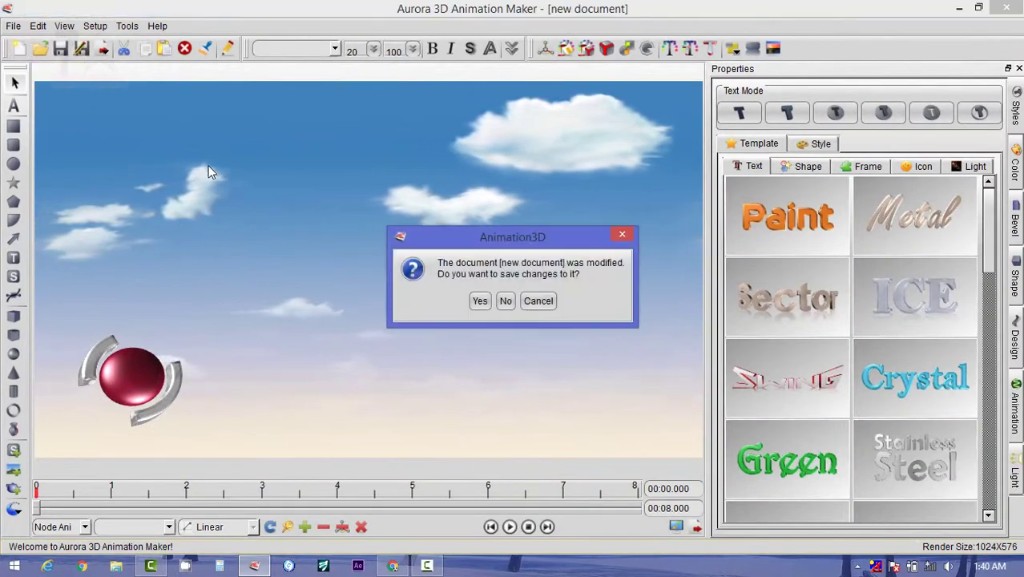
left_click(506, 305)
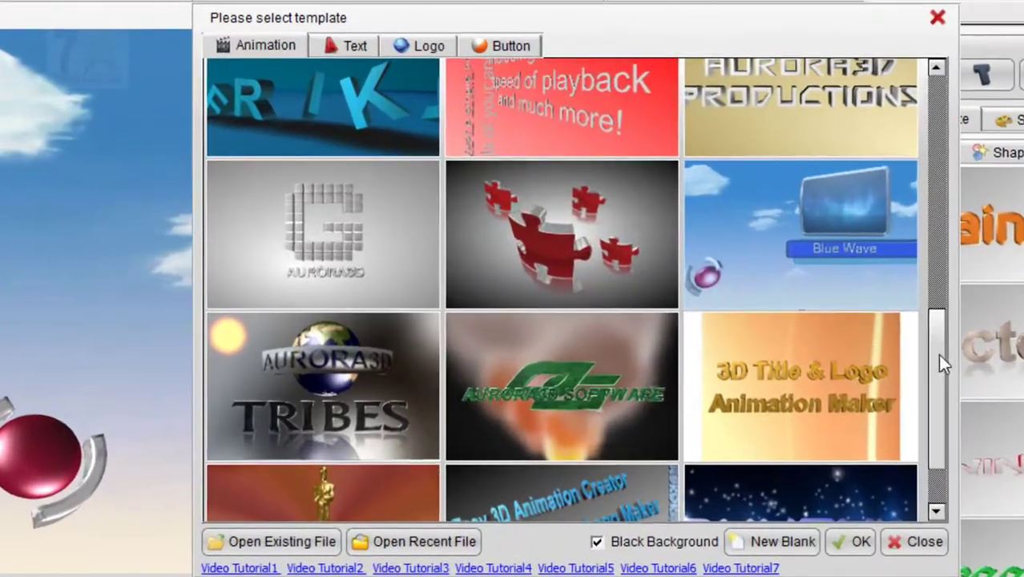
left_click_drag(938, 350, 933, 174)
double_click(858, 174)
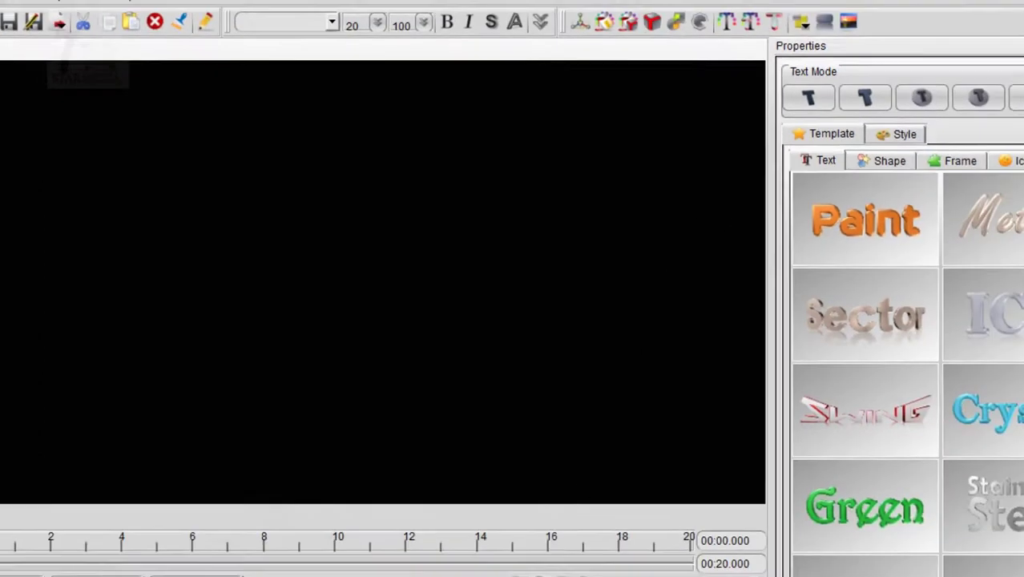
left_click(539, 576)
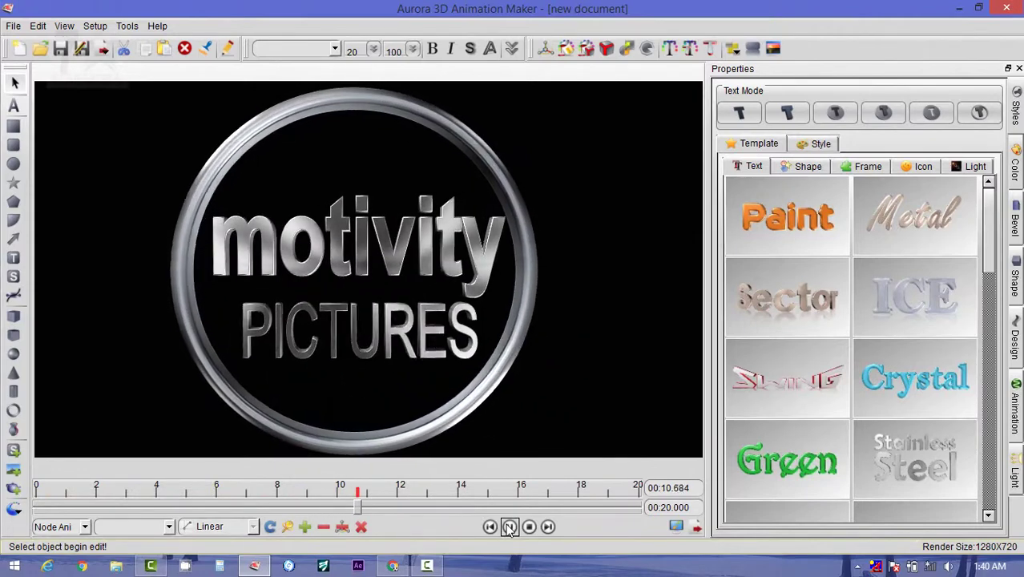
Replace 'motivity' with '7STAR' and 'PICTURES' with 'MEDIA' on the ring logo, then scrub the timeline
left_click(391, 250)
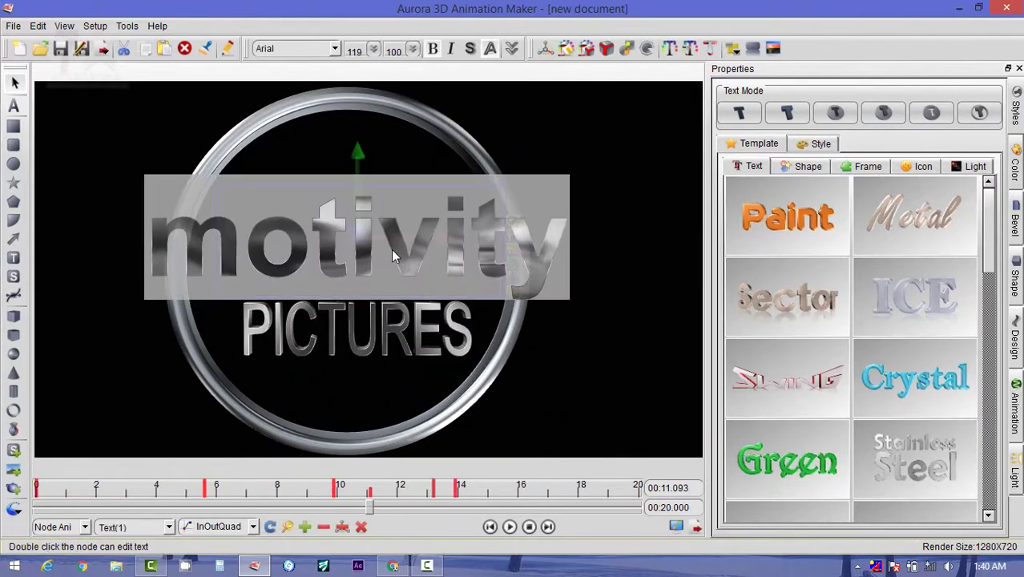
double_click(563, 250)
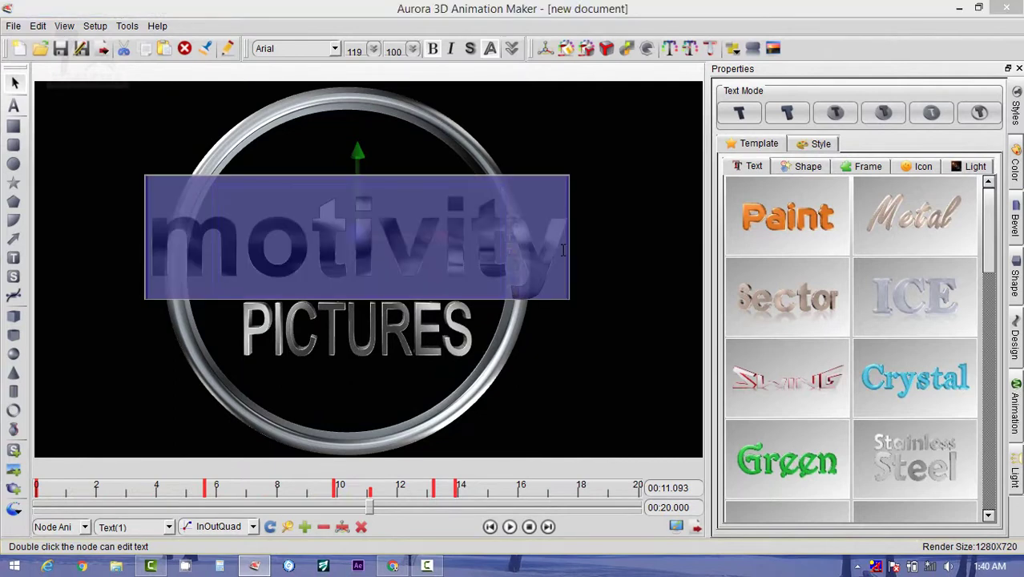
type("7STAR")
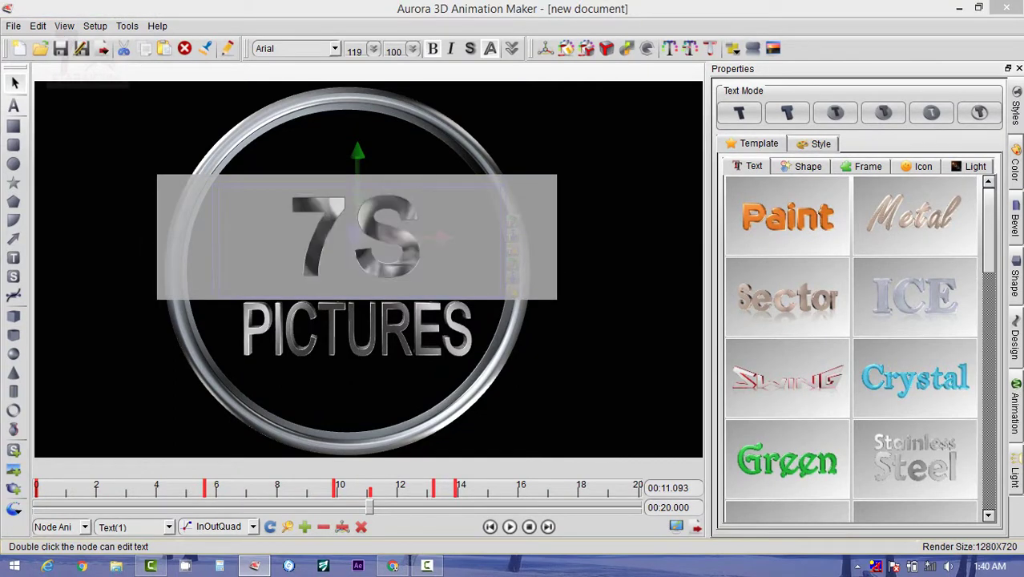
left_click(412, 337)
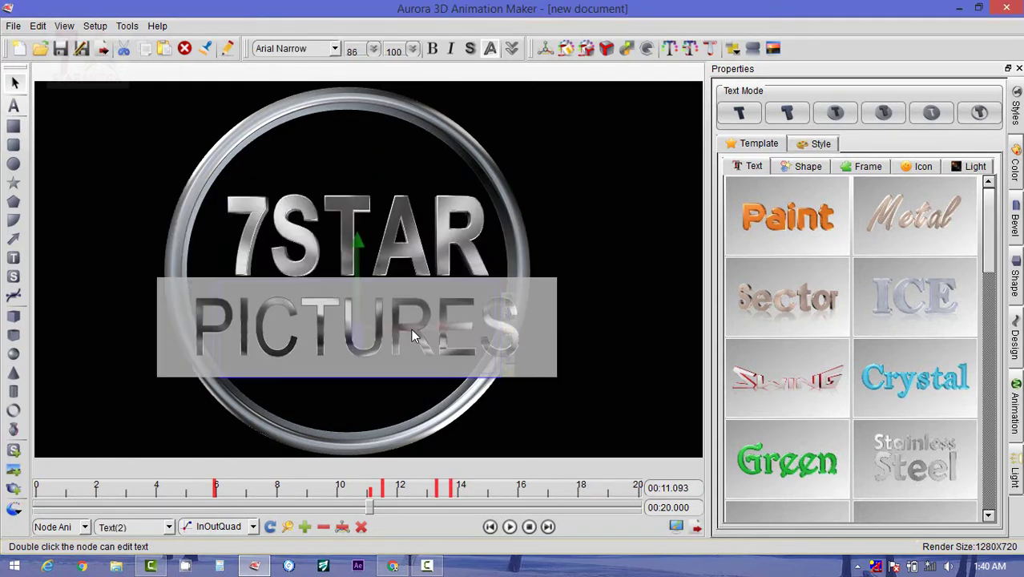
double_click(411, 331)
type("MEDIA")
left_click(561, 228)
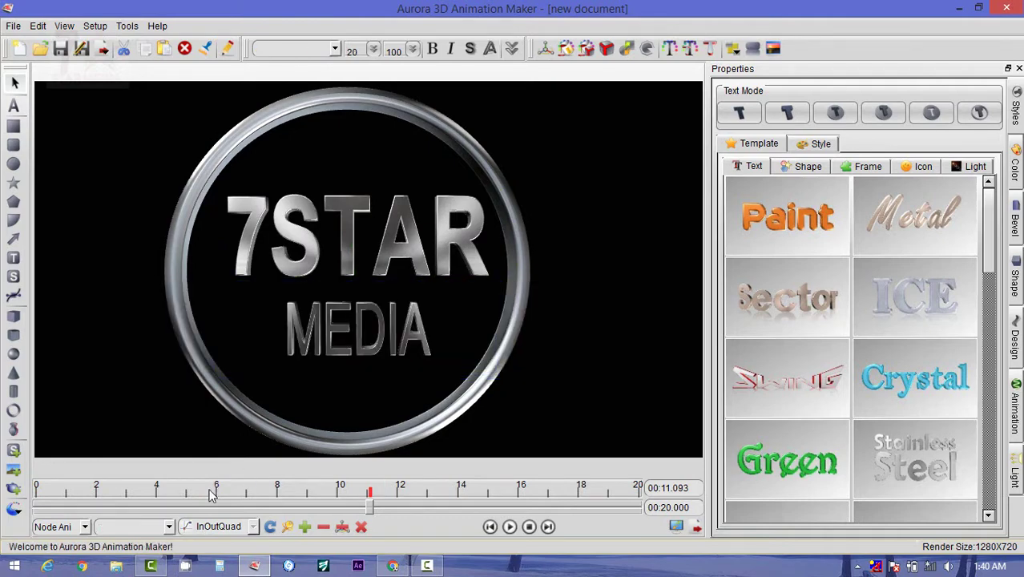
left_click_drag(365, 513, 20, 445)
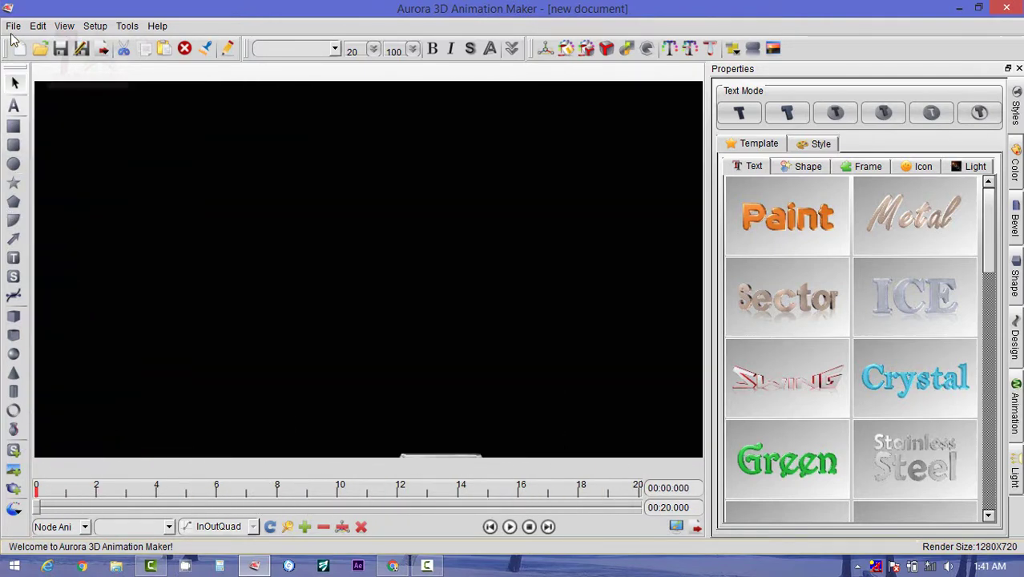
Discard the 7STAR MEDIA project unsaved and start a New Blank project with a black background
left_click(20, 48)
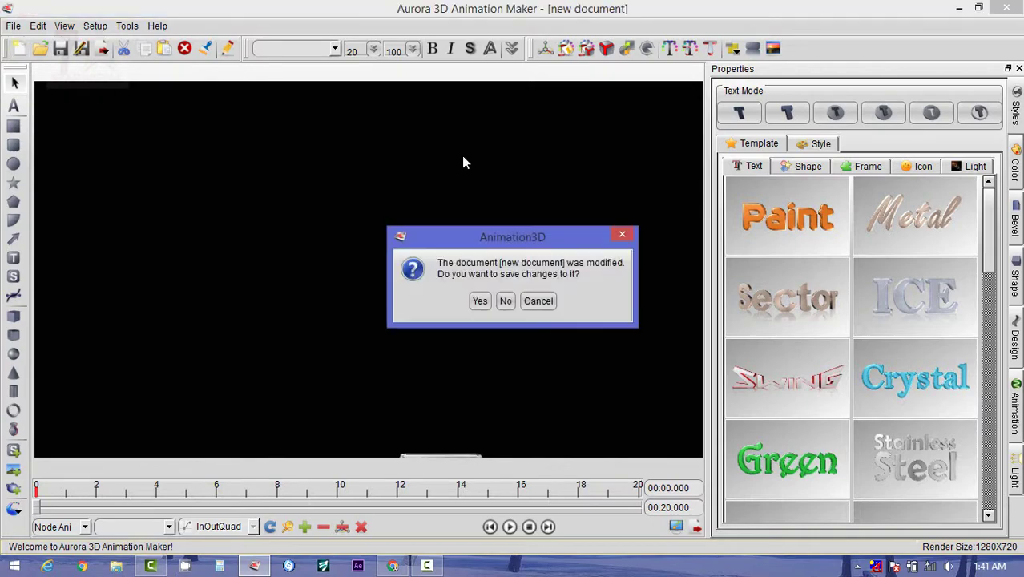
left_click(506, 300)
left_click_drag(753, 232, 762, 447)
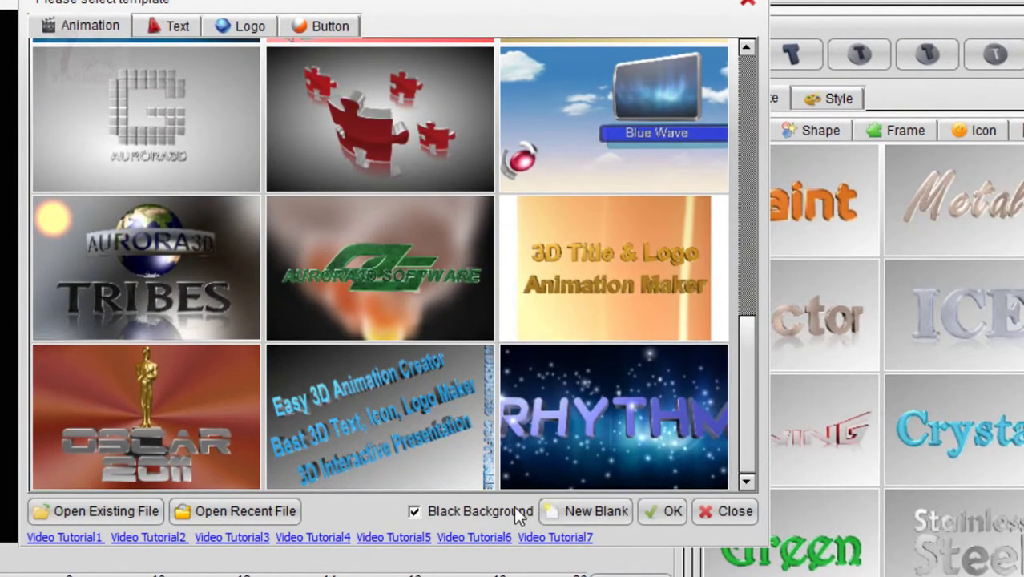
left_click(584, 513)
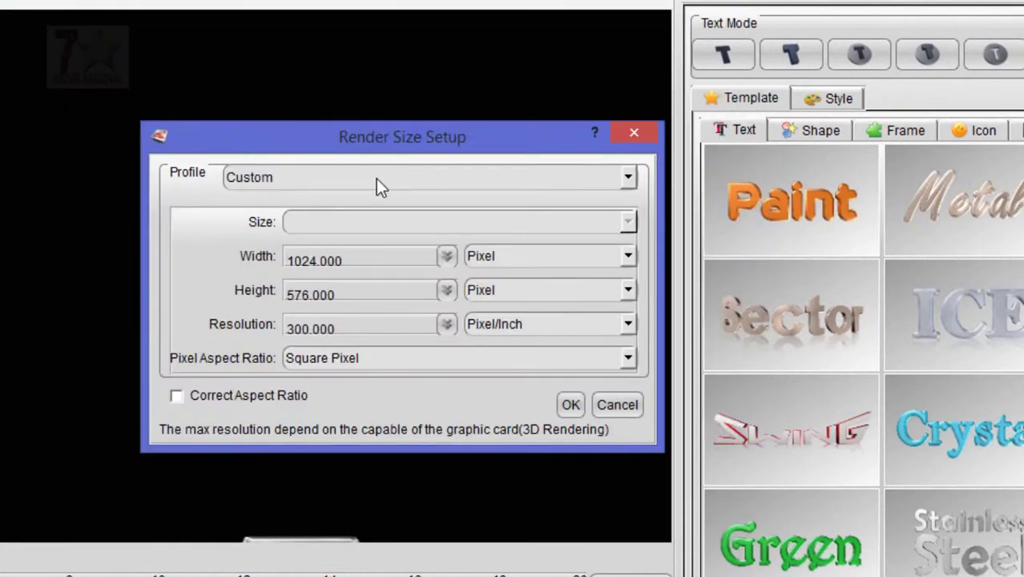
Set render size to the Film&Video profile's HDV/HDTV 720p (1280x720) preset
left_click(375, 178)
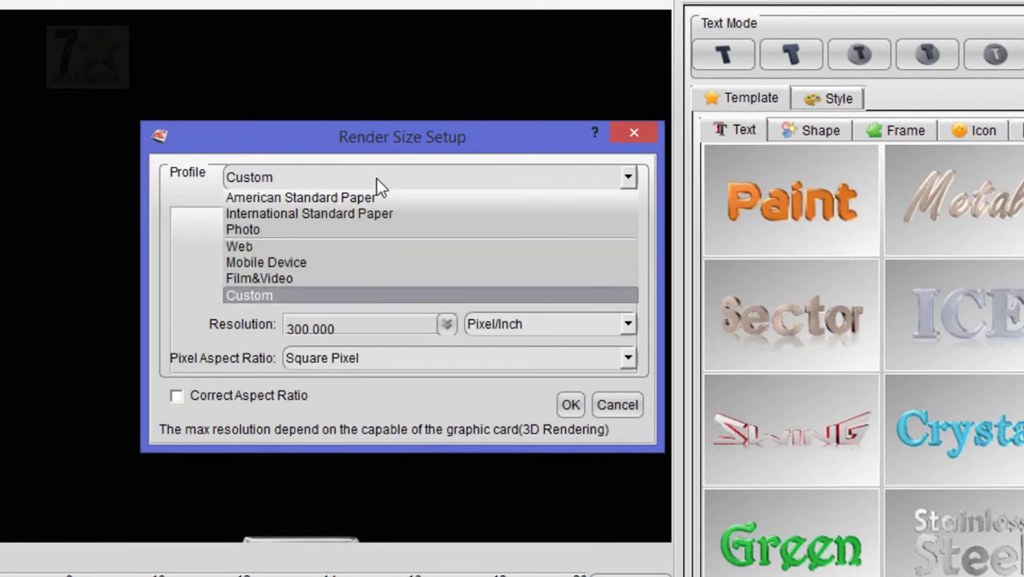
left_click(334, 278)
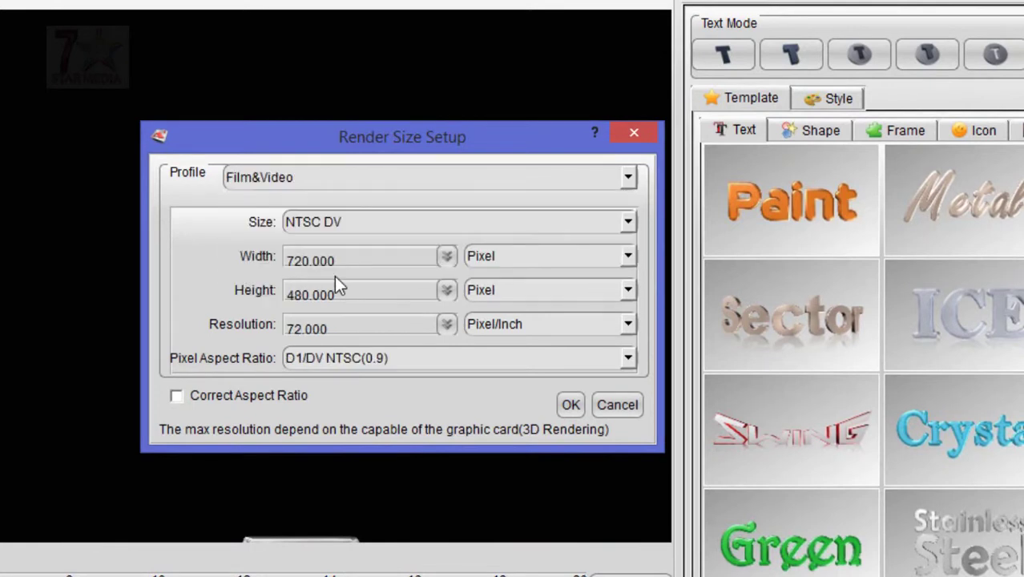
left_click(338, 224)
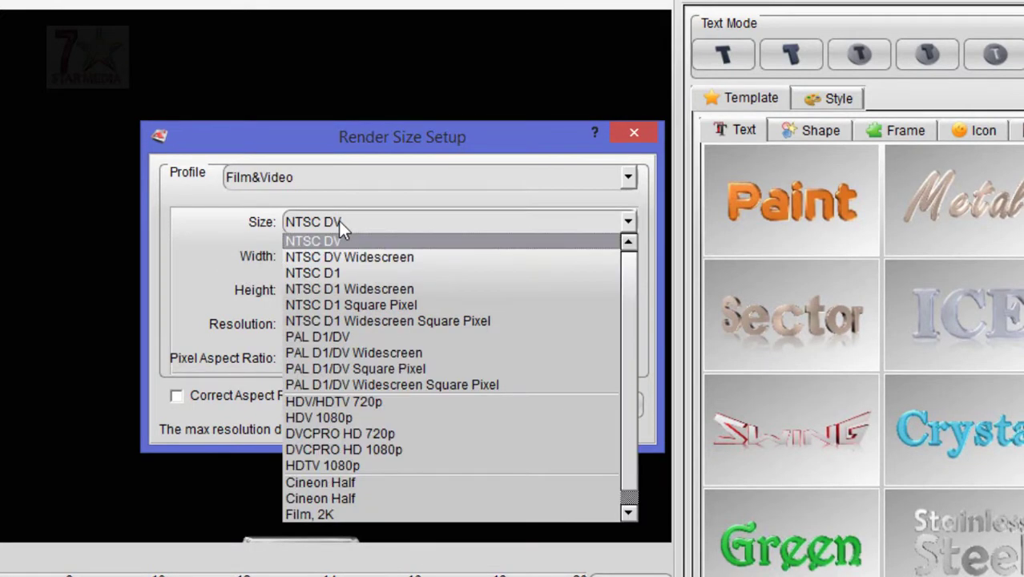
left_click(369, 402)
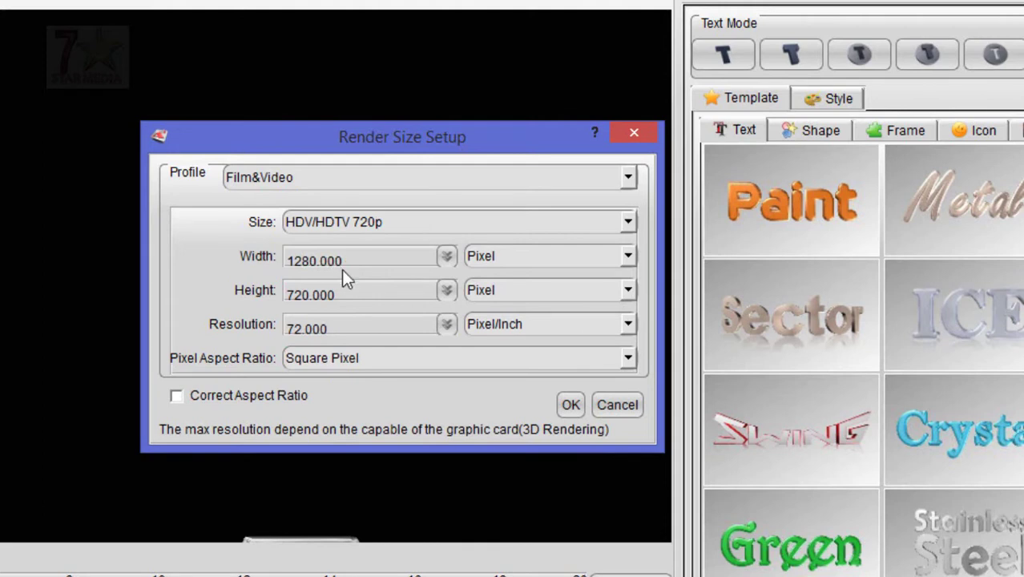
left_click(570, 405)
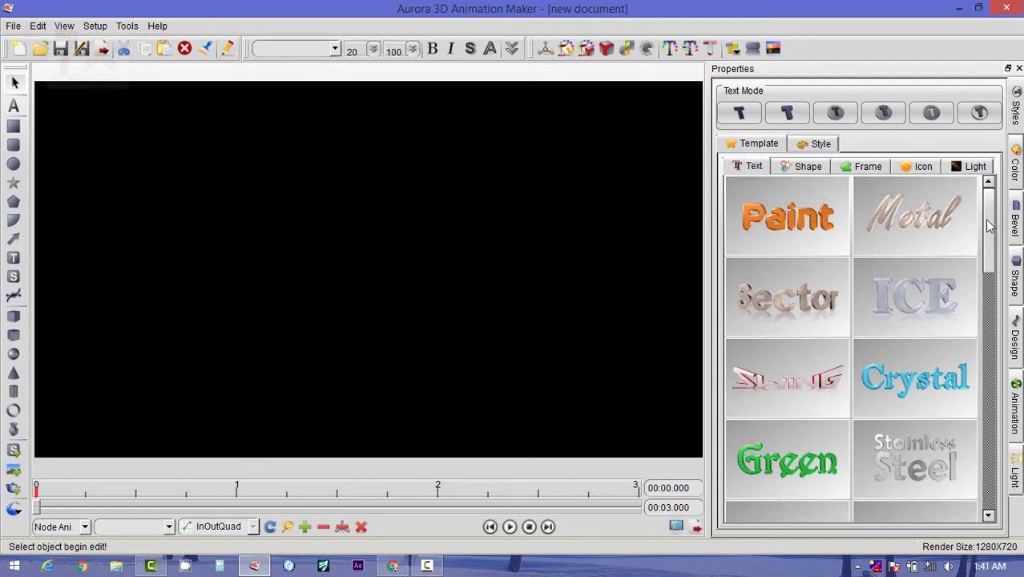
Add the red Winner 3D text from the Text gallery and retype it as 'MY CHANNEL'
left_click_drag(990, 227, 994, 407)
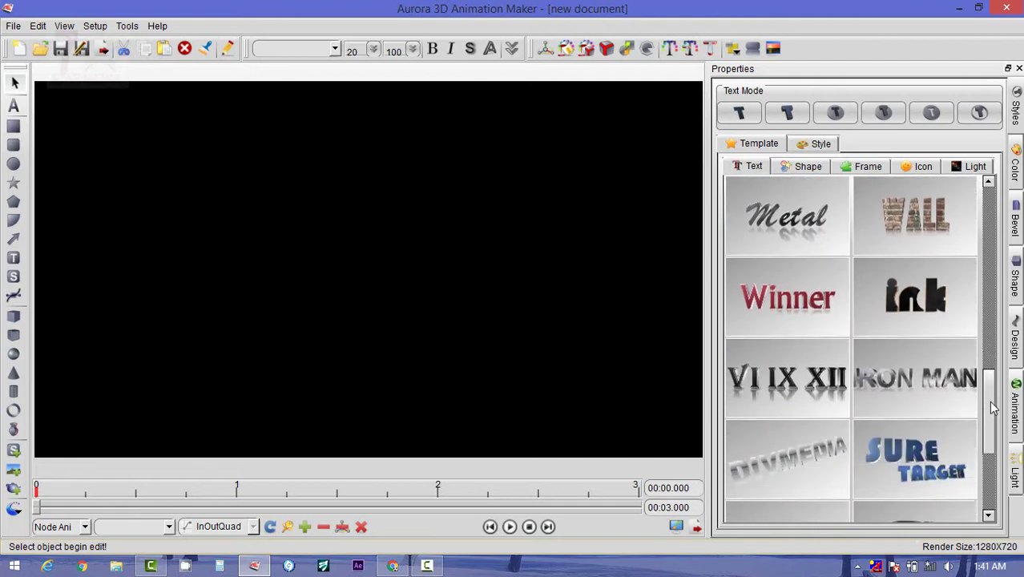
left_click(795, 309)
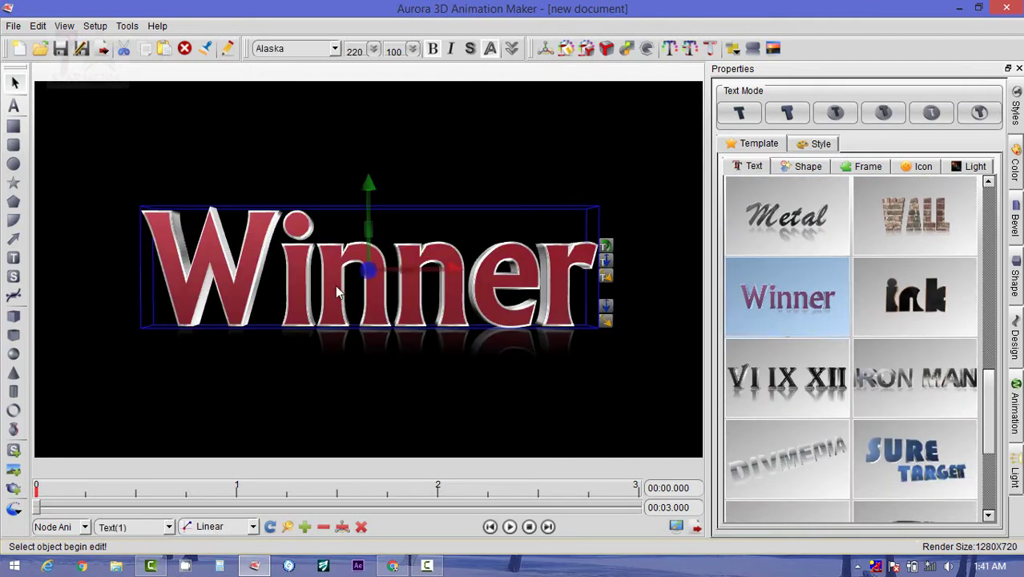
double_click(379, 297)
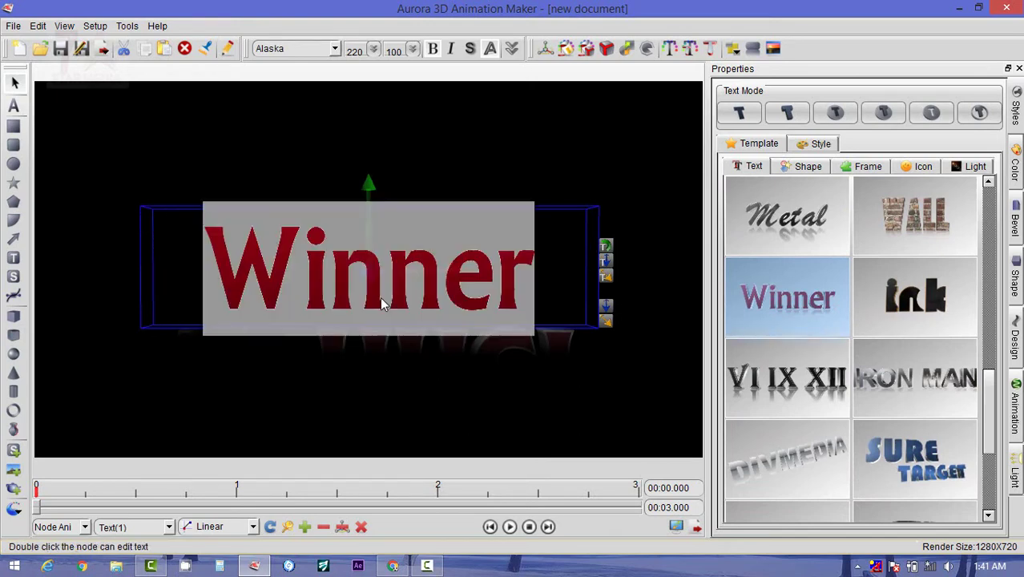
key("ctrl+a")
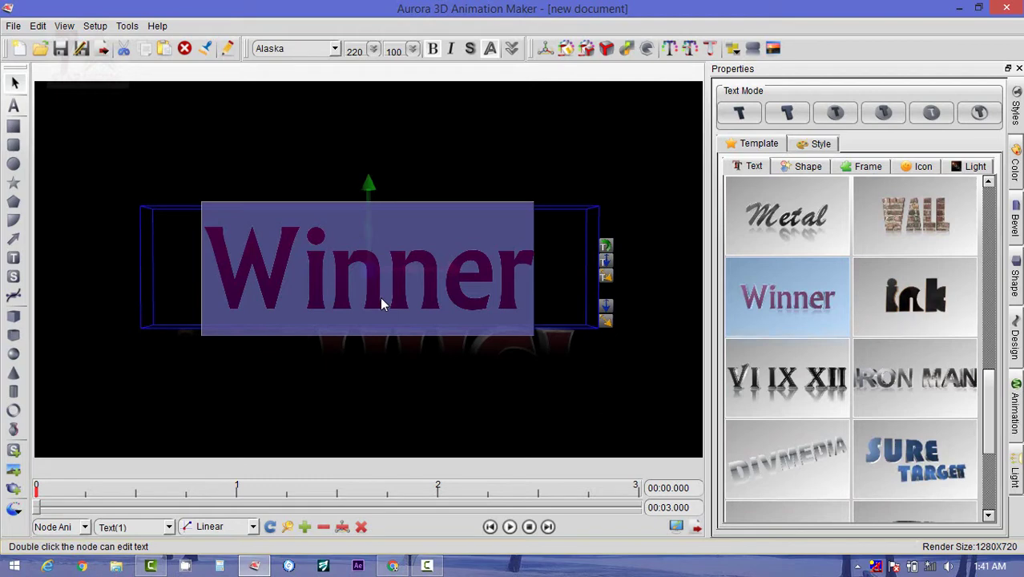
type("MY CHA")
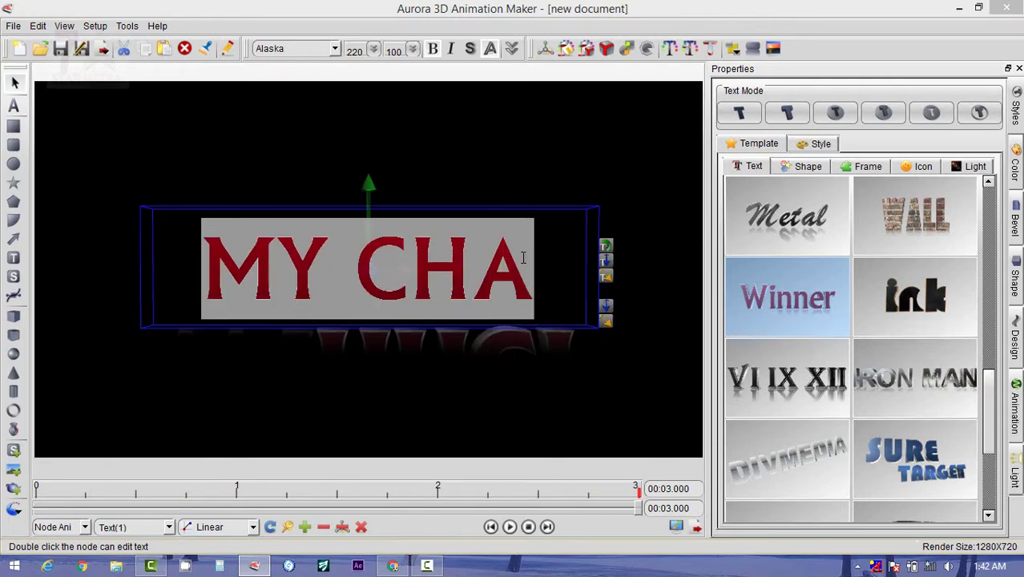
type("NN")
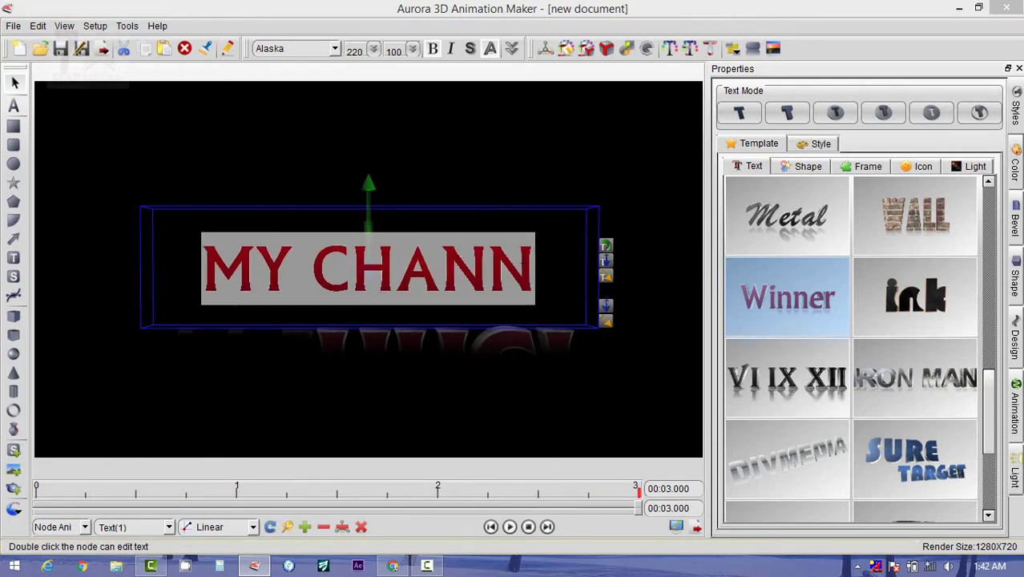
type("EL")
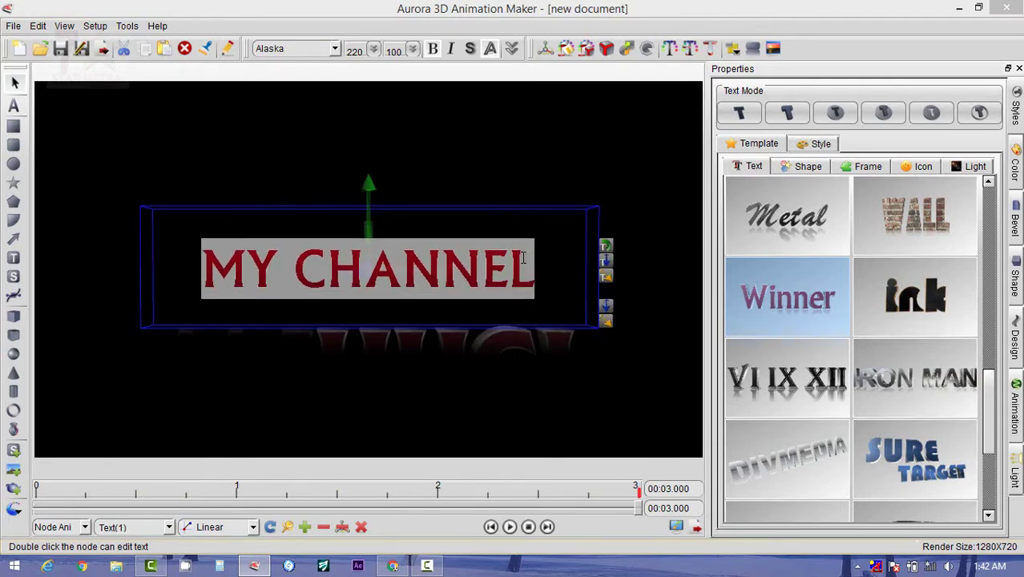
Scale the MY CHANNEL text down in X and Y so it fits the frame
left_click(462, 362)
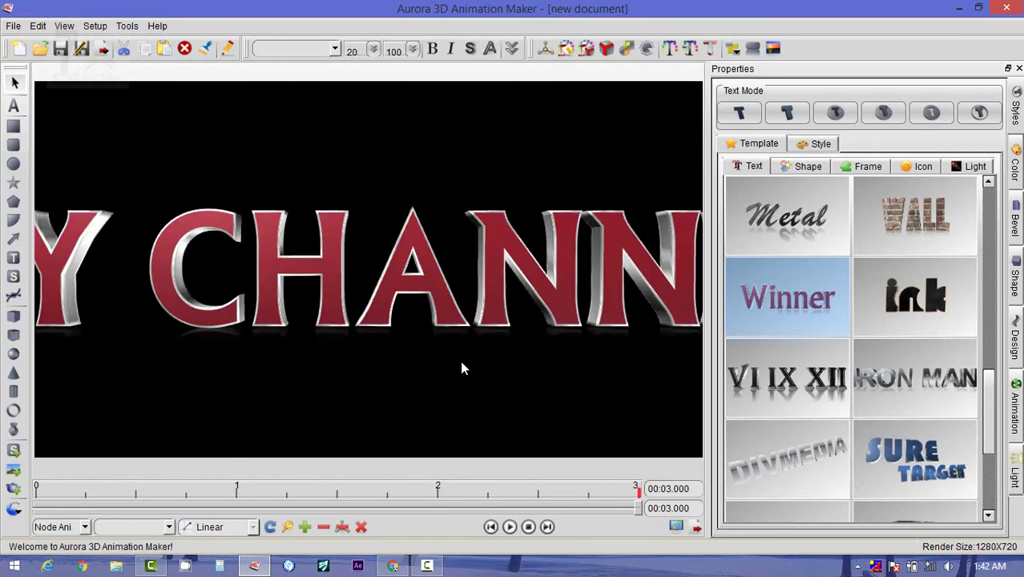
left_click(440, 294)
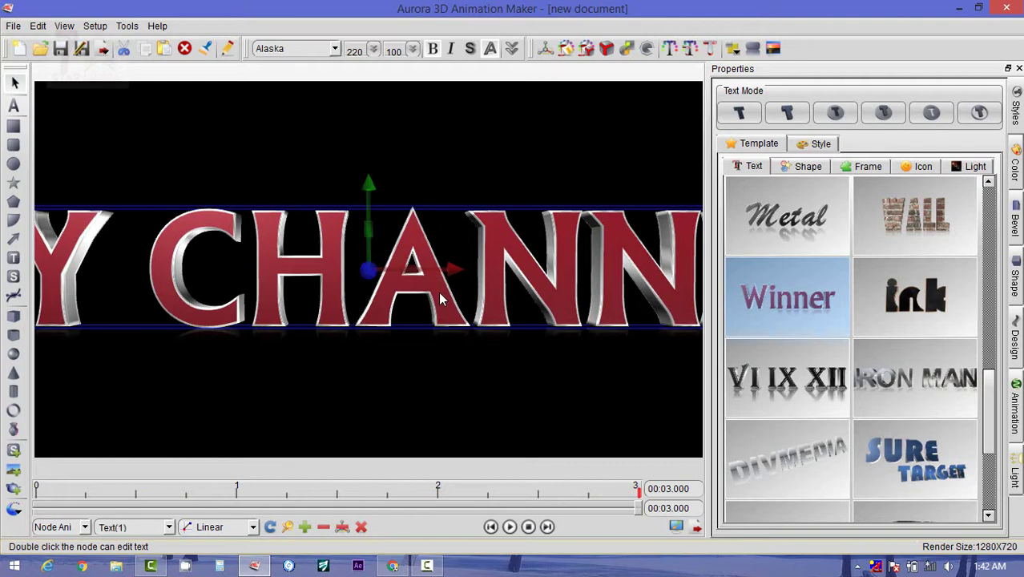
left_click(529, 528)
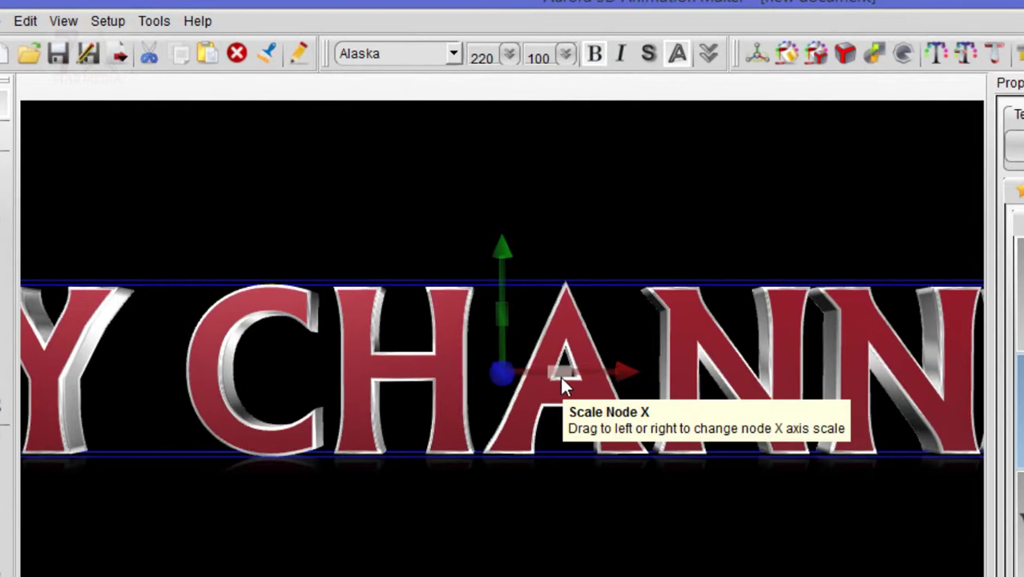
left_click_drag(561, 377, 469, 365)
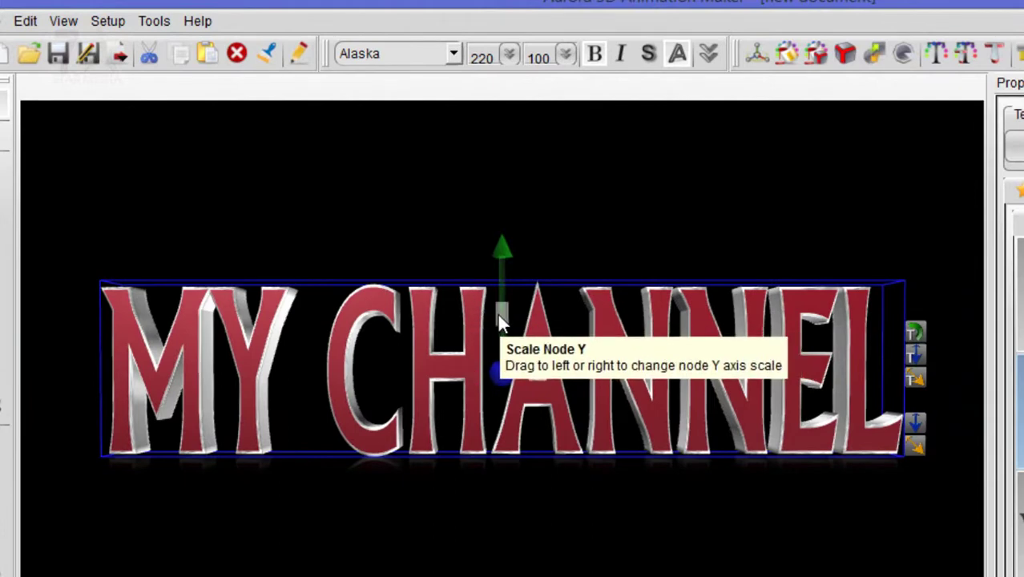
left_click_drag(498, 314, 502, 245)
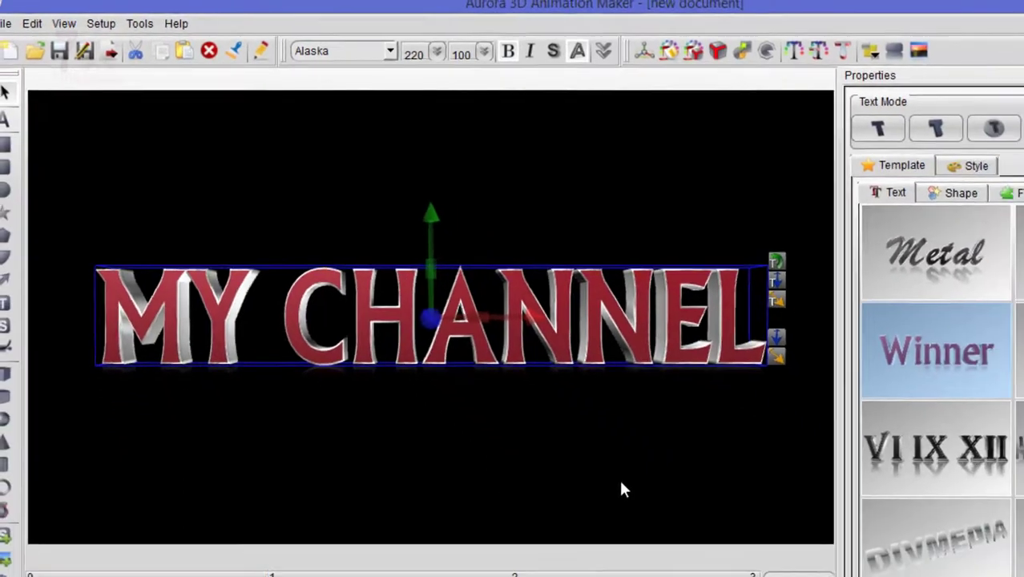
Preview the resized MY CHANNEL text animation from the start
left_click(726, 561)
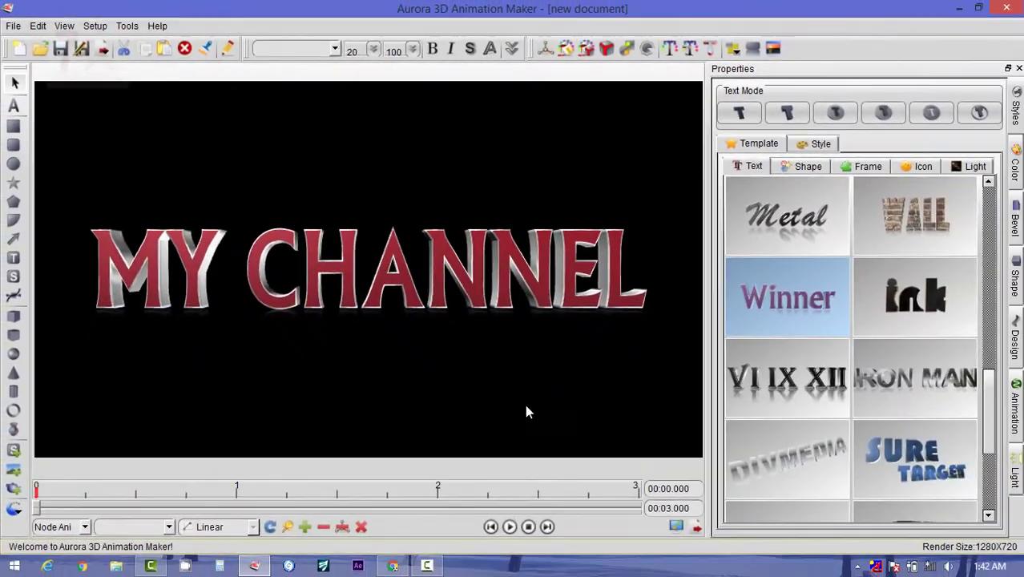
left_click(510, 526)
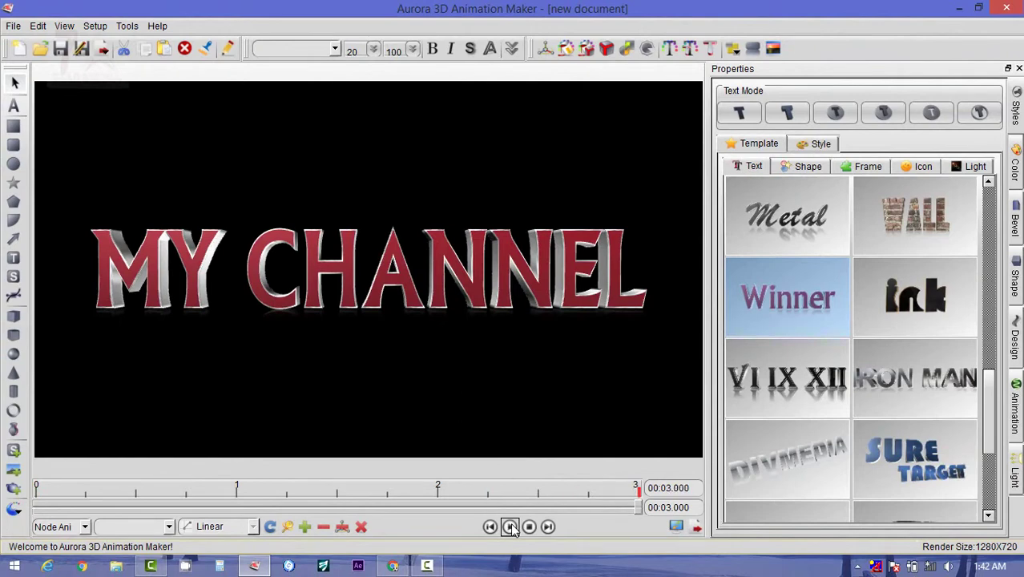
left_click(529, 527)
Apply the 3-second Beat animation effect to the MY CHANNEL text
left_click(510, 307)
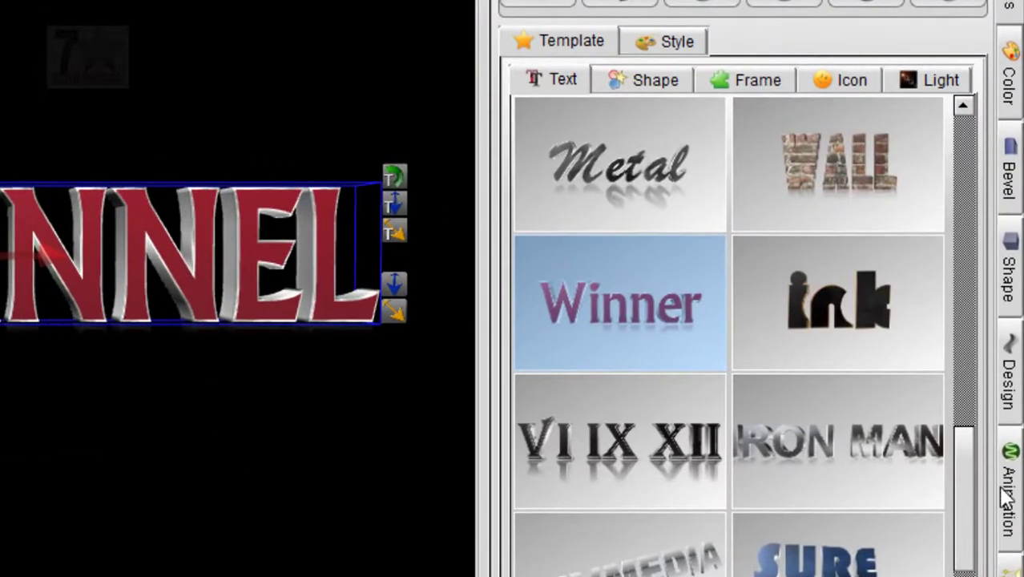
left_click(1006, 497)
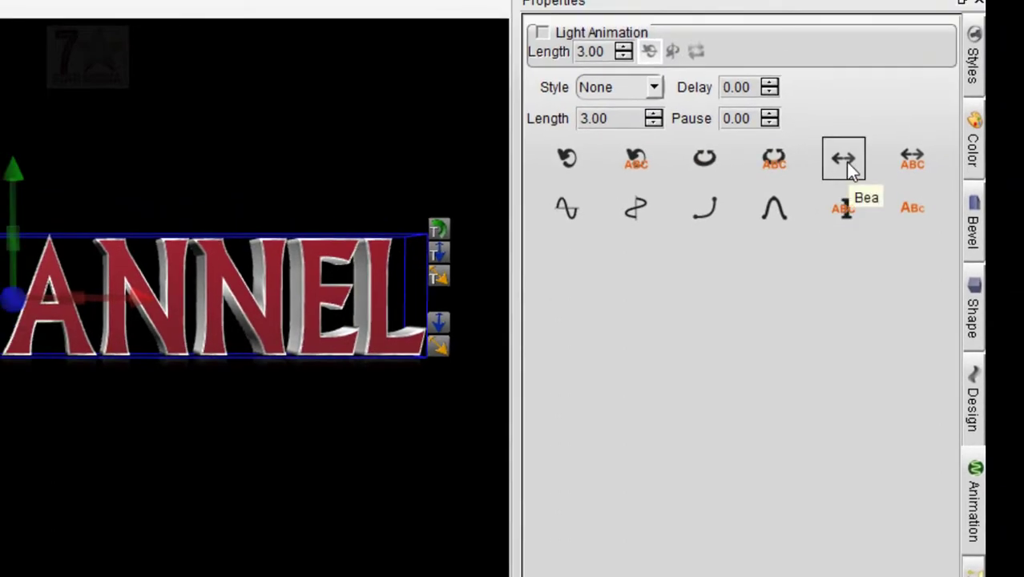
left_click(845, 162)
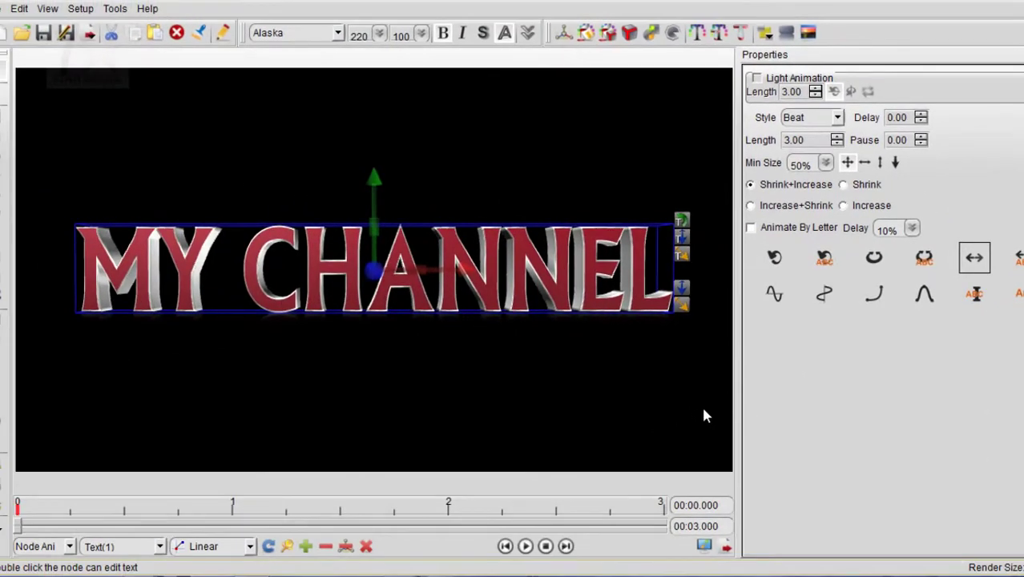
left_click(531, 486)
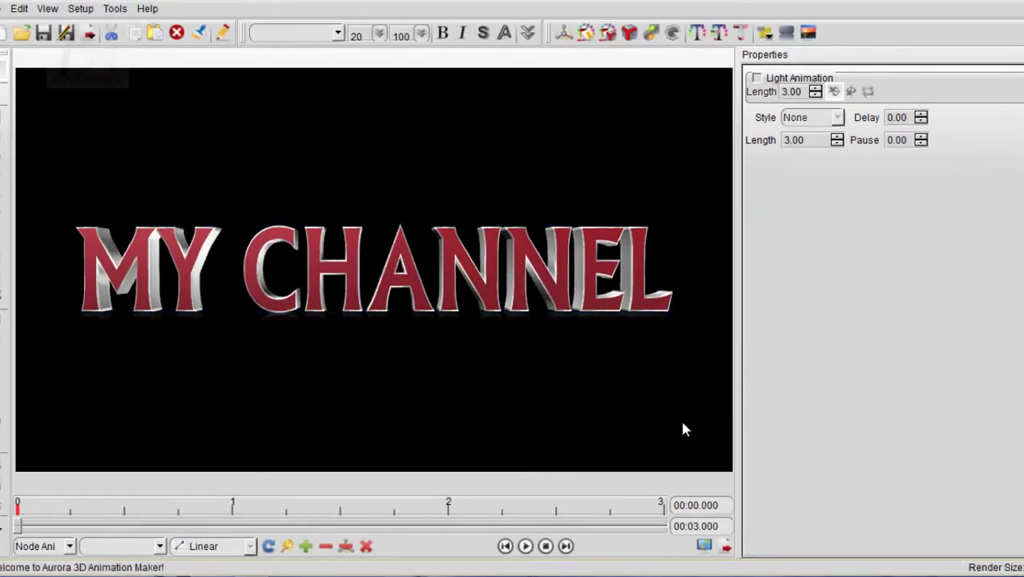
Extend the total timeline from 3 to 9 seconds, keeping the Beat animation unscaled
left_click(525, 545)
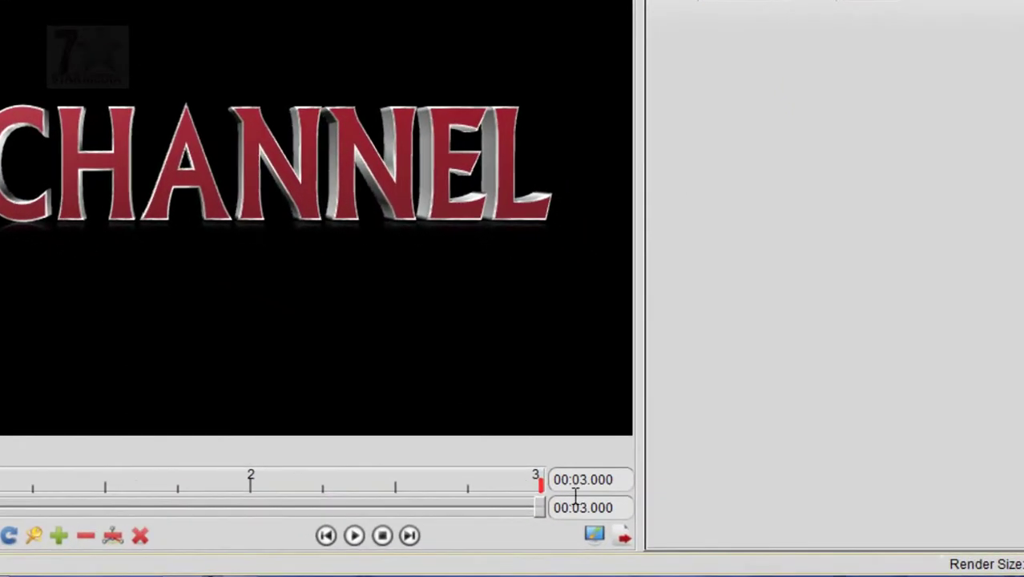
double_click(582, 507)
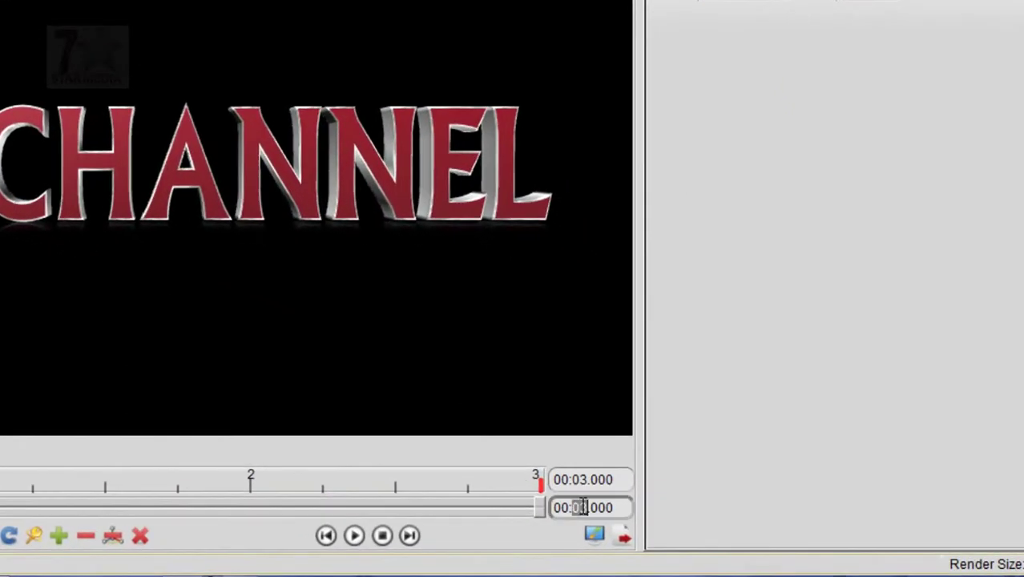
type("1")
key("Return")
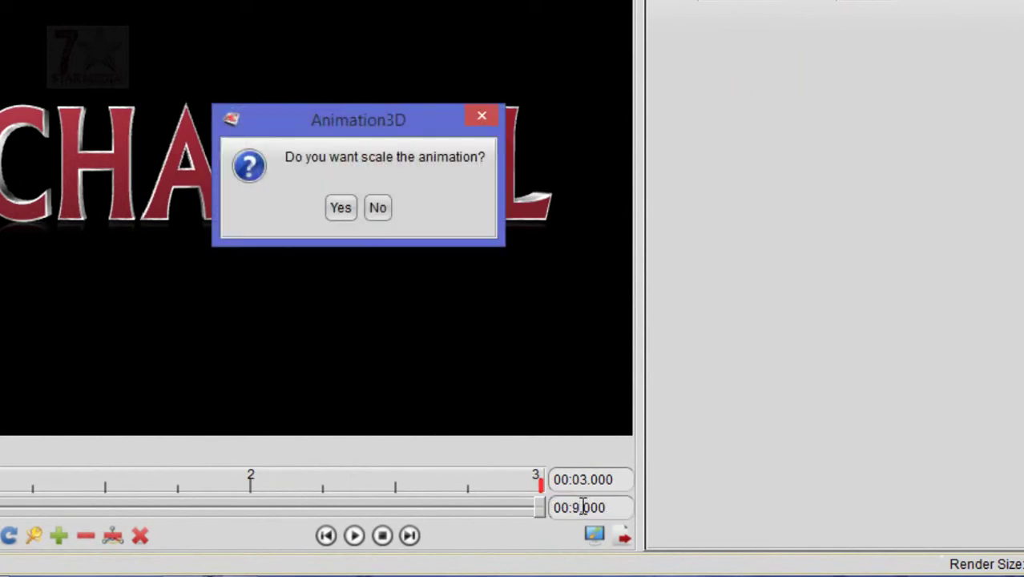
left_click(380, 208)
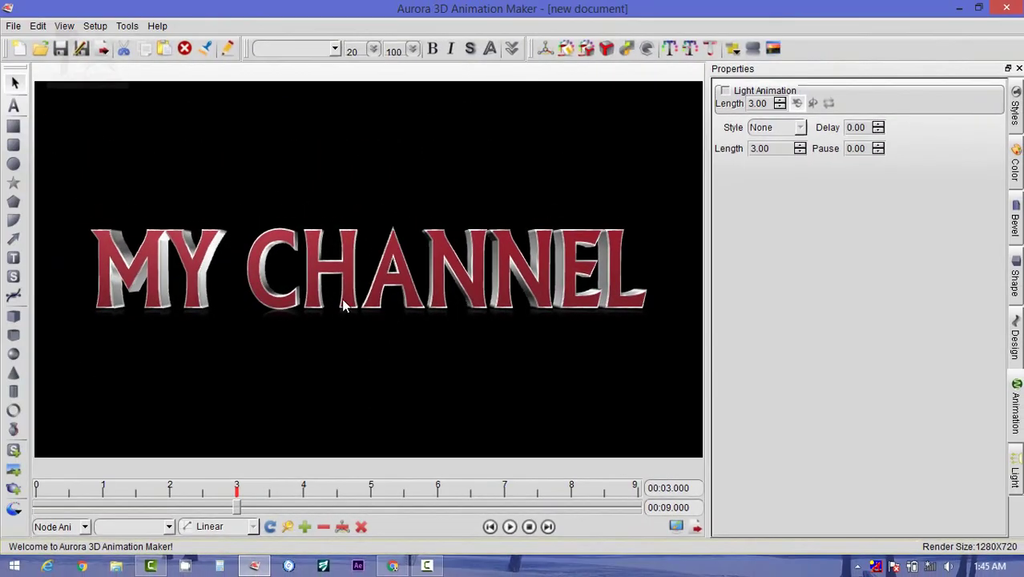
Rewind and replay the current 'MY CHANNEL' title animation on the 9-second timeline
left_click(343, 305)
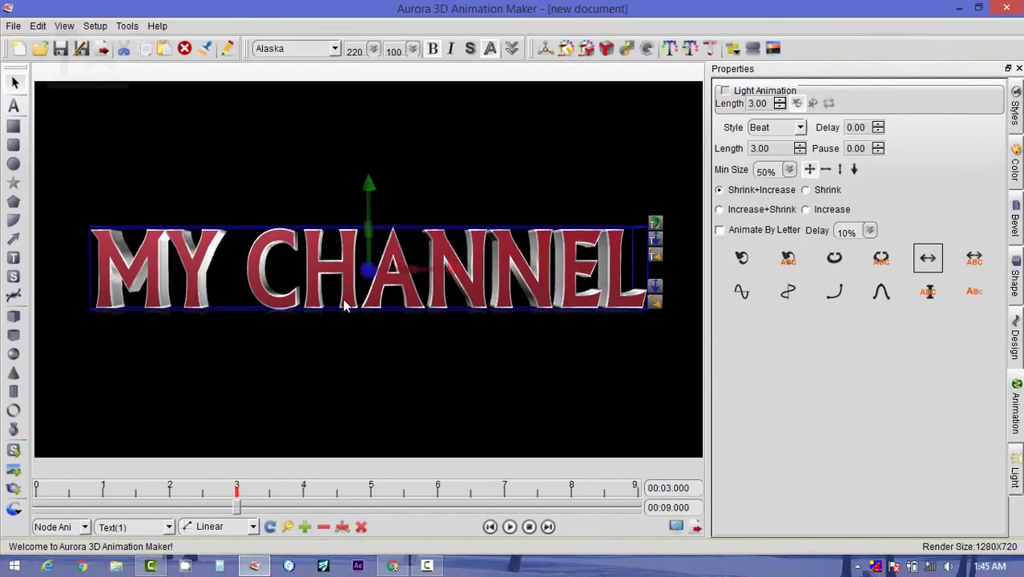
left_click(528, 528)
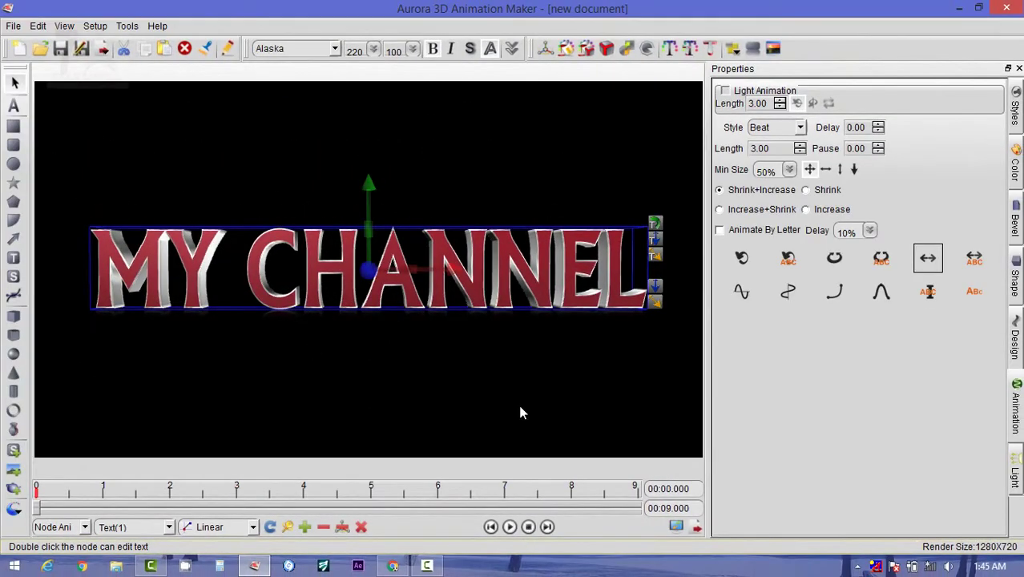
left_click(521, 413)
left_click(510, 527)
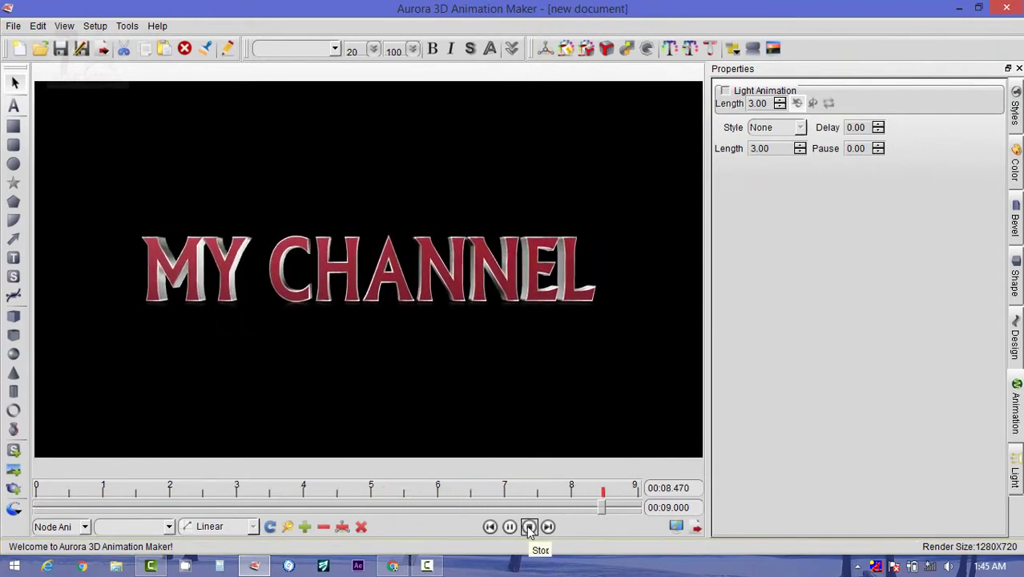
left_click(529, 527)
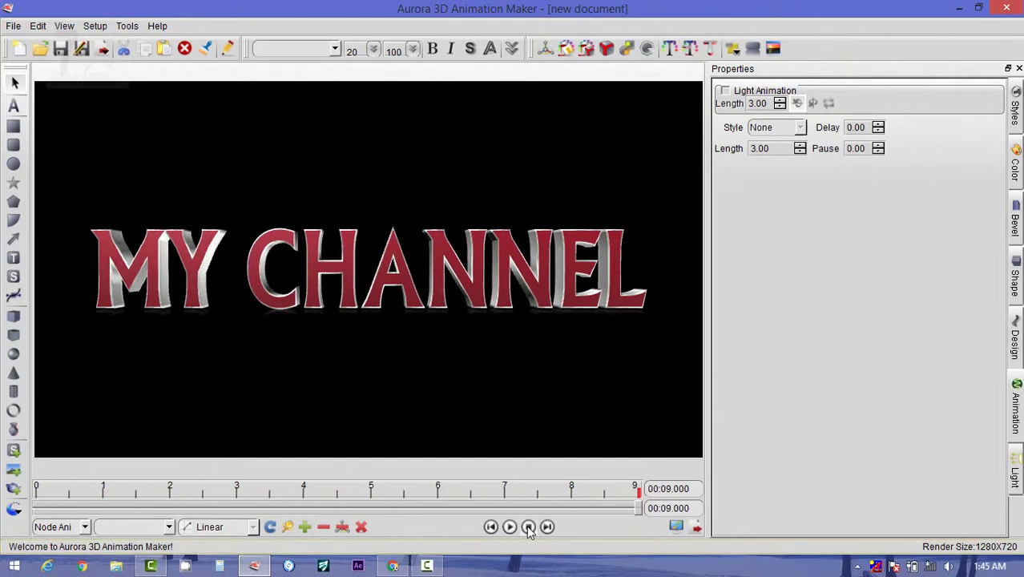
Apply the Beat By Letter preset to 'MY CHANNEL' and preview the letter-by-letter beat
left_click(525, 303)
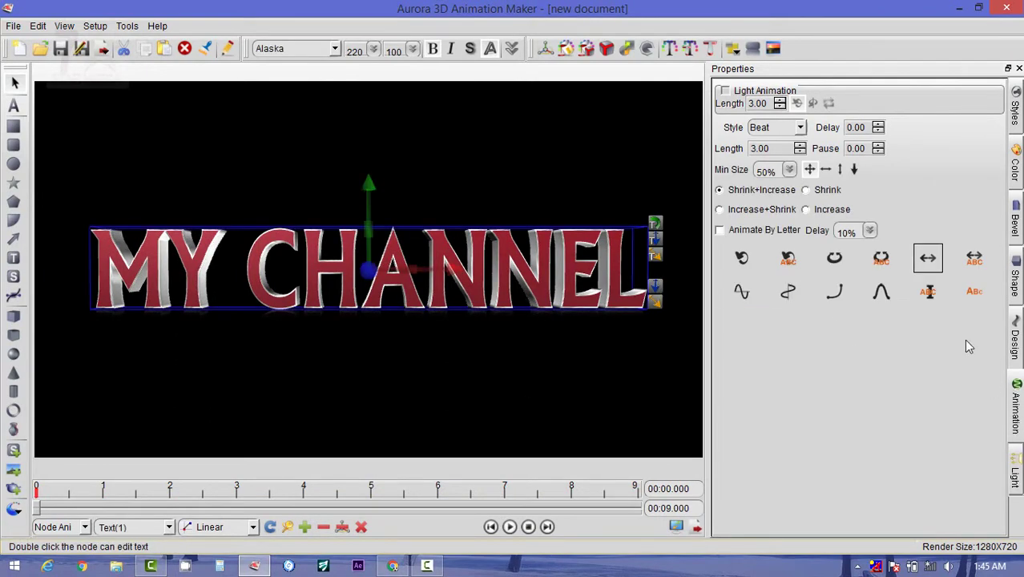
left_click(973, 263)
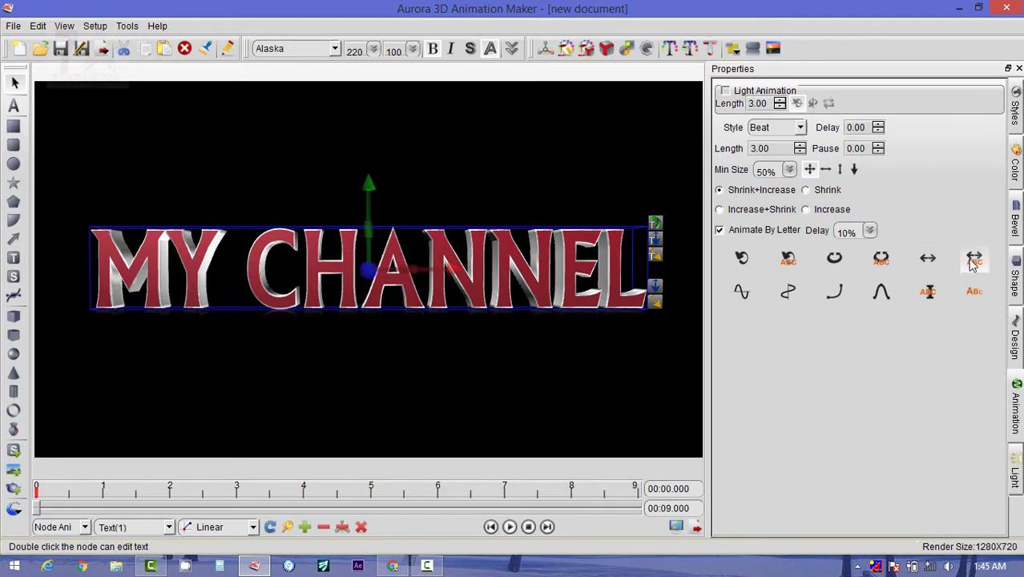
left_click(510, 526)
left_click(572, 447)
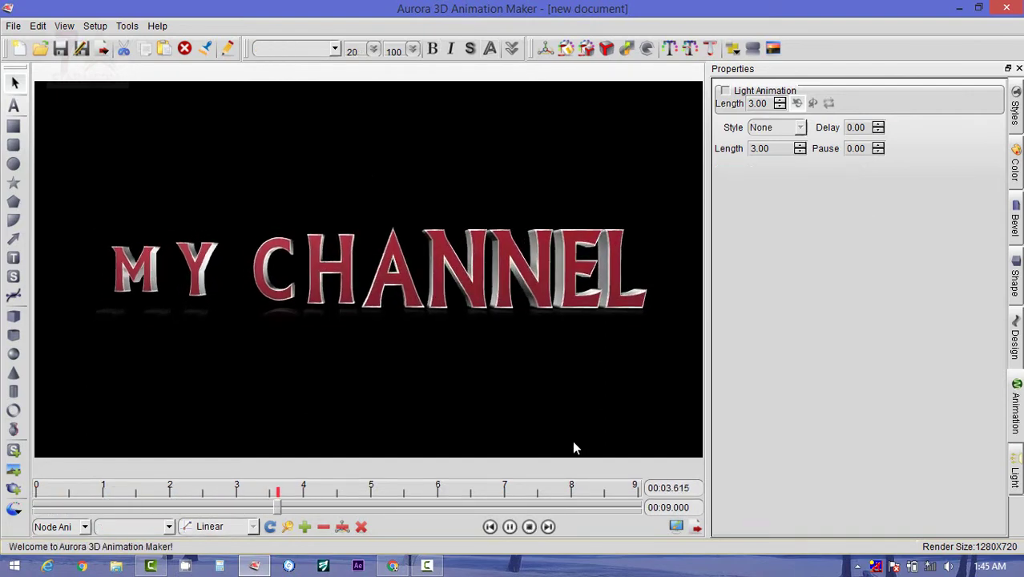
left_click(529, 527)
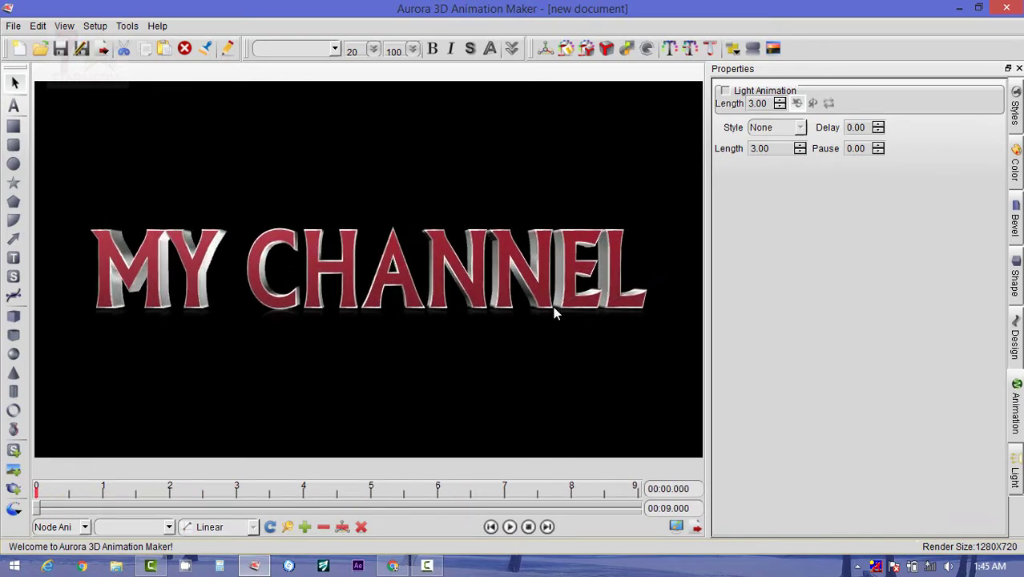
left_click(559, 308)
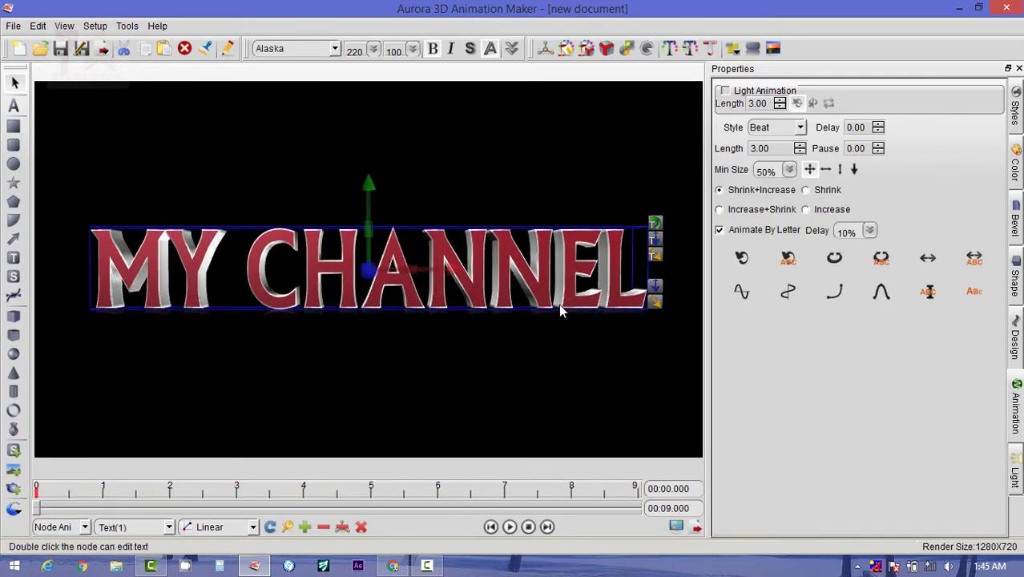
Switch 'MY CHANNEL' to the Typewriter preset, preview it, then undo to restore the text
left_click(928, 293)
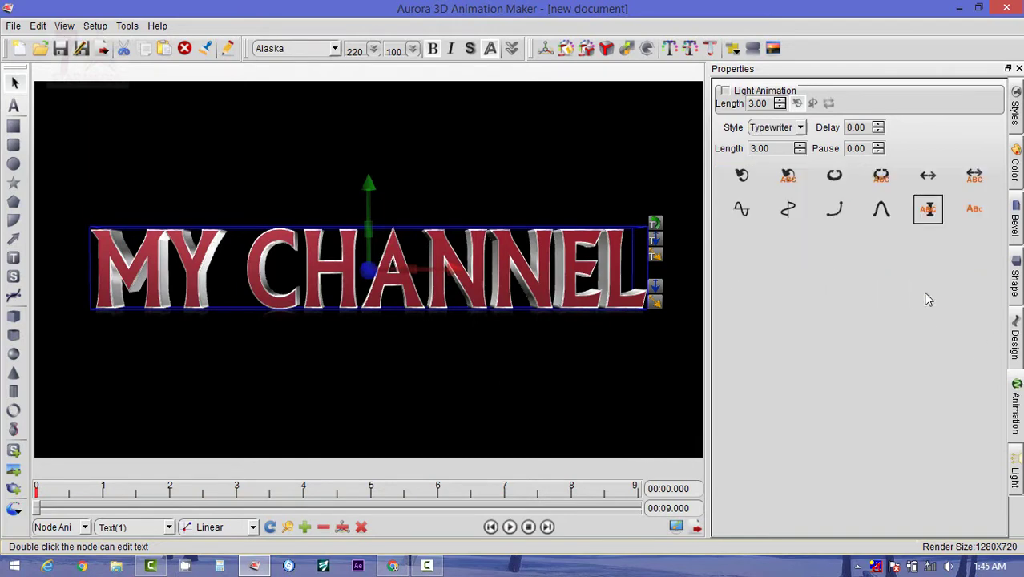
left_click(510, 527)
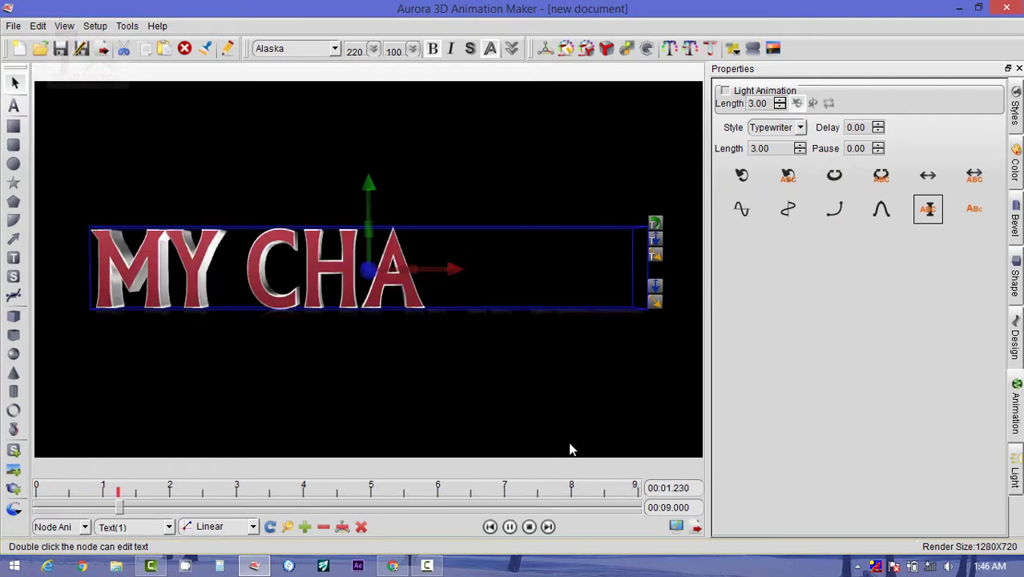
left_click(530, 527)
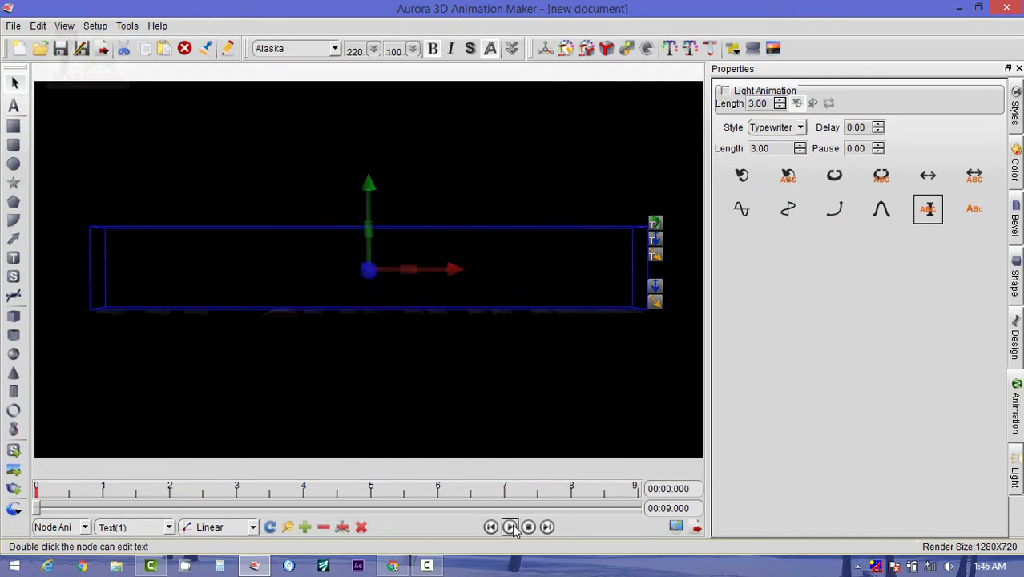
left_click(510, 527)
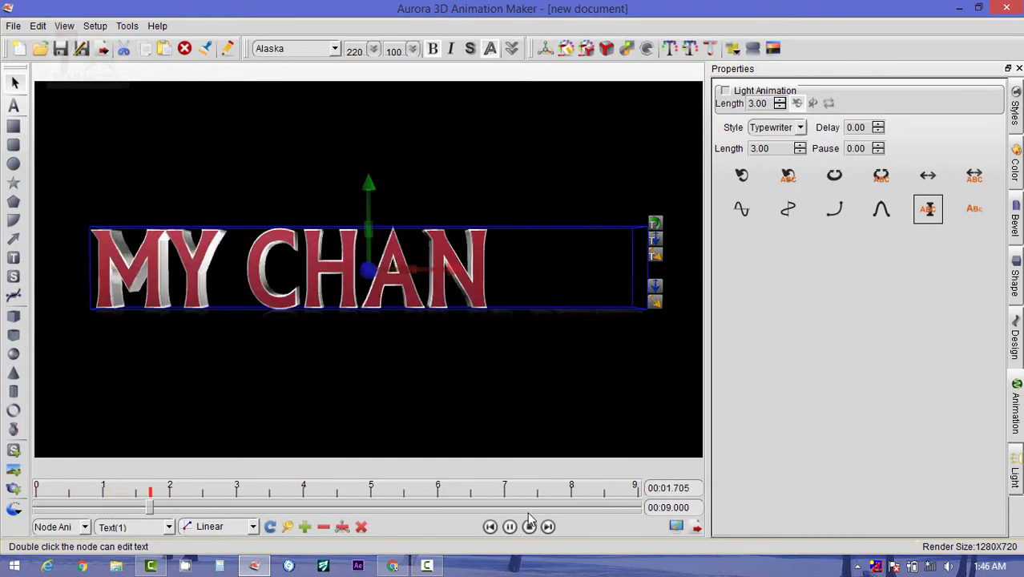
left_click(529, 527)
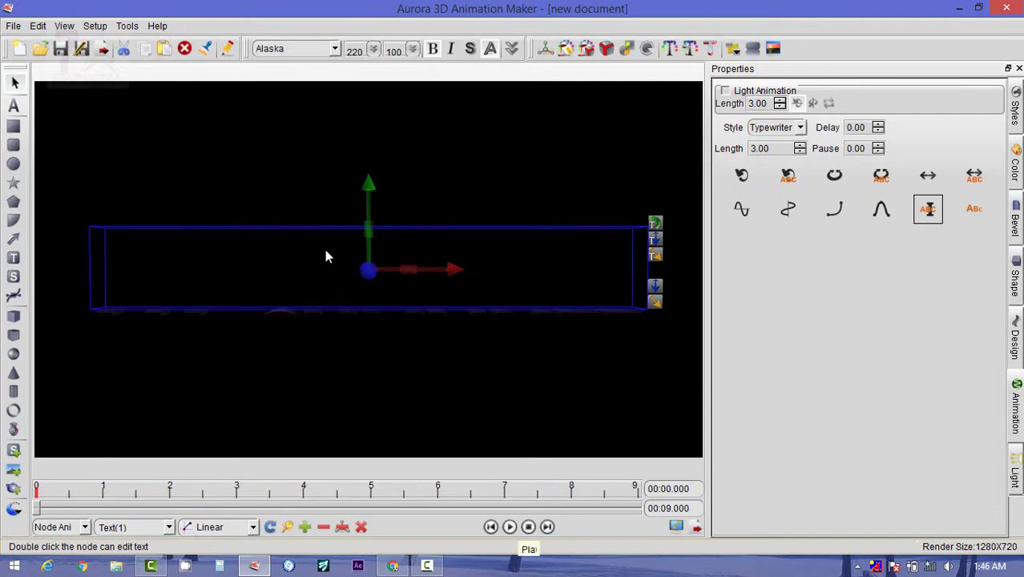
left_click(39, 26)
left_click(53, 45)
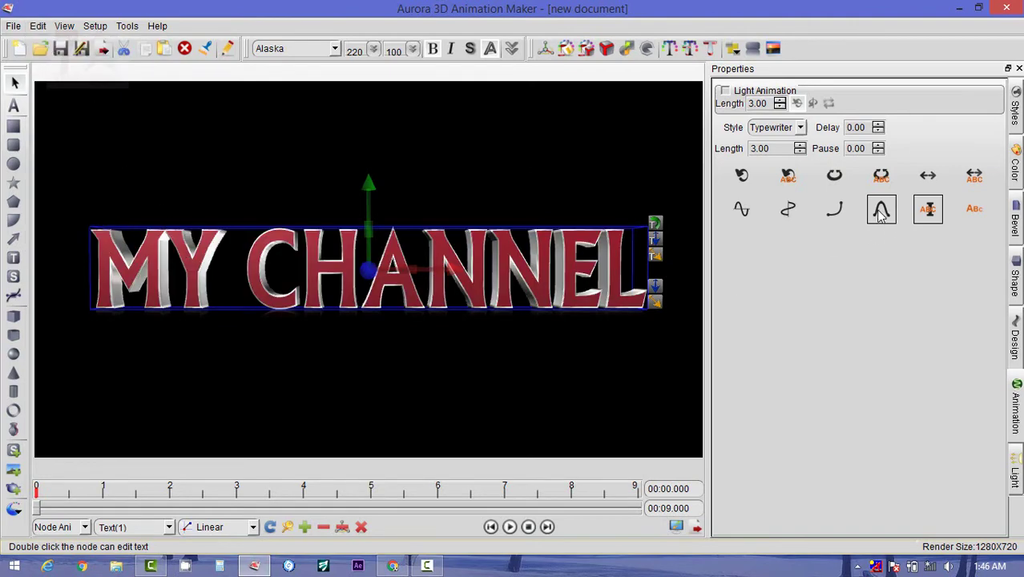
Apply the 90° letter-by-letter Swing preset to 'MY CHANNEL' and preview it
left_click(882, 178)
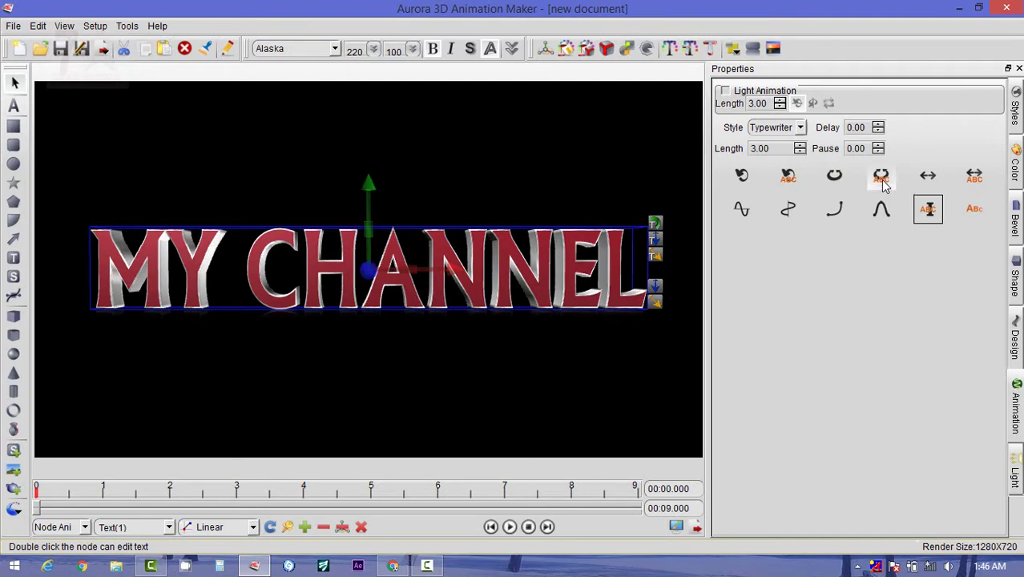
left_click(511, 526)
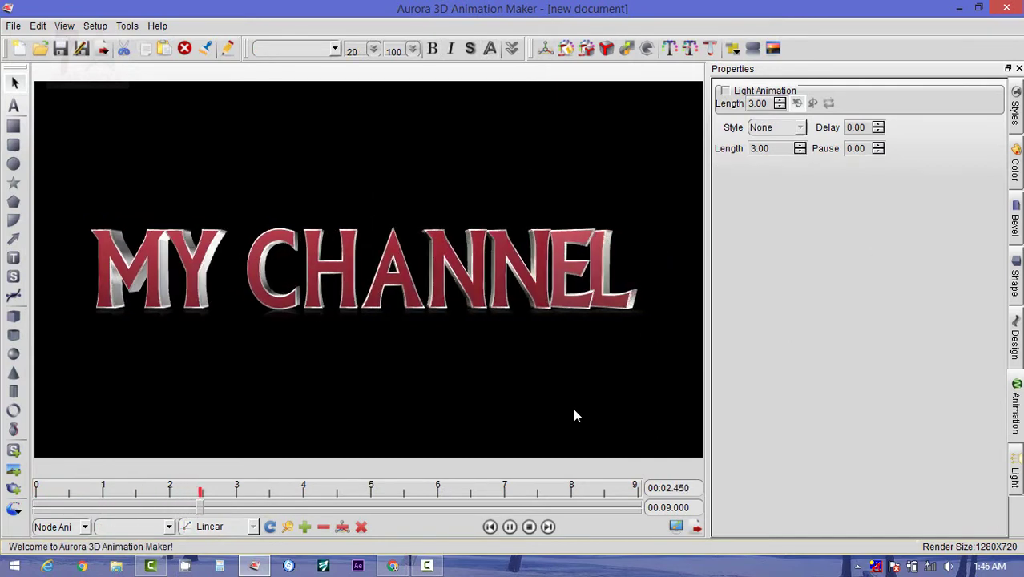
left_click(528, 527)
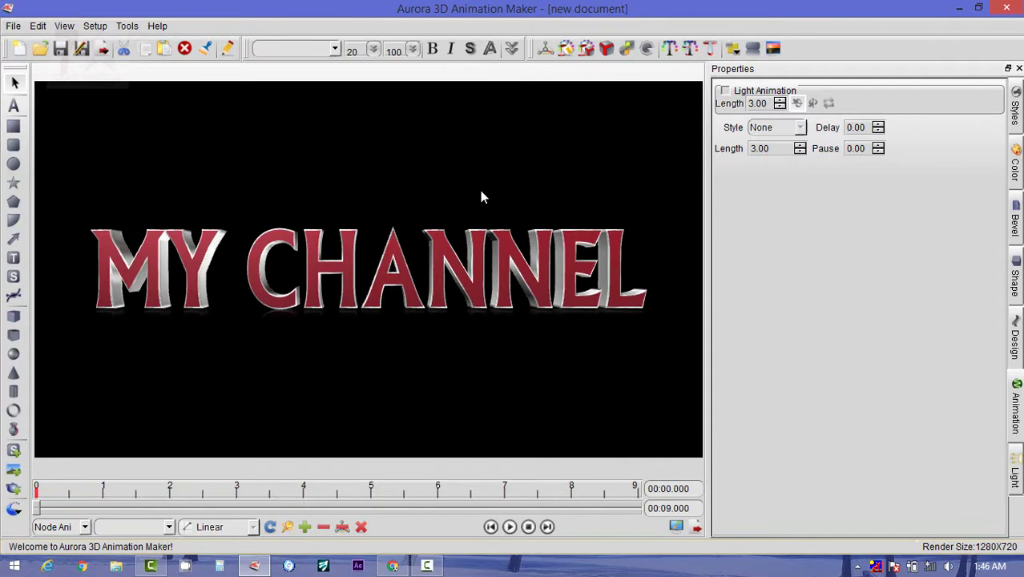
Use the Video-15 red star-field video as the scene background and preview the title over it
left_click(772, 48)
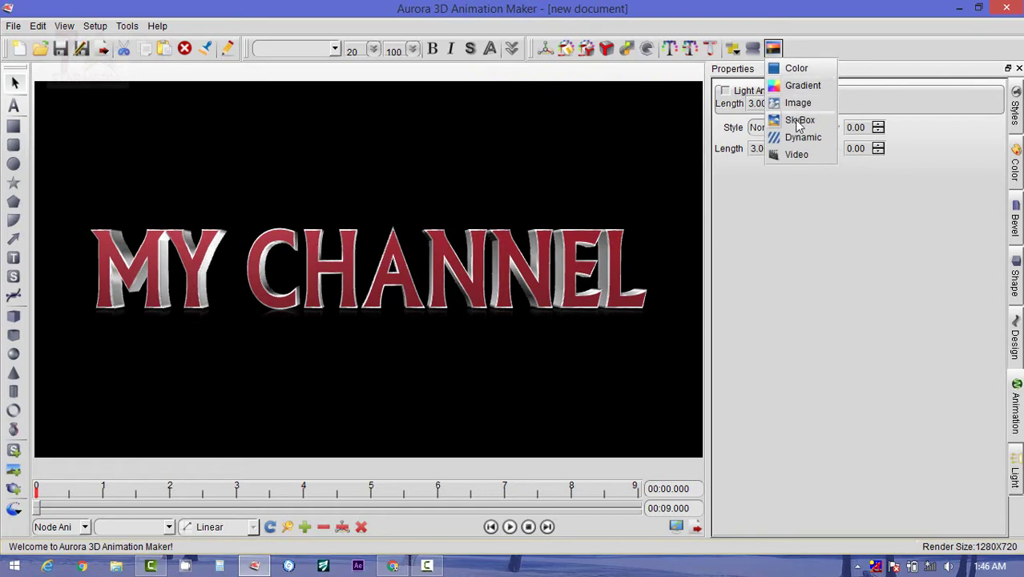
left_click(796, 154)
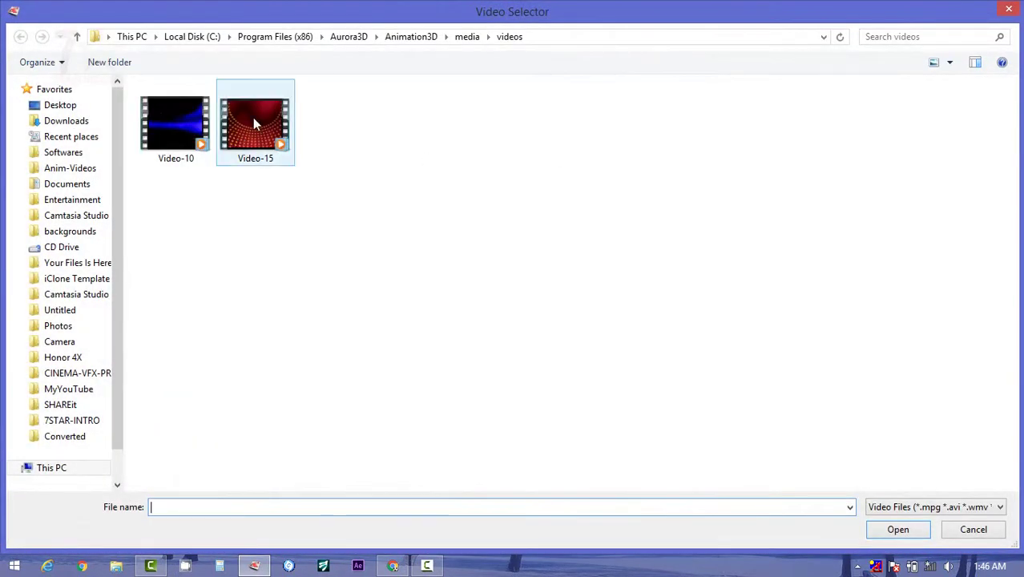
double_click(253, 120)
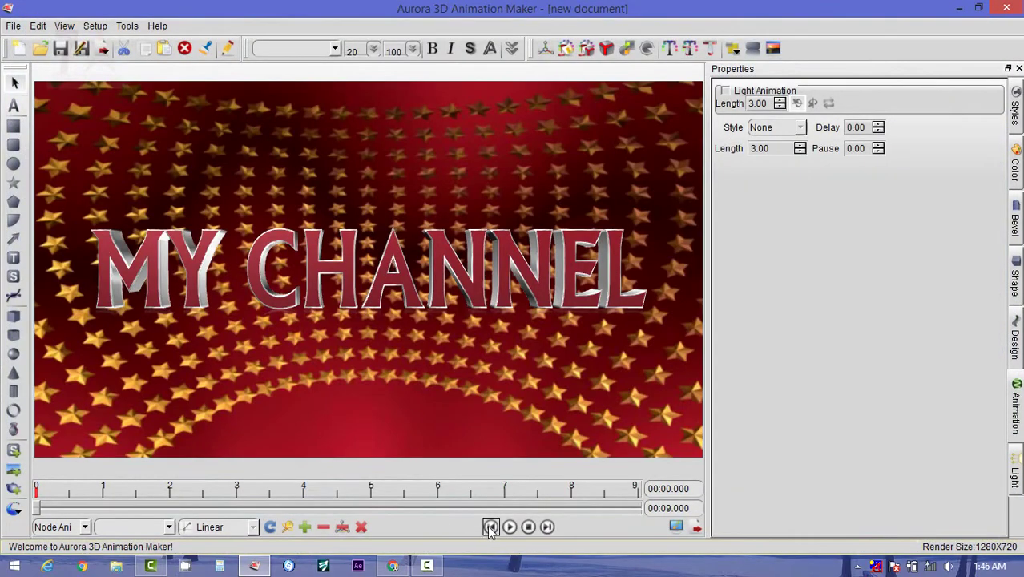
left_click(508, 526)
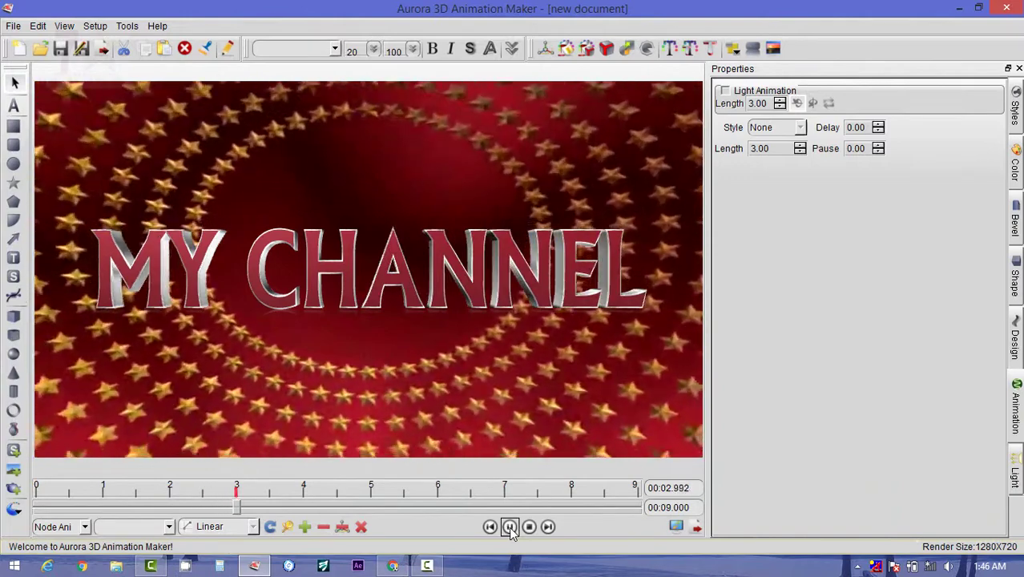
left_click(529, 527)
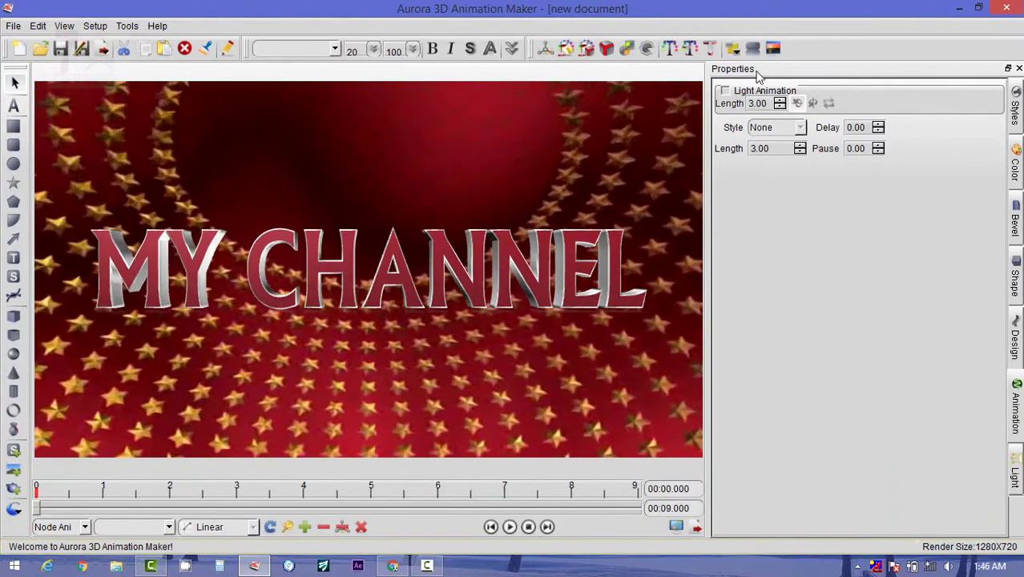
left_click(773, 49)
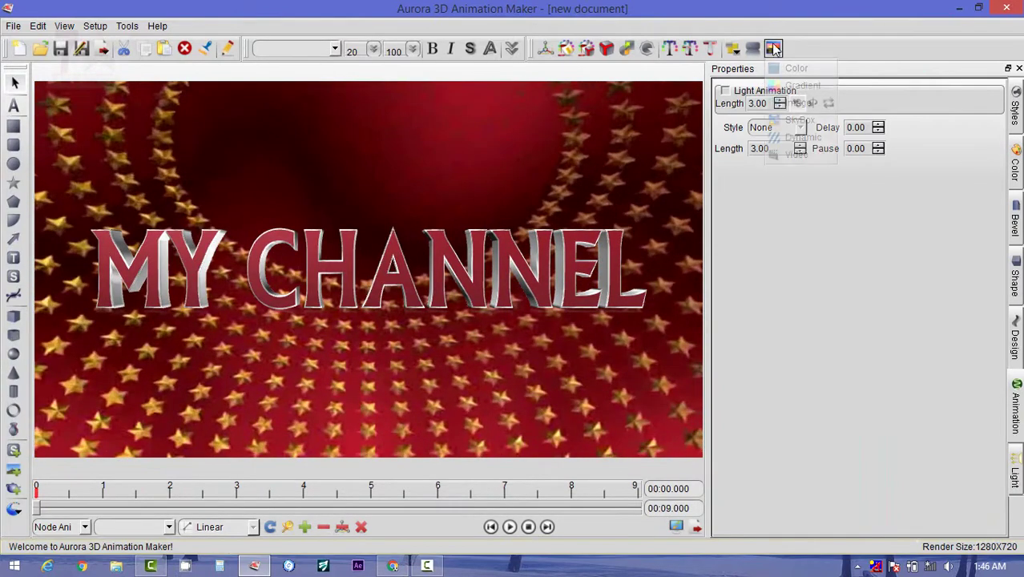
Set a skybox background with the clouds sky image and grass floor, then preview it
left_click(799, 119)
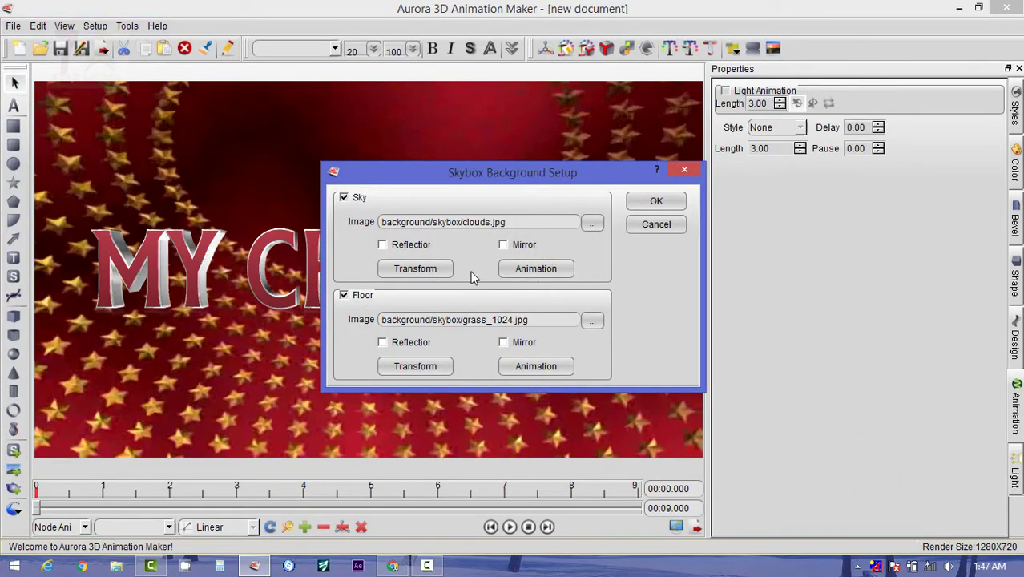
left_click(592, 225)
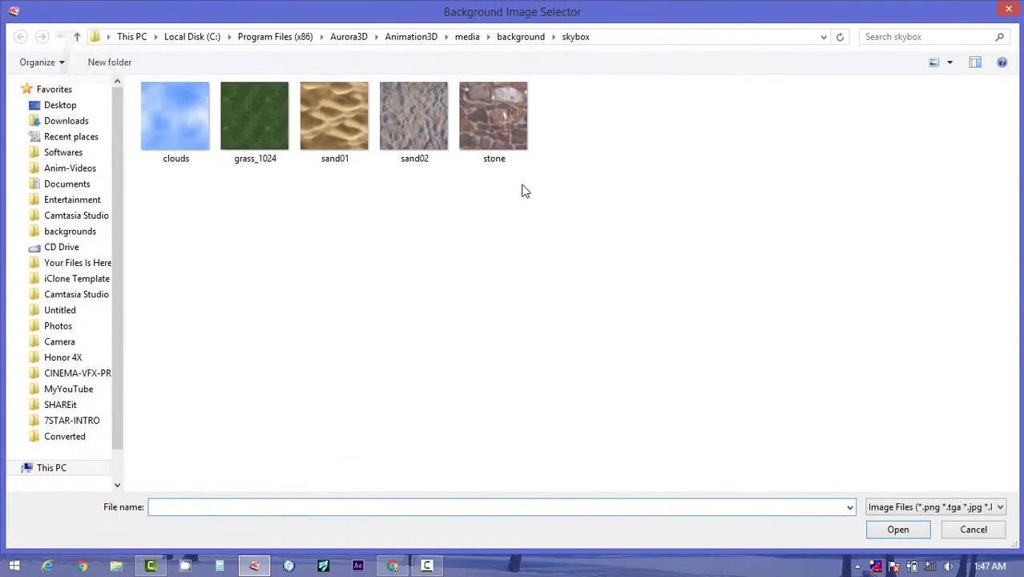
double_click(210, 97)
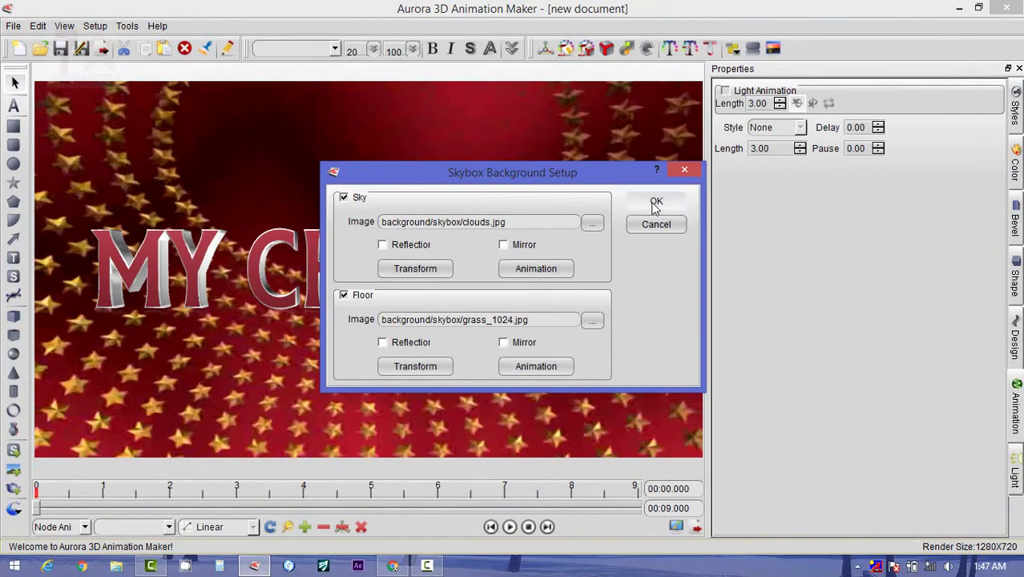
left_click(656, 202)
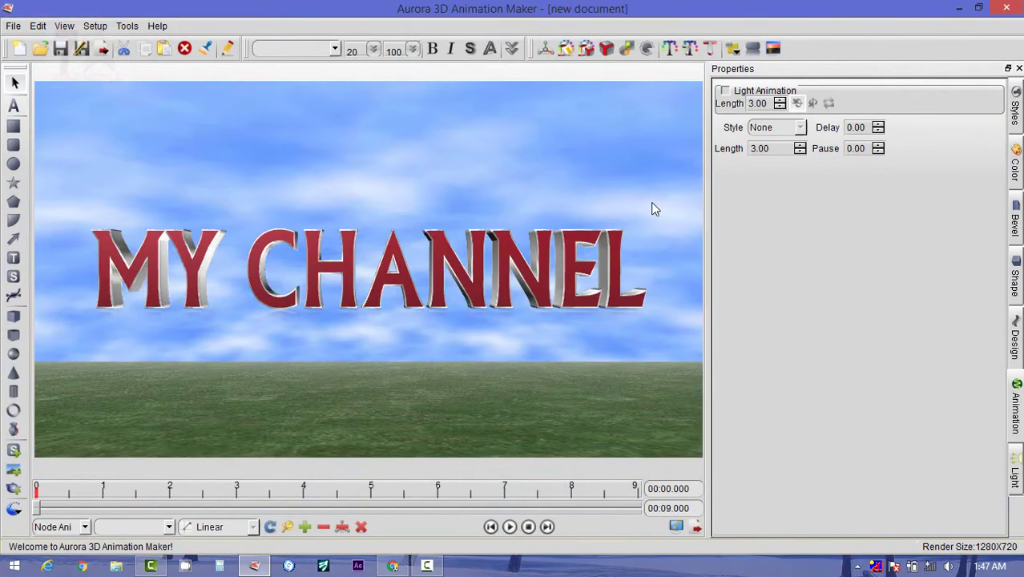
left_click(509, 526)
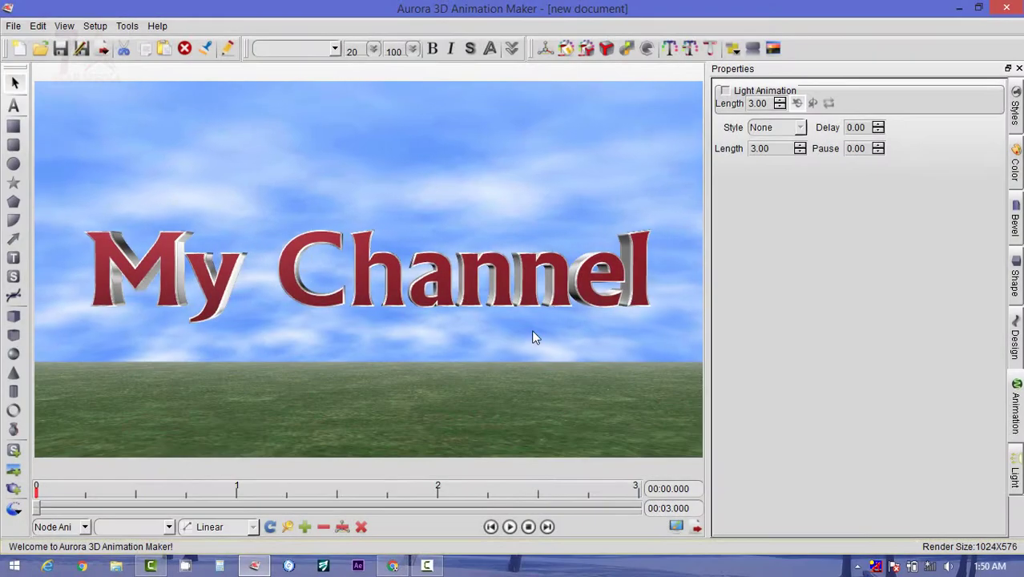
left_click(510, 526)
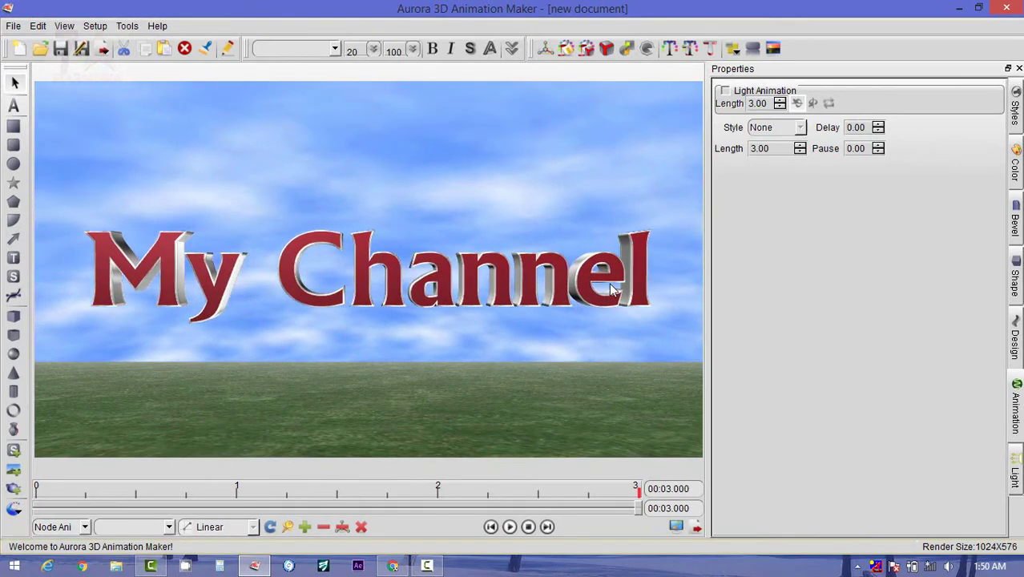
Apply the default rotating blue dynamic background and preview it
left_click(774, 49)
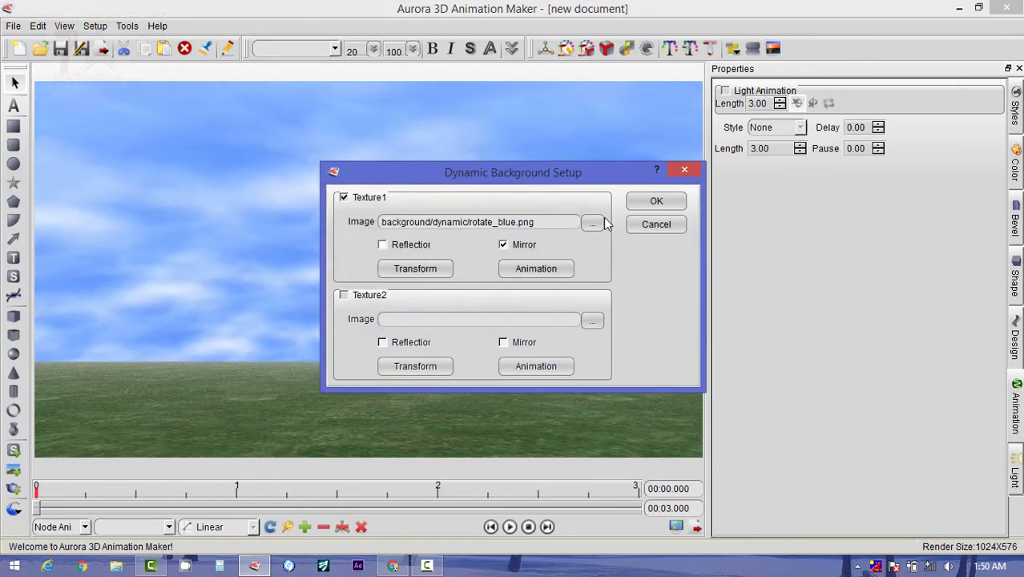
left_click(656, 202)
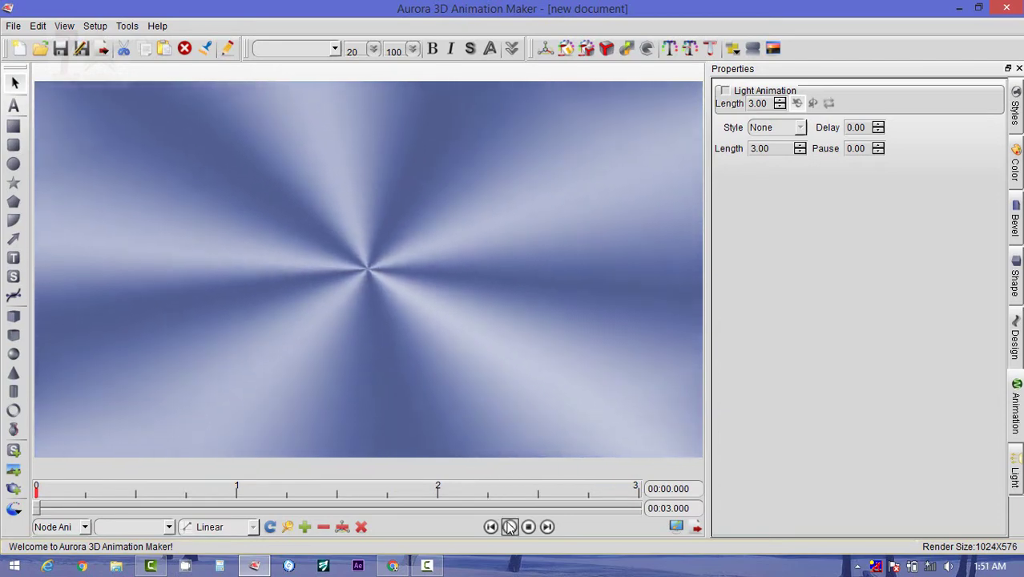
left_click(510, 526)
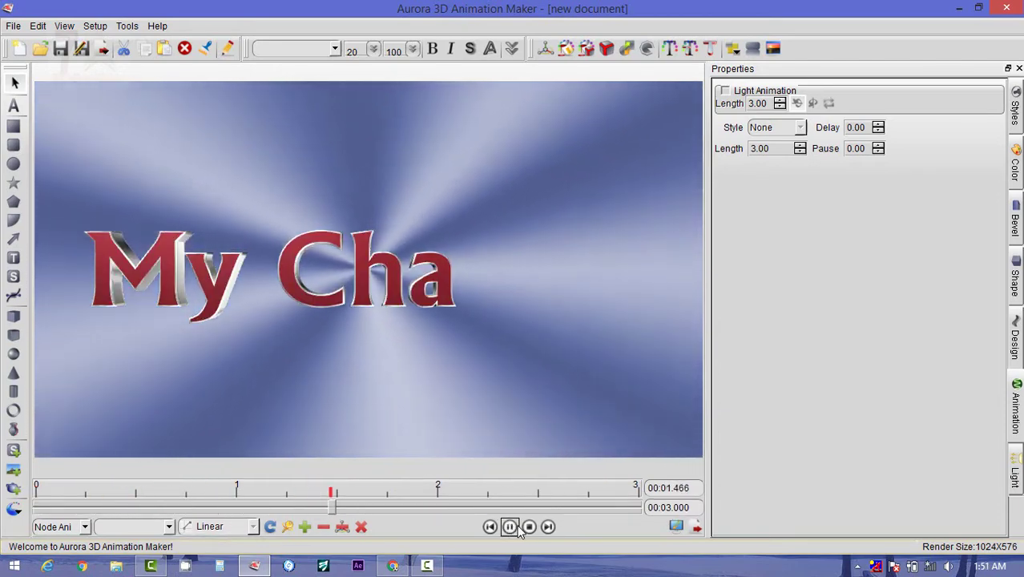
left_click(529, 527)
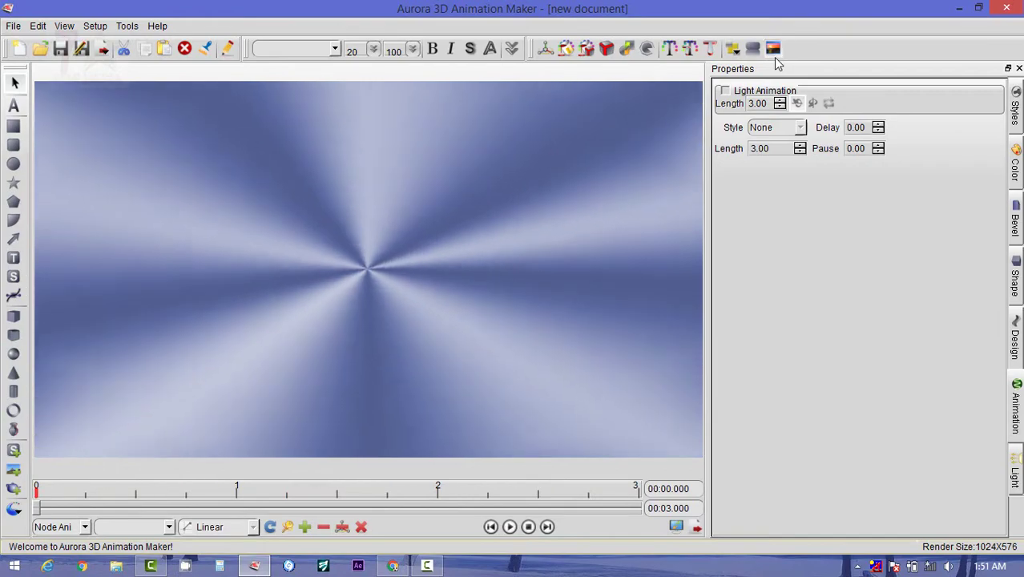
Change the dynamic background image to scrollimage_moon for a scrolling moonlit night sky
left_click(773, 50)
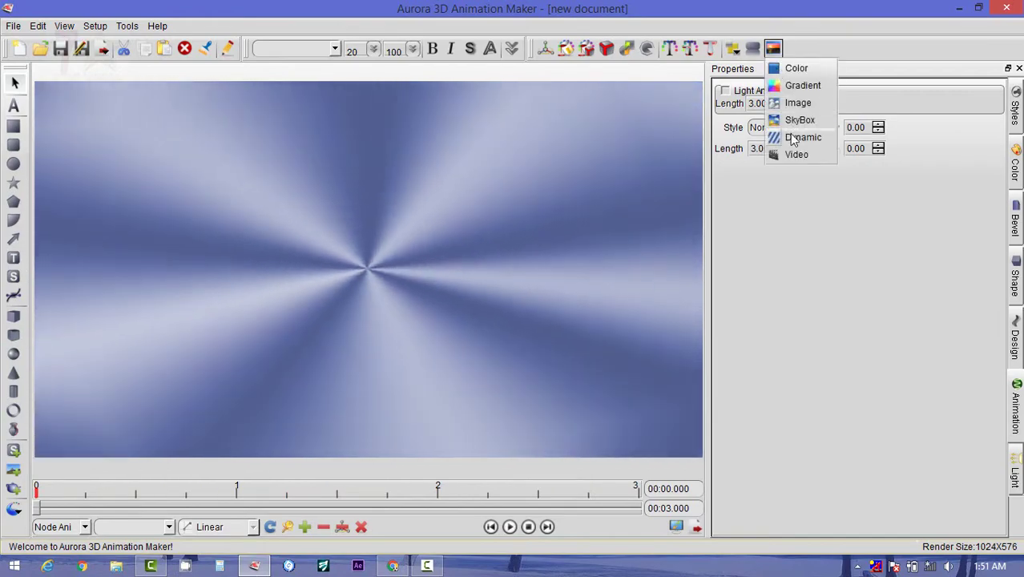
left_click(802, 137)
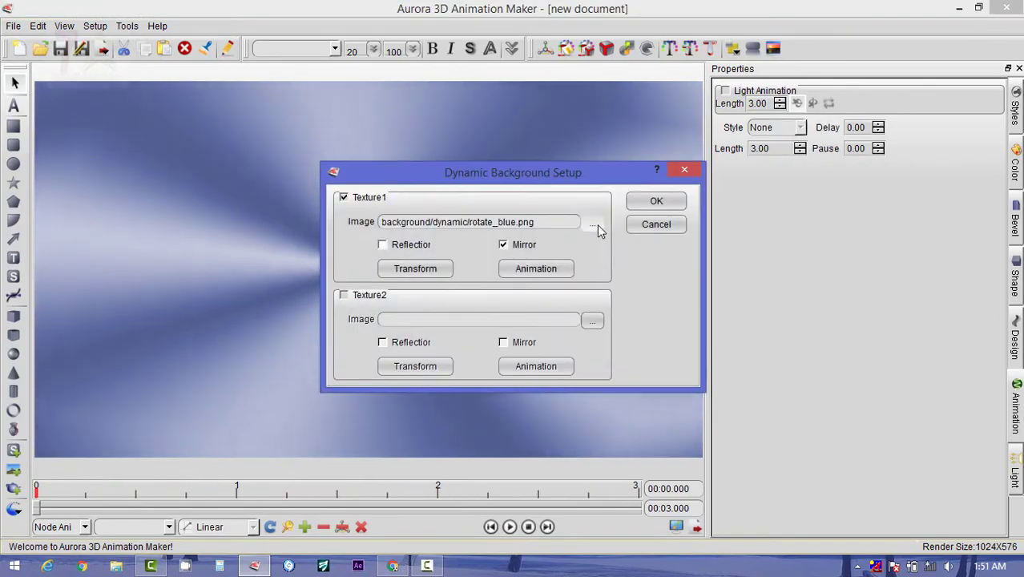
left_click(592, 224)
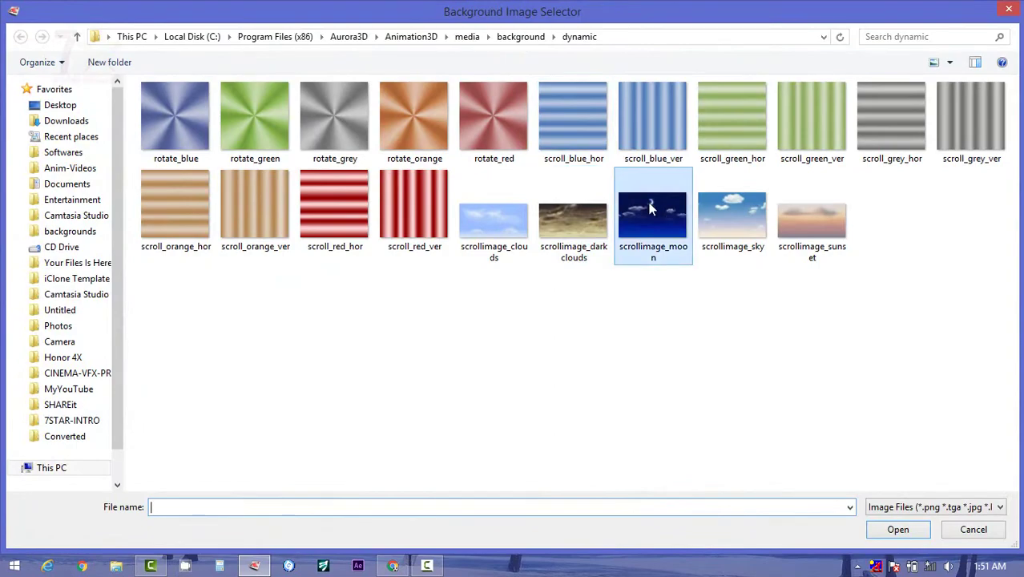
double_click(650, 208)
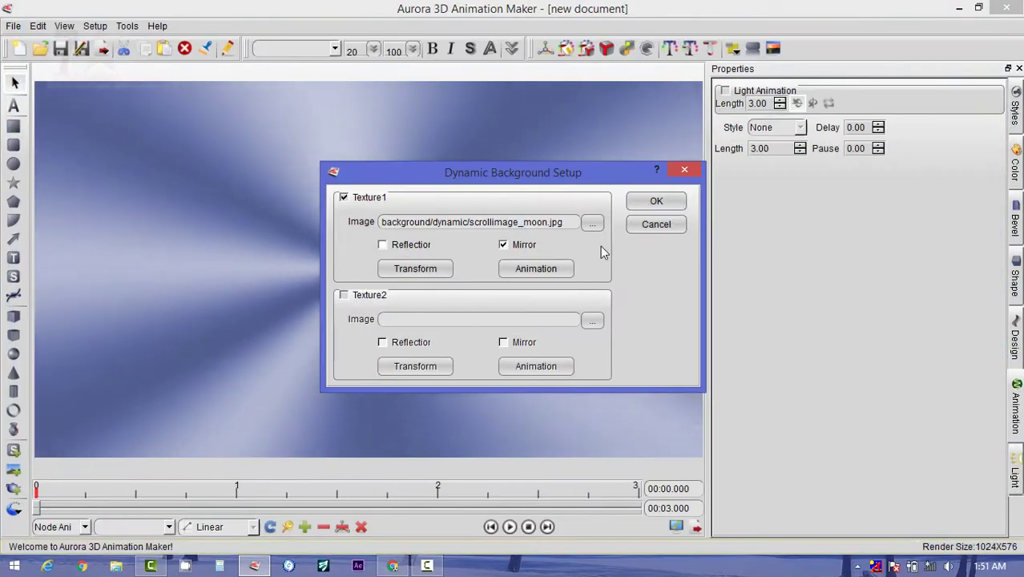
left_click(655, 202)
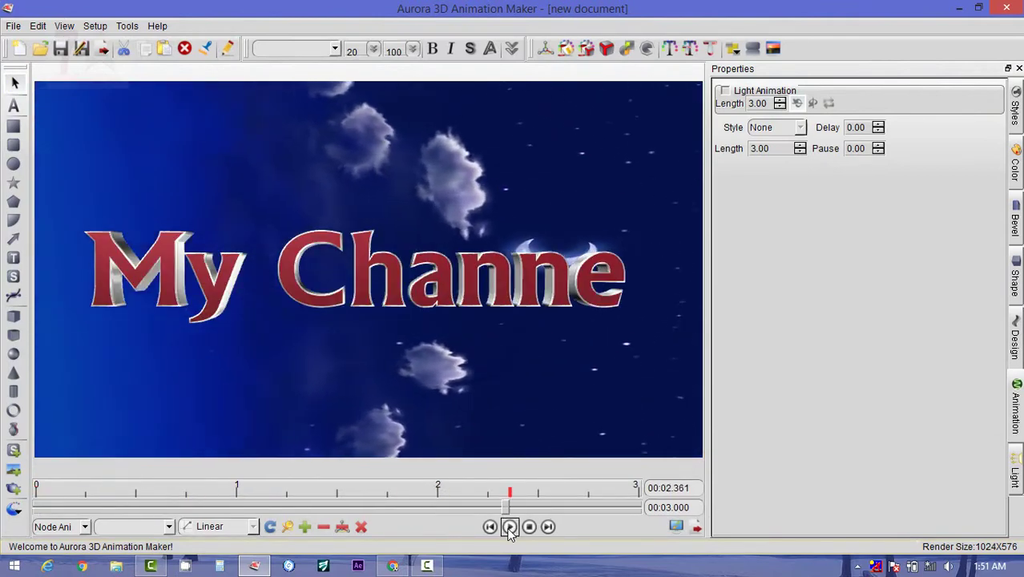
Set 'My Channel' to the Beat style (shrink and grow, 50% minimum size) and play it
left_click(528, 272)
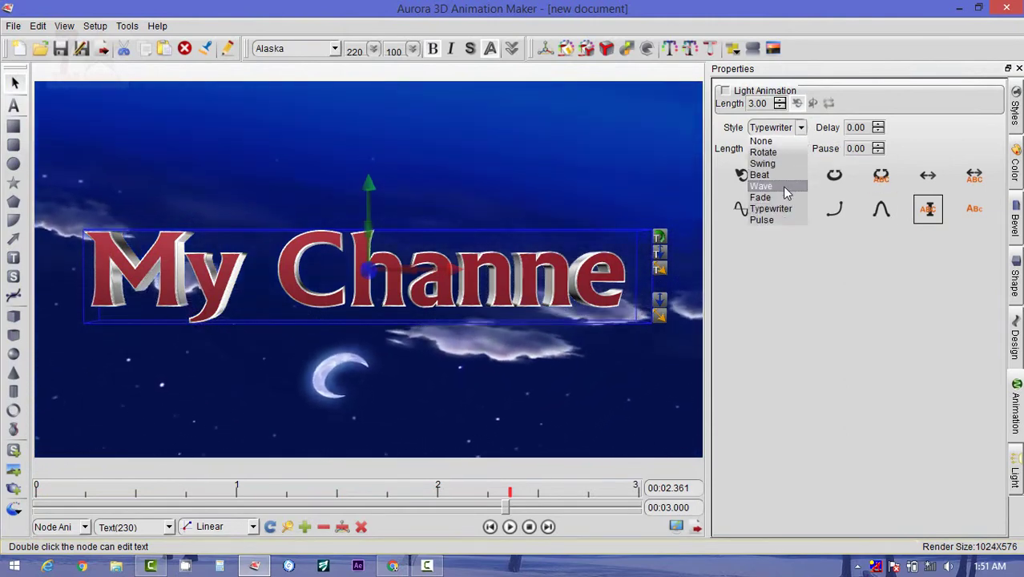
left_click(781, 164)
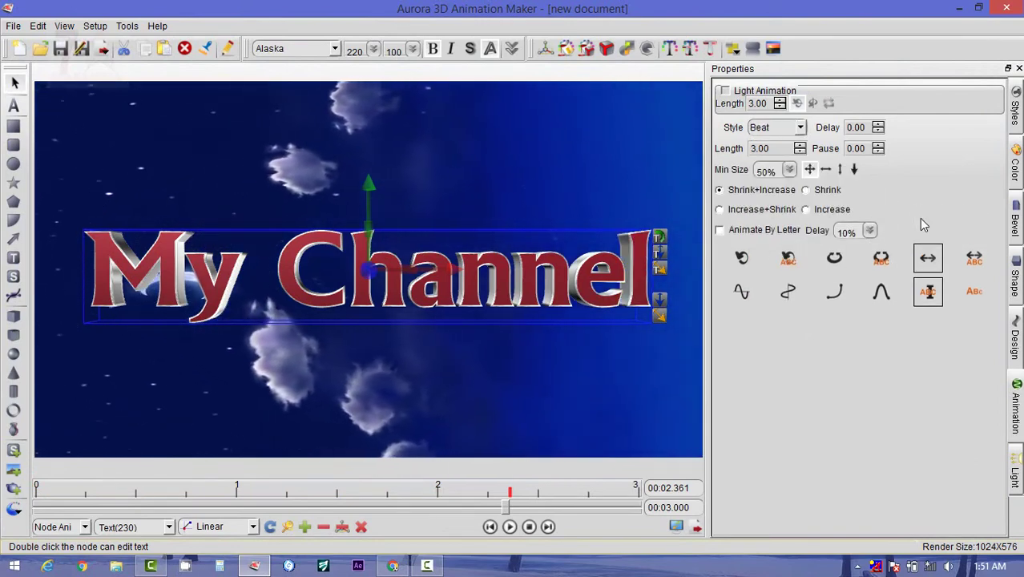
left_click(529, 529)
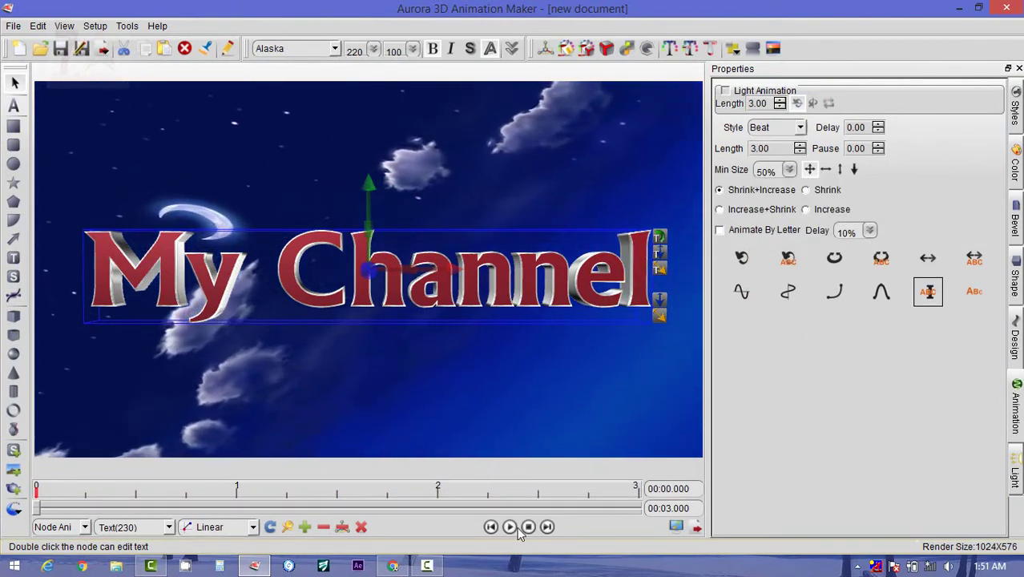
left_click(511, 527)
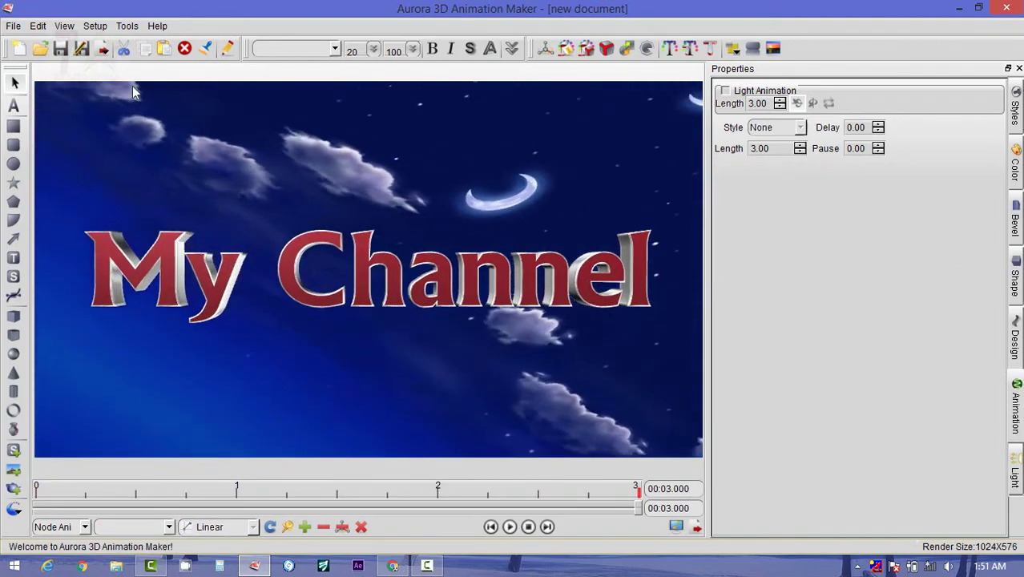
left_click(362, 269)
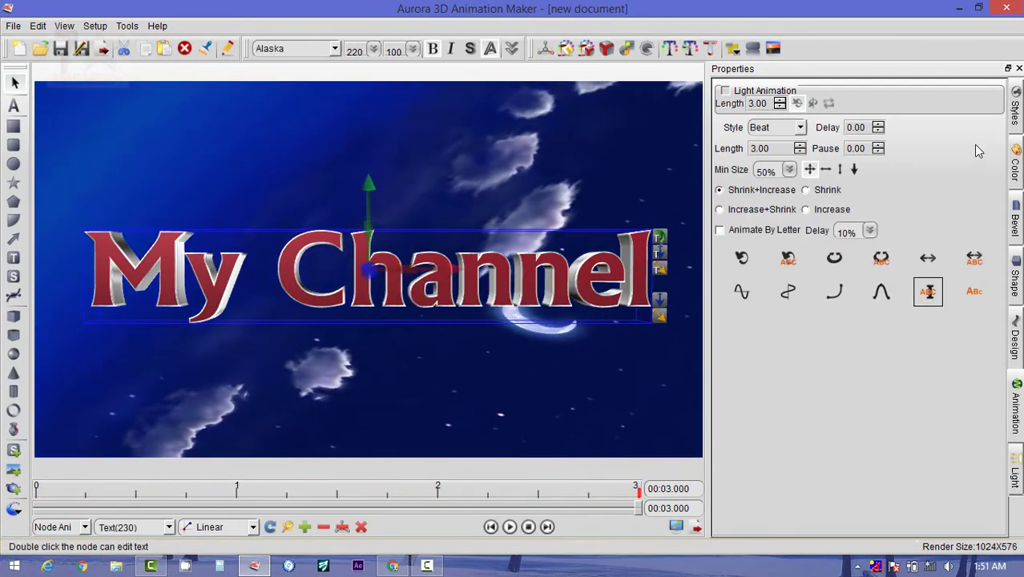
Colour the 'My Channel' text face bright red in the Color settings
left_click(1014, 165)
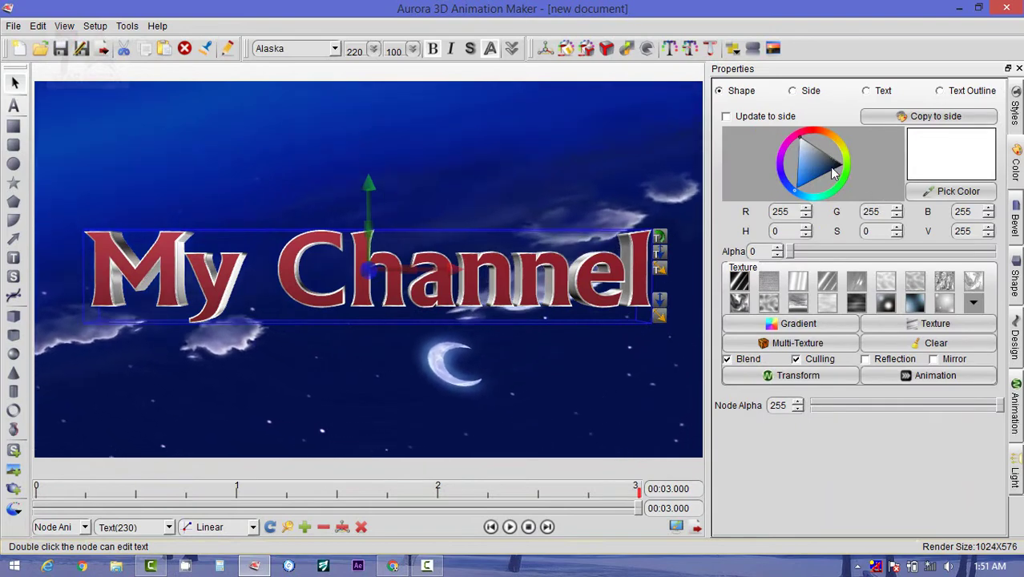
left_click(809, 151)
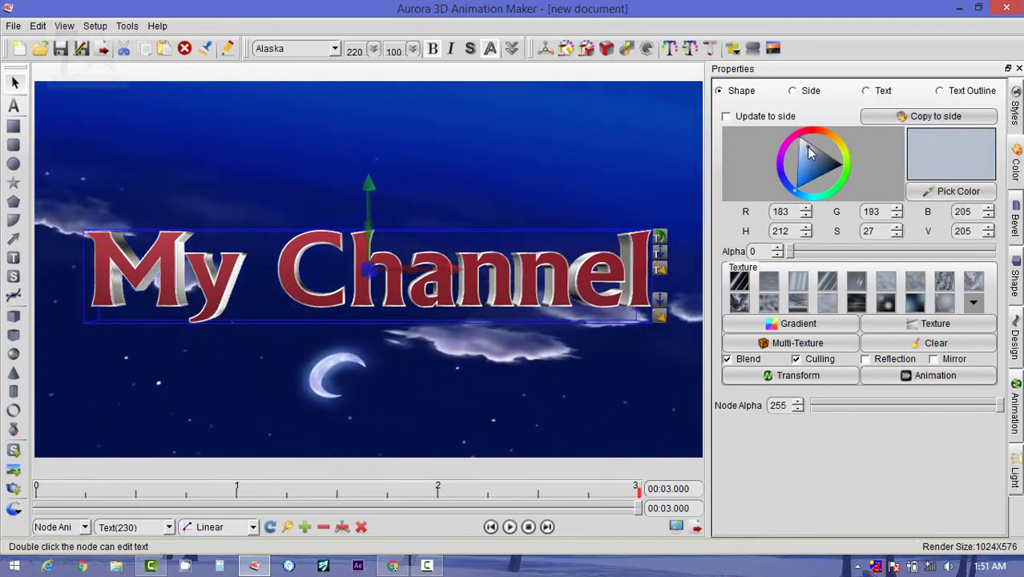
left_click(869, 91)
mouse_move(809, 156)
left_mouse_down()
mouse_move(826, 171)
mouse_move(805, 139)
left_mouse_up()
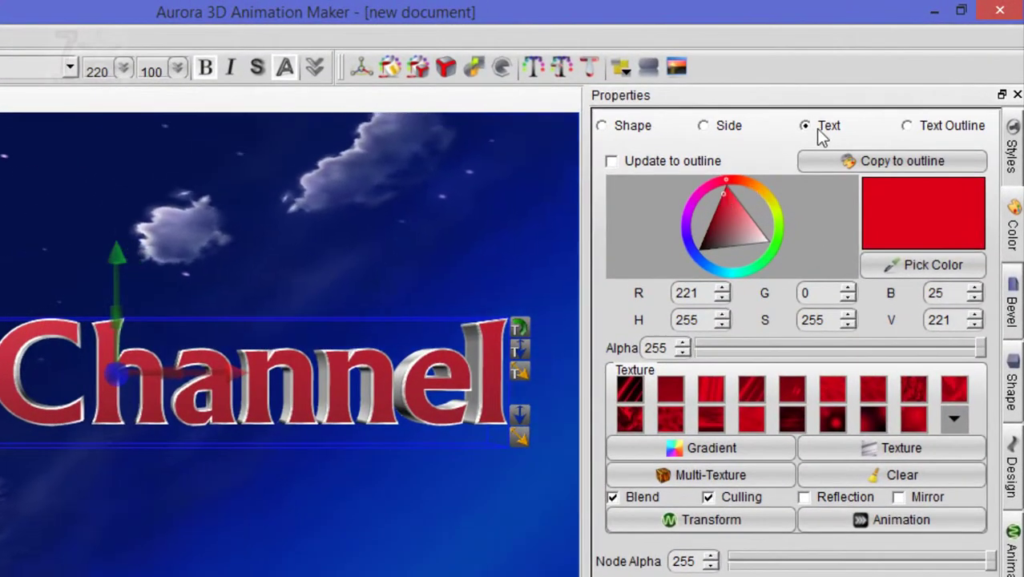
Give the text a bright yellow outline (RGB 239, 255, 8) and rotate it about the Y axis
left_click(908, 126)
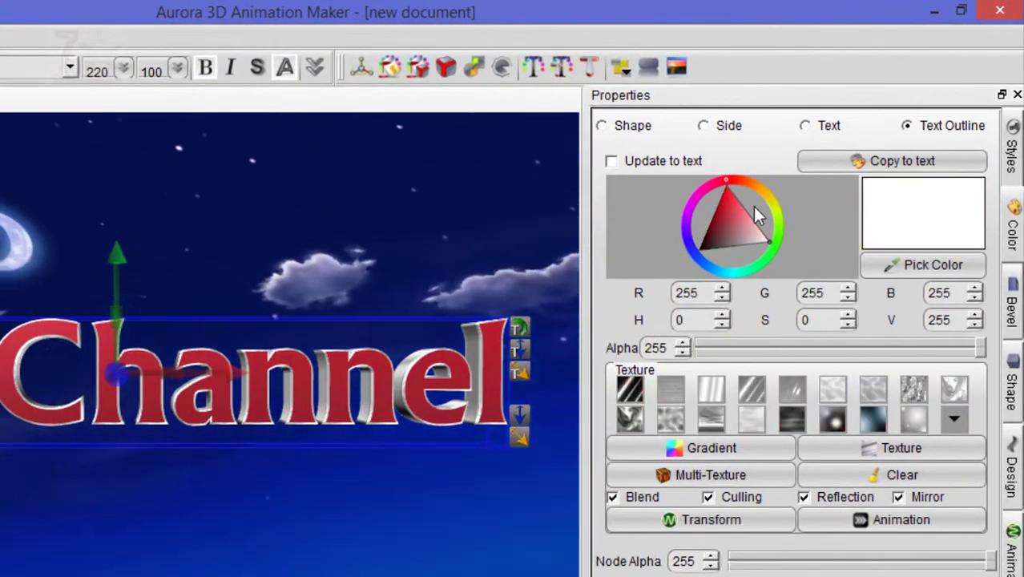
mouse_move(738, 226)
left_mouse_down()
mouse_move(735, 243)
mouse_move(772, 198)
mouse_move(761, 222)
left_mouse_up()
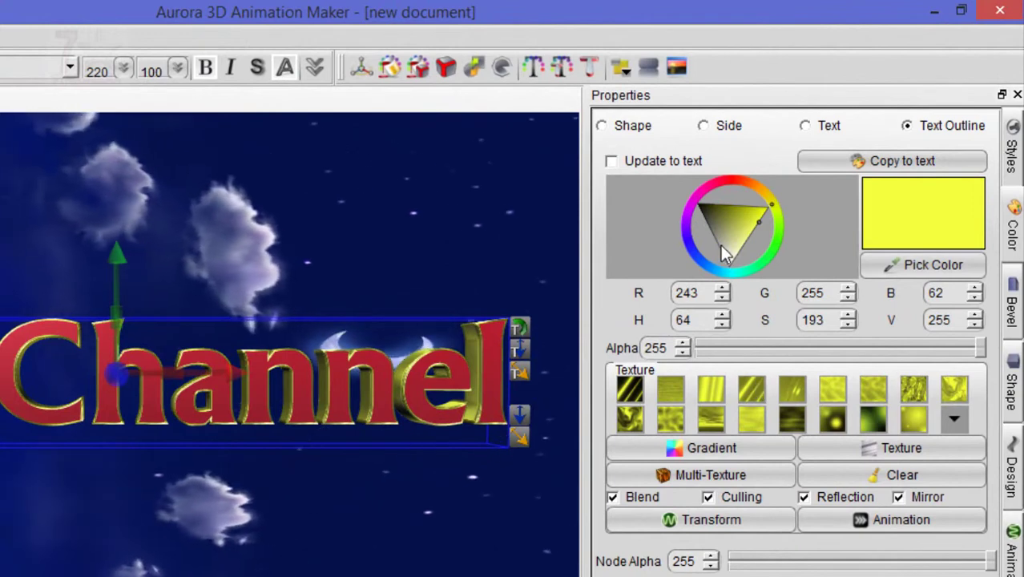
left_click_drag(735, 242, 768, 210)
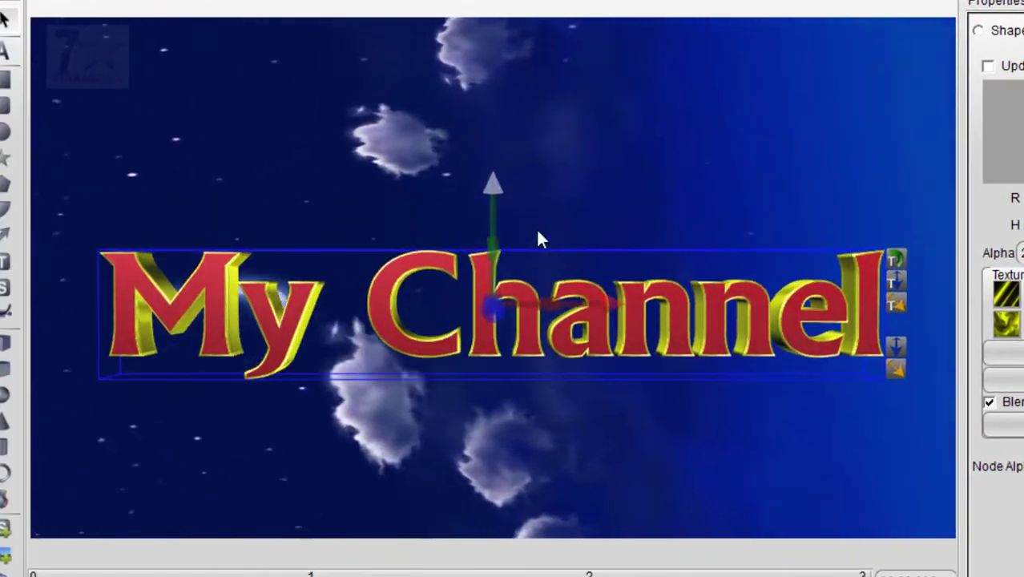
left_click_drag(490, 210, 587, 210)
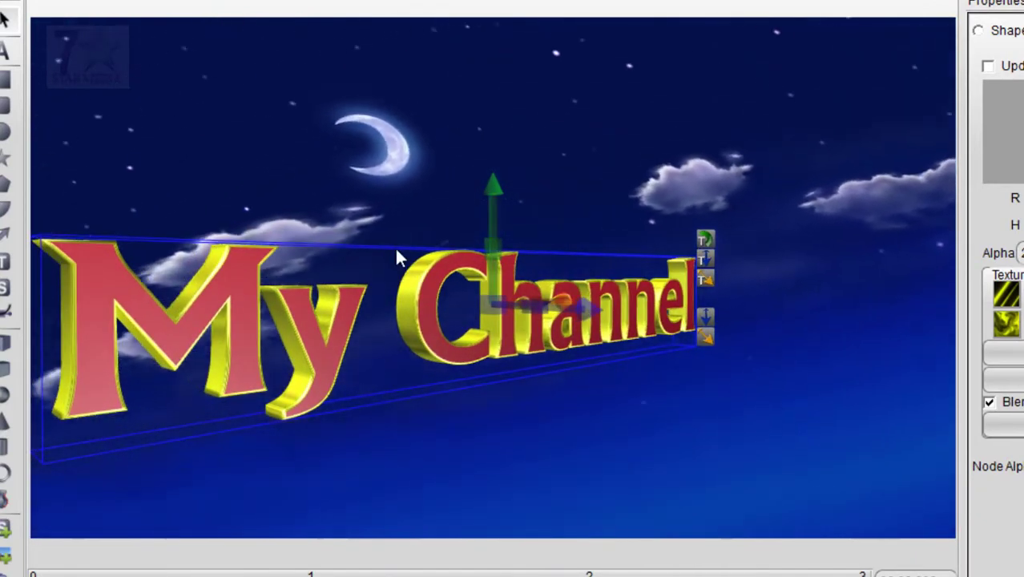
Delete the 'My Channel' text object from the scene via its context menu
right_click(423, 284)
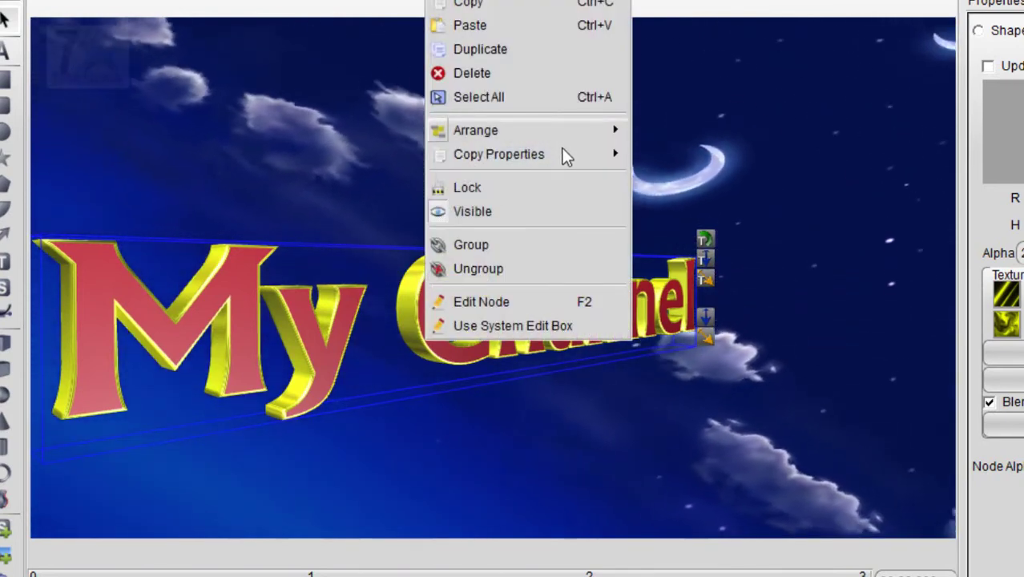
mouse_move(563, 157)
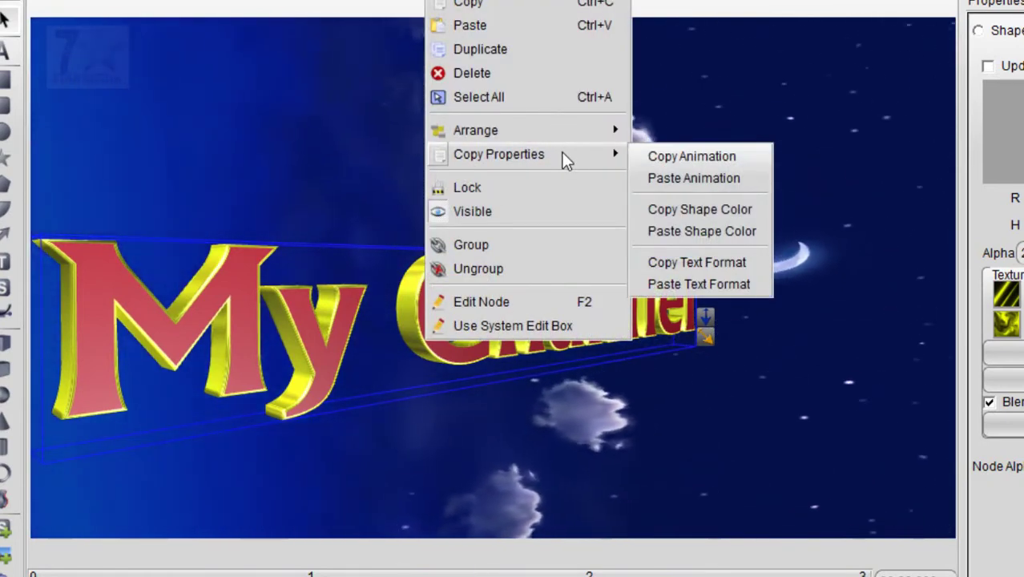
left_click(499, 73)
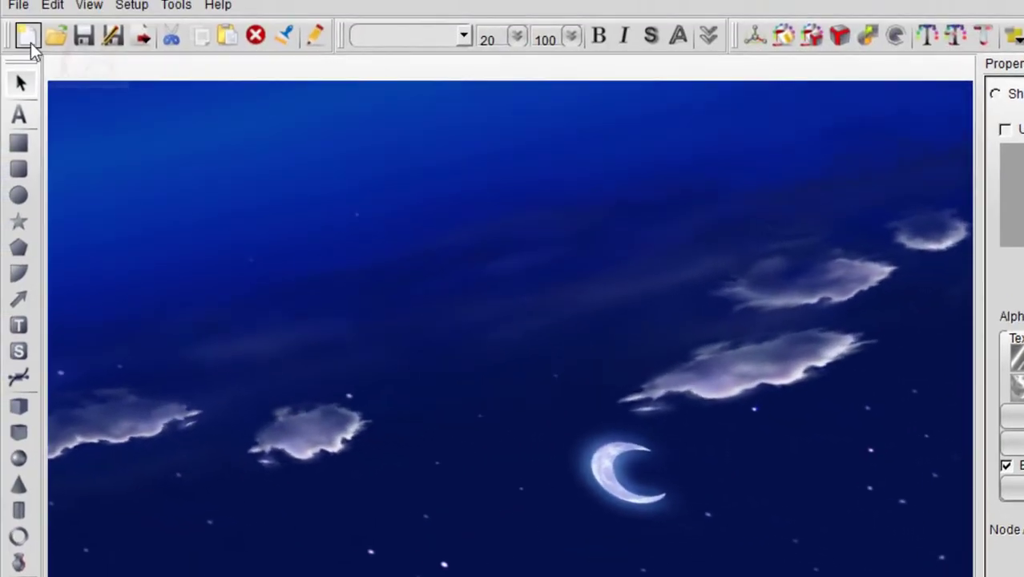
Add a new 3D TEXT object in the night sky and turn it about its vertical axis
left_click(16, 105)
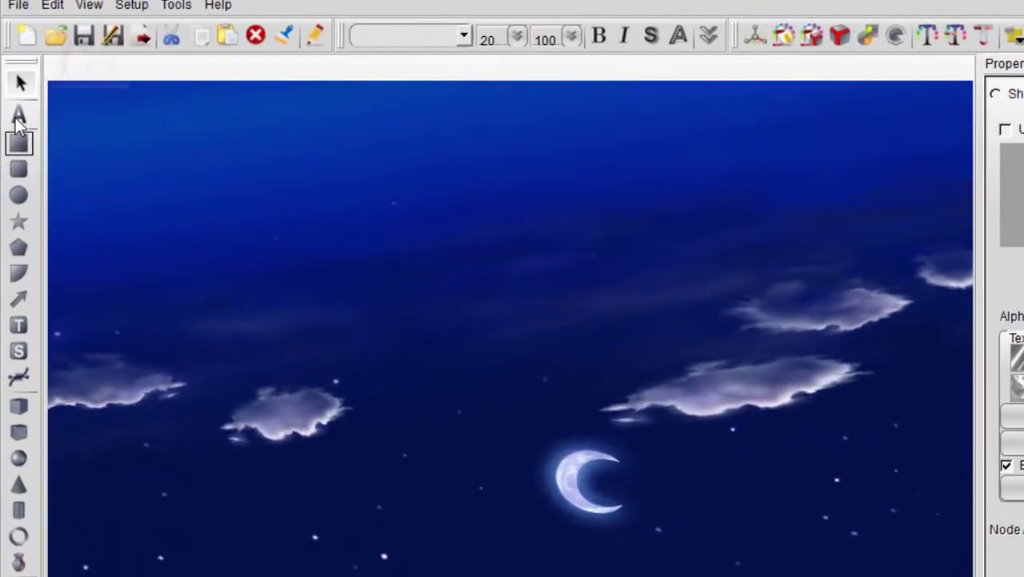
left_click(381, 247)
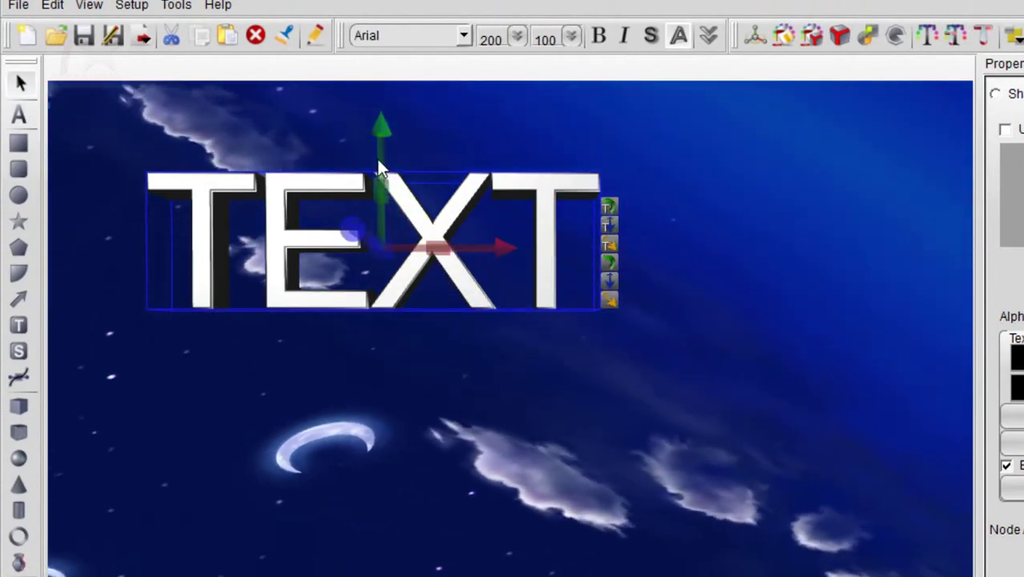
left_click_drag(380, 160, 437, 207)
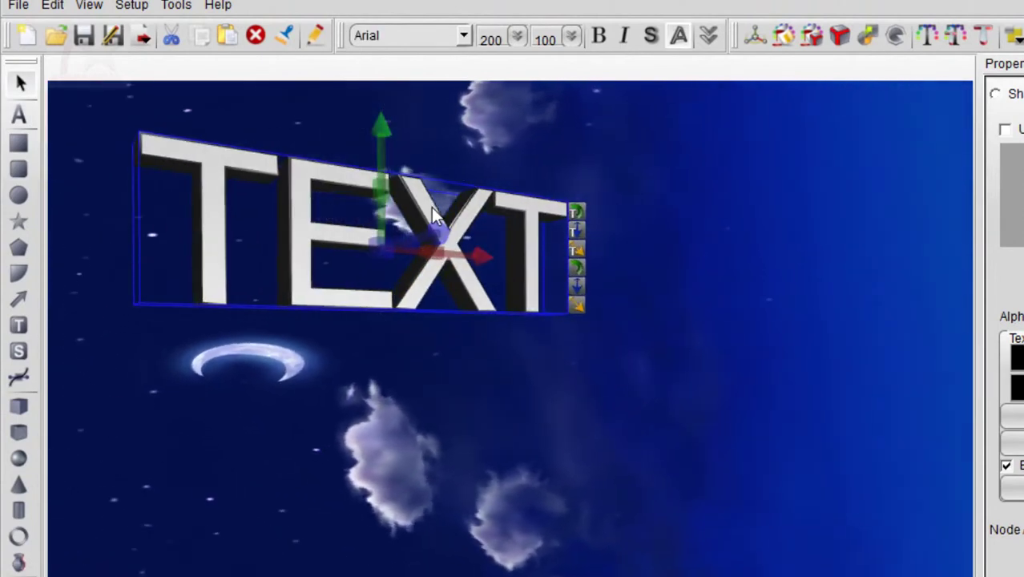
double_click(433, 213)
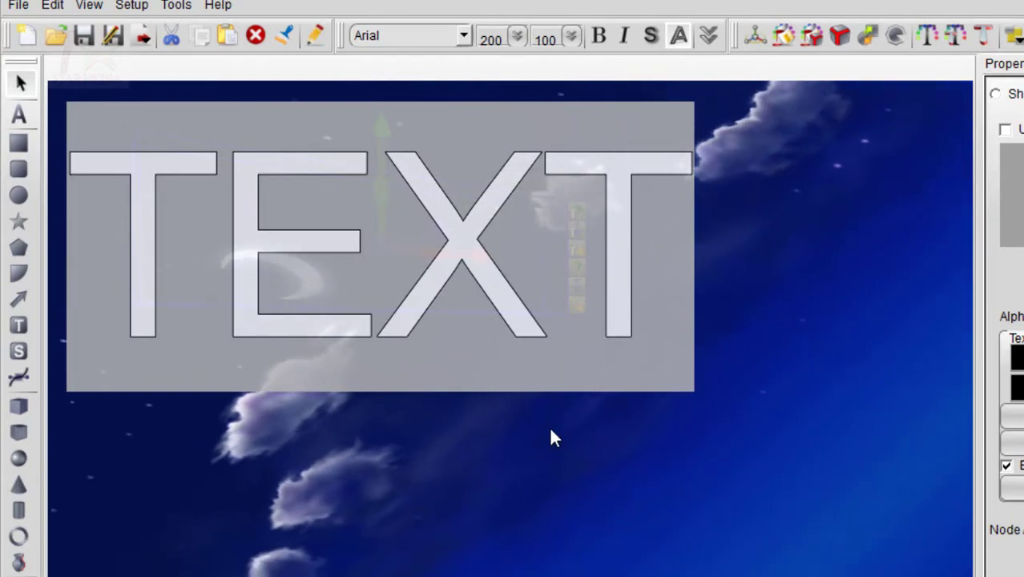
left_click(549, 426)
Move the TEXT object lower in the scene and preview the animation from the start
left_click(430, 221)
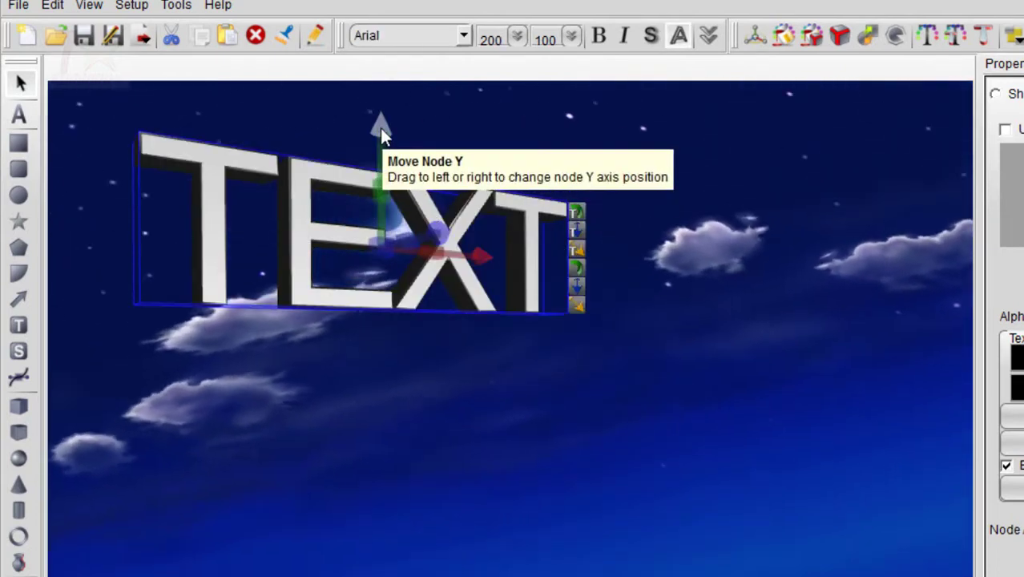
left_click_drag(381, 126, 484, 355)
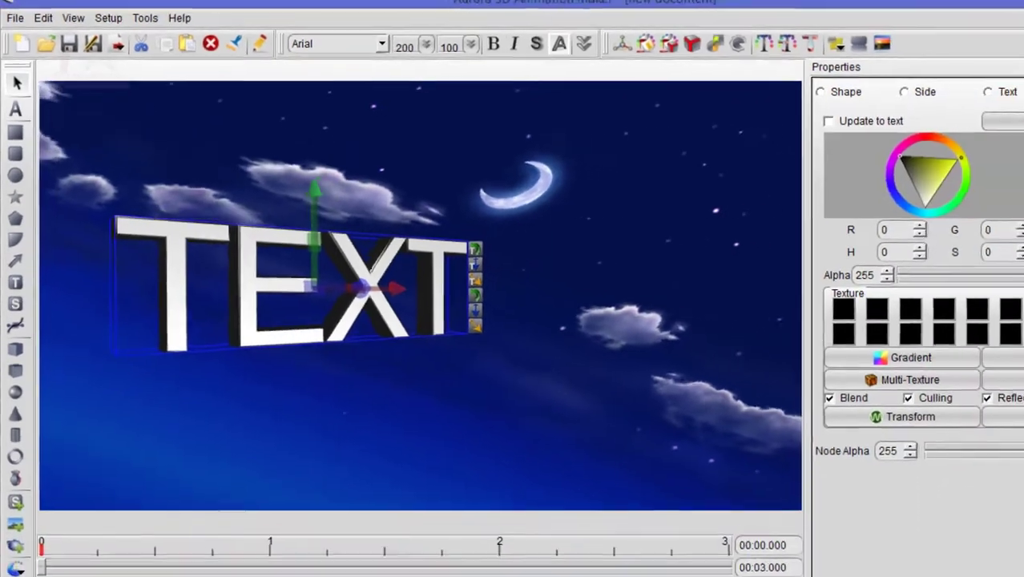
left_click(581, 576)
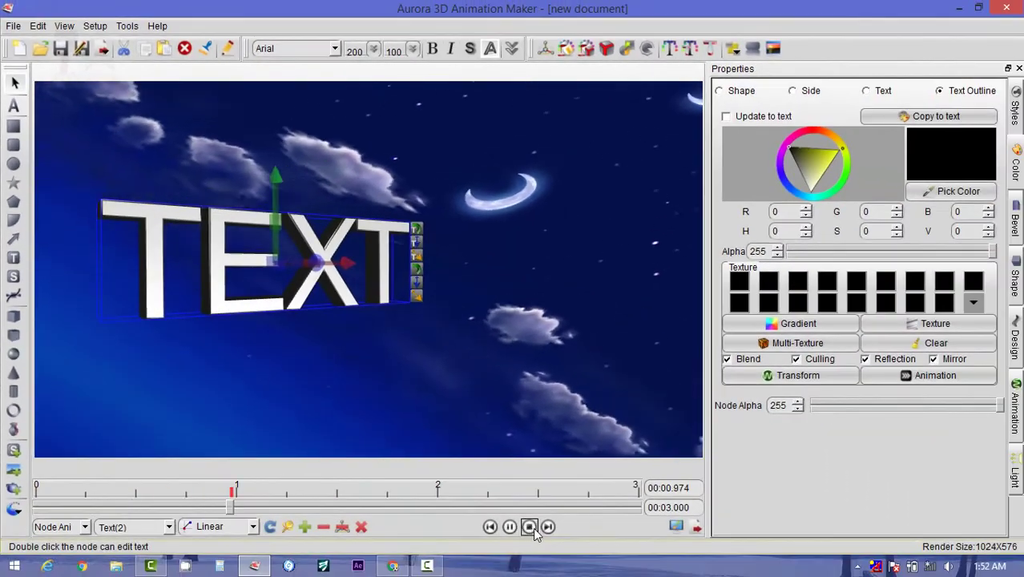
left_click(605, 576)
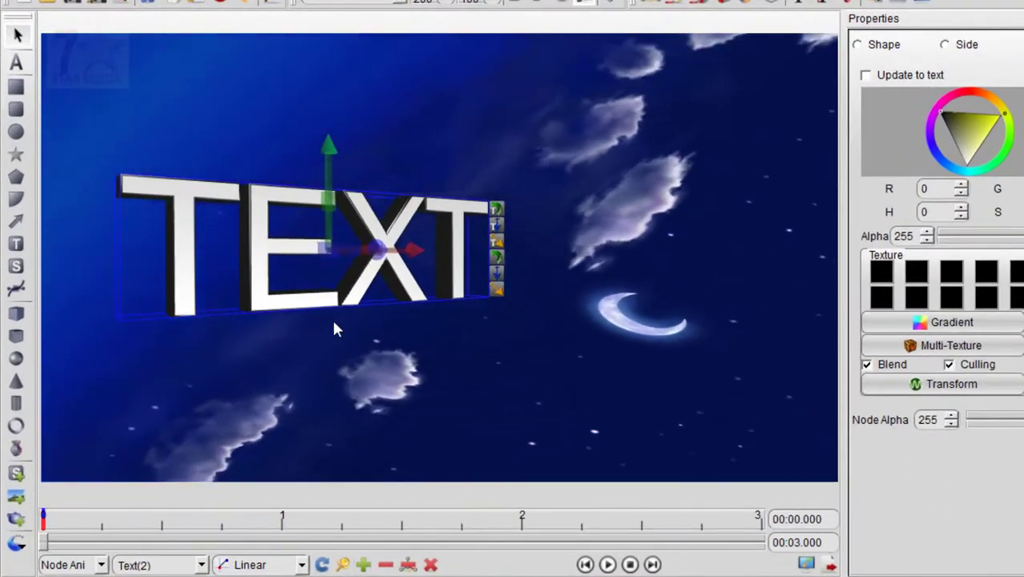
Shift the TEXT right, then at 00:01.053 turn it, bring it nearer and stretch it wider
left_click_drag(422, 255, 818, 208)
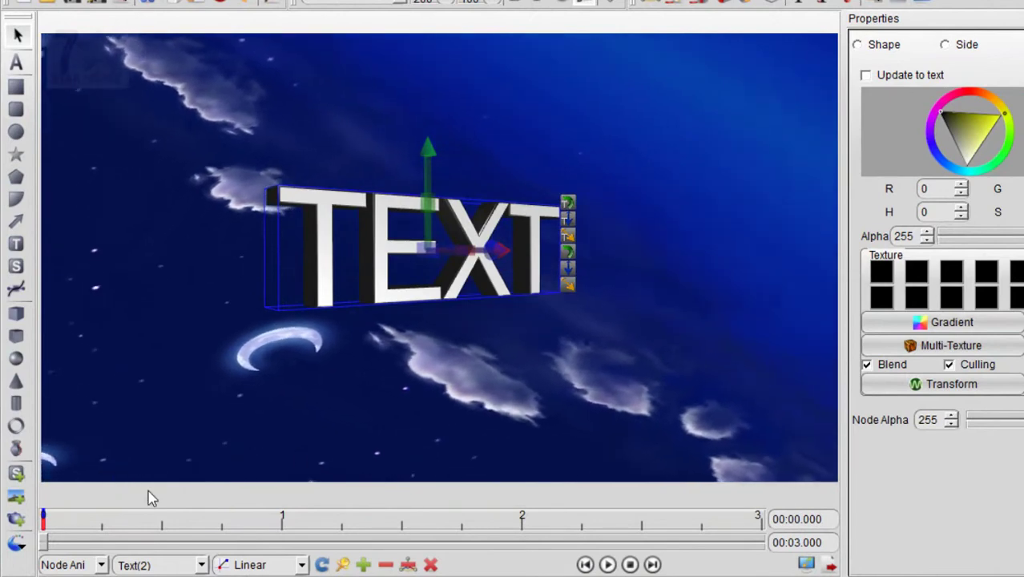
left_click(295, 529)
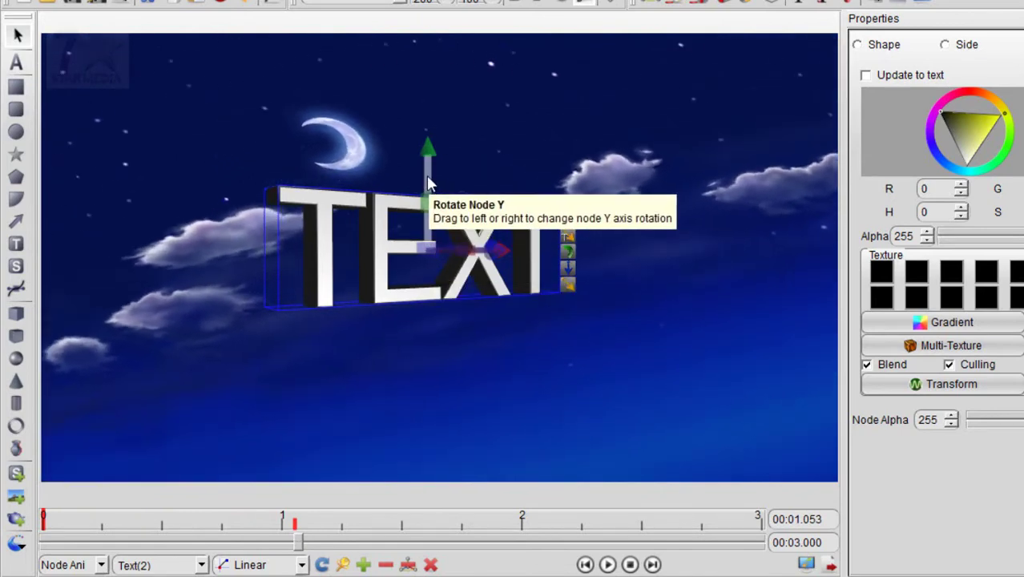
left_click_drag(412, 183, 298, 210)
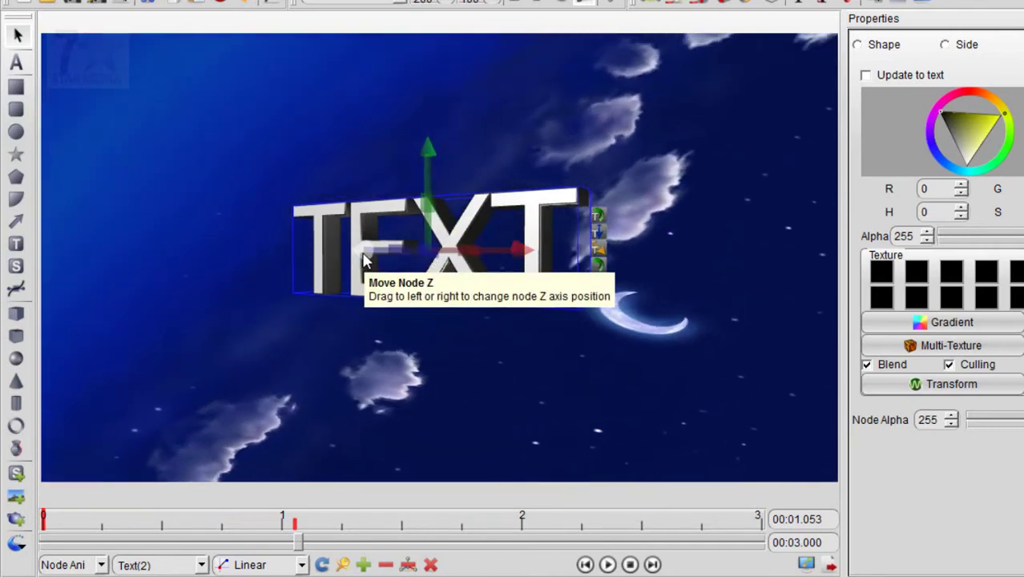
left_click_drag(364, 260, 495, 178)
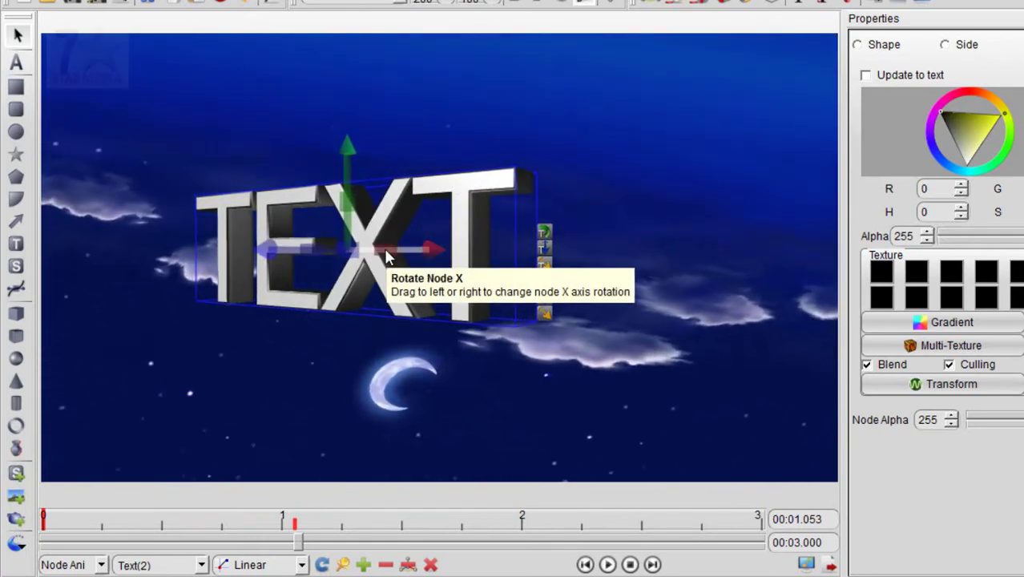
left_click_drag(389, 254, 496, 253)
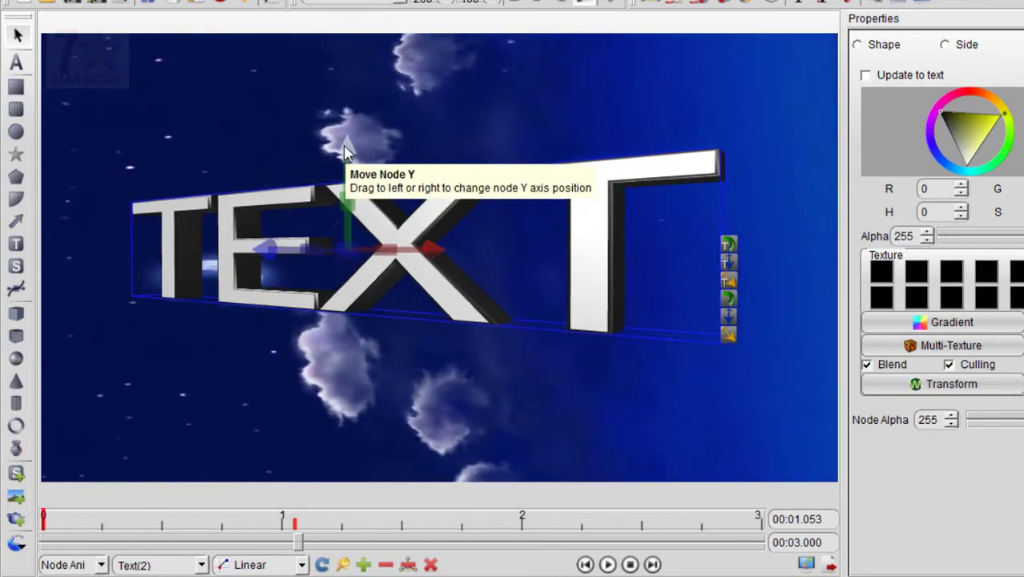
left_click_drag(347, 160, 370, 163)
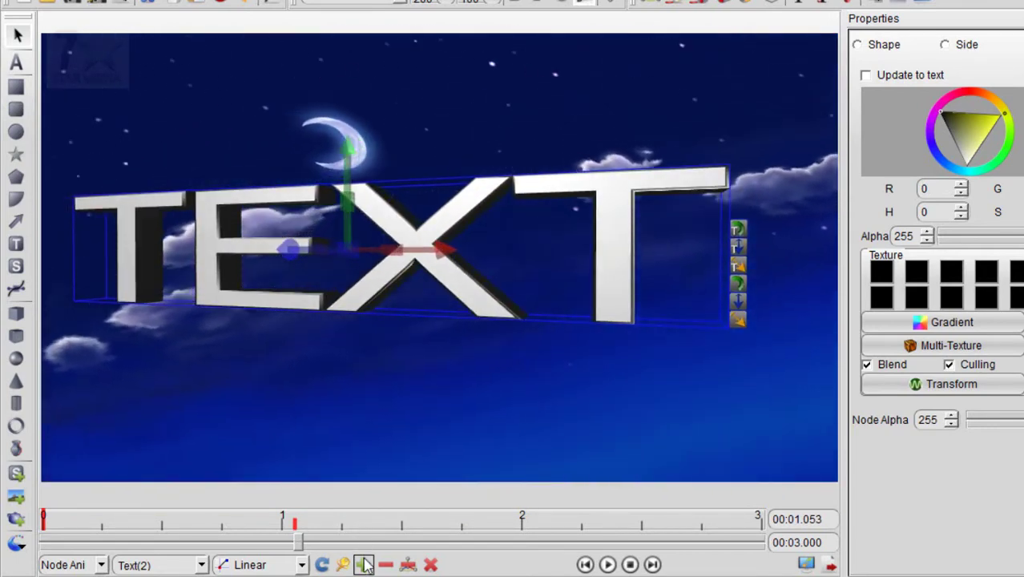
Preview the TEXT animation twice, then rewind to 00:02.694 and select the TEXT object
left_click(630, 565)
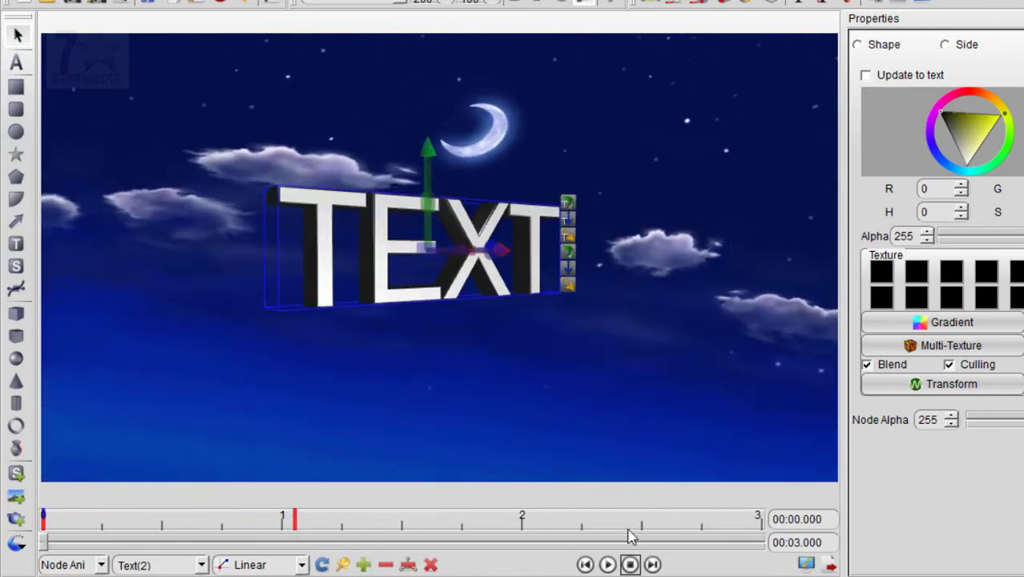
left_click(641, 423)
left_click(608, 565)
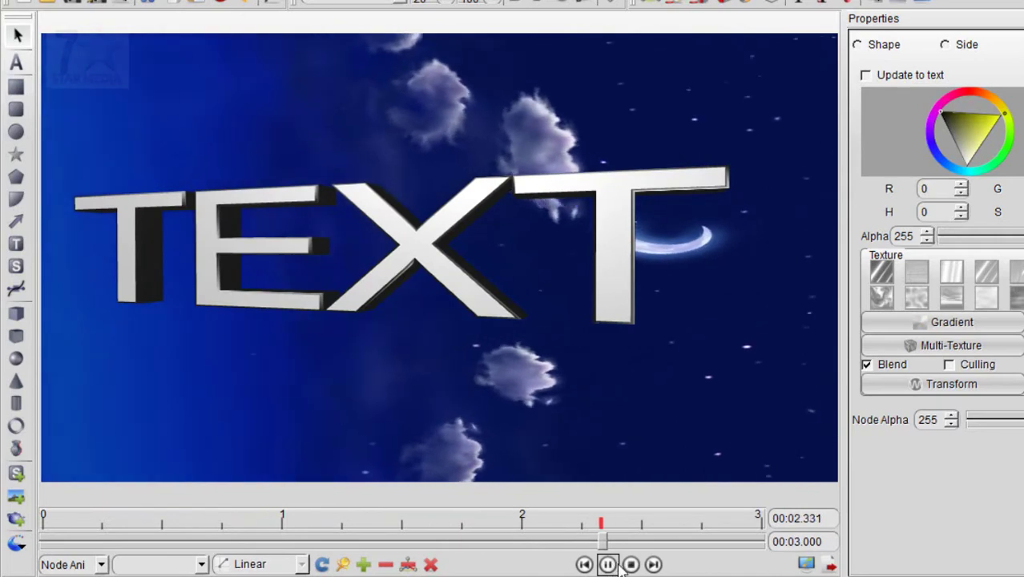
left_click(630, 565)
left_click(608, 565)
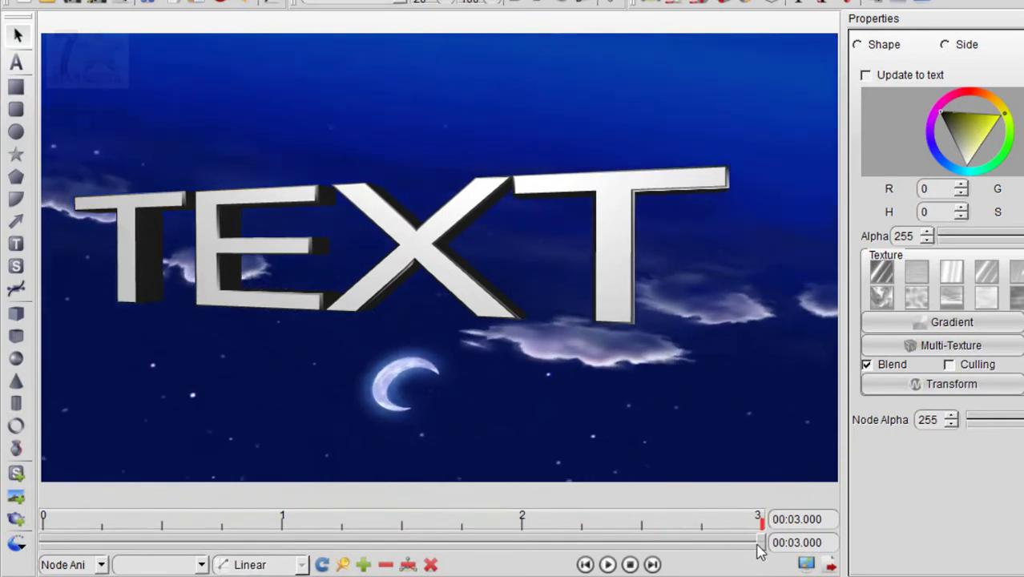
left_click_drag(739, 550, 687, 543)
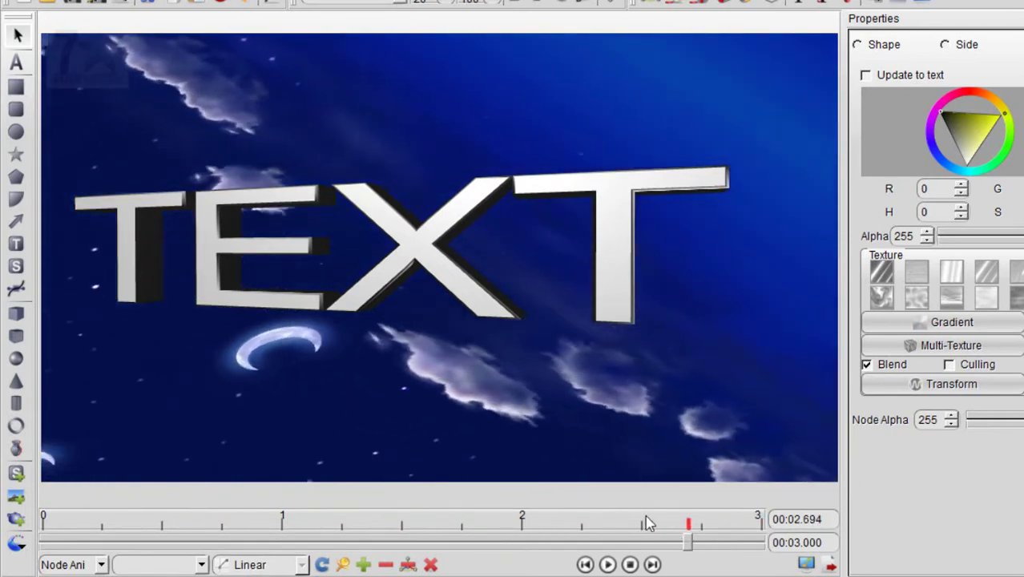
left_click(507, 309)
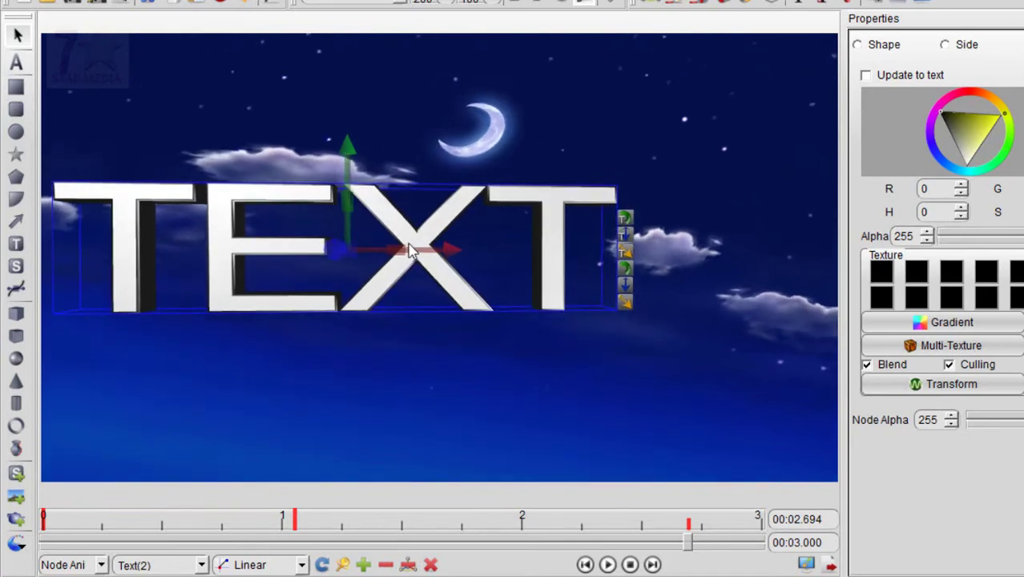
Slide the TEXT further right, then stretch it wider at the 00:03.000 end
left_click_drag(459, 256, 802, 220)
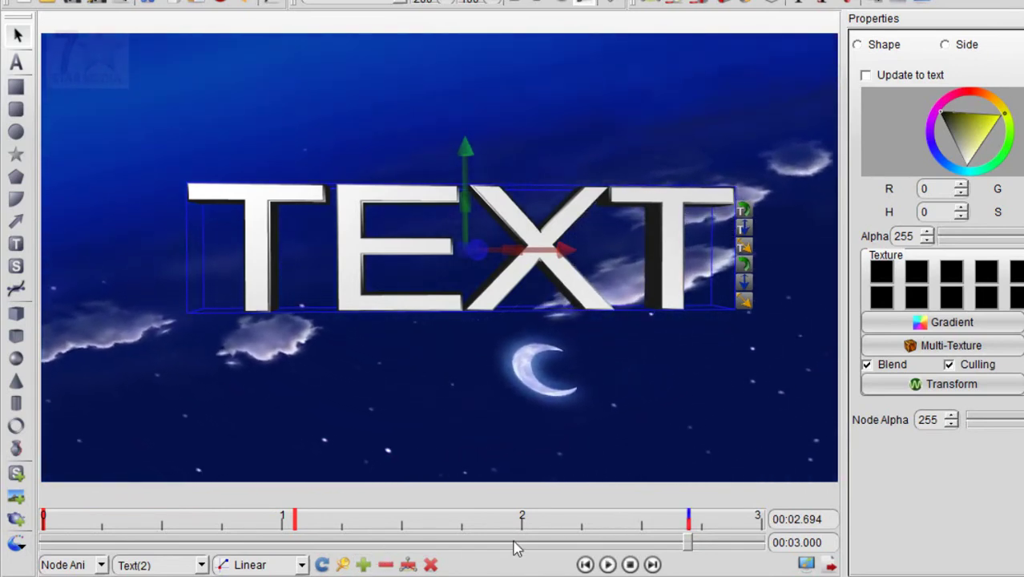
left_click(762, 548)
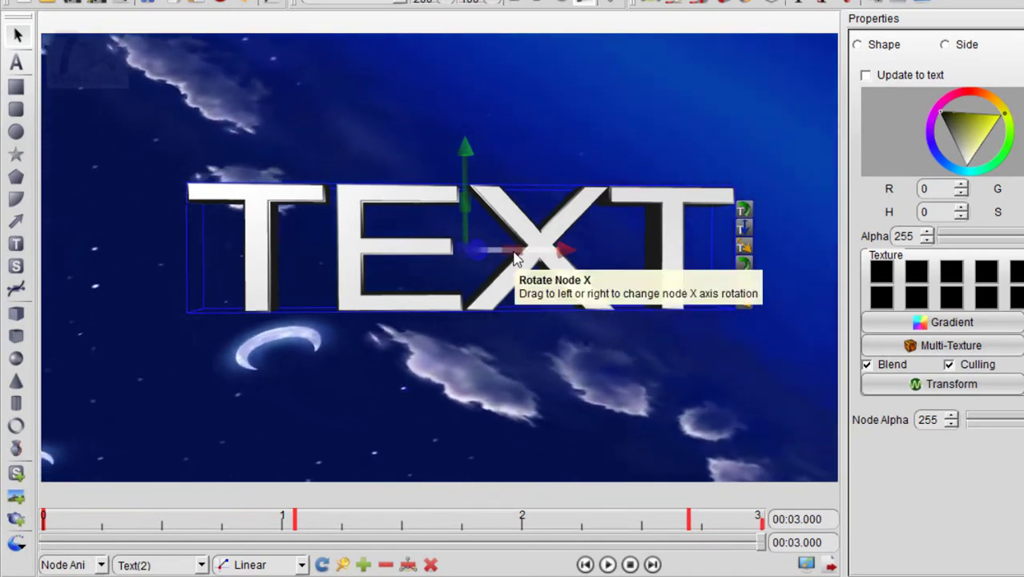
left_click_drag(510, 252, 594, 260)
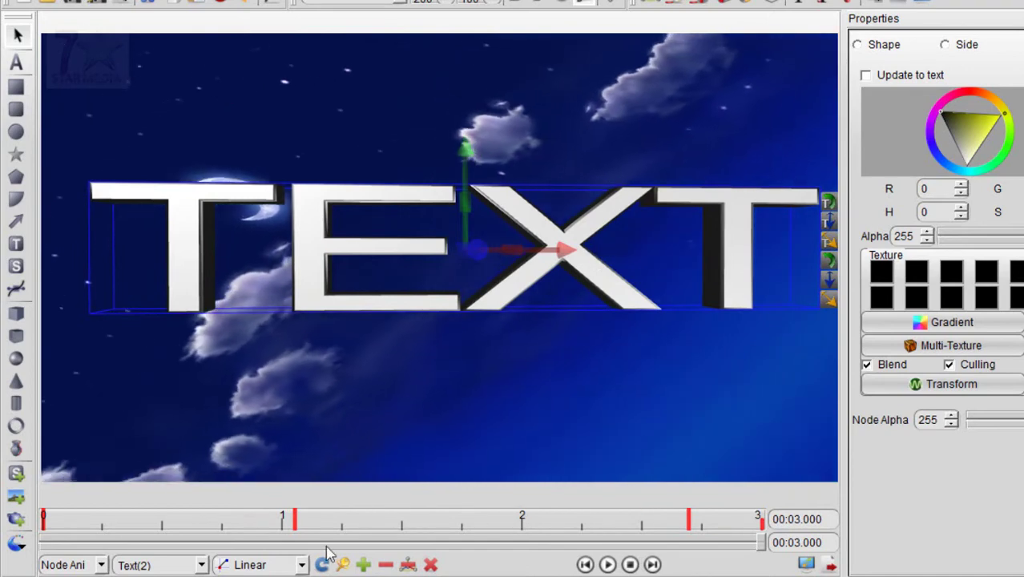
Deselect the TEXT, play the full animation, and stop to rewind to 00:00.000
left_click(489, 407)
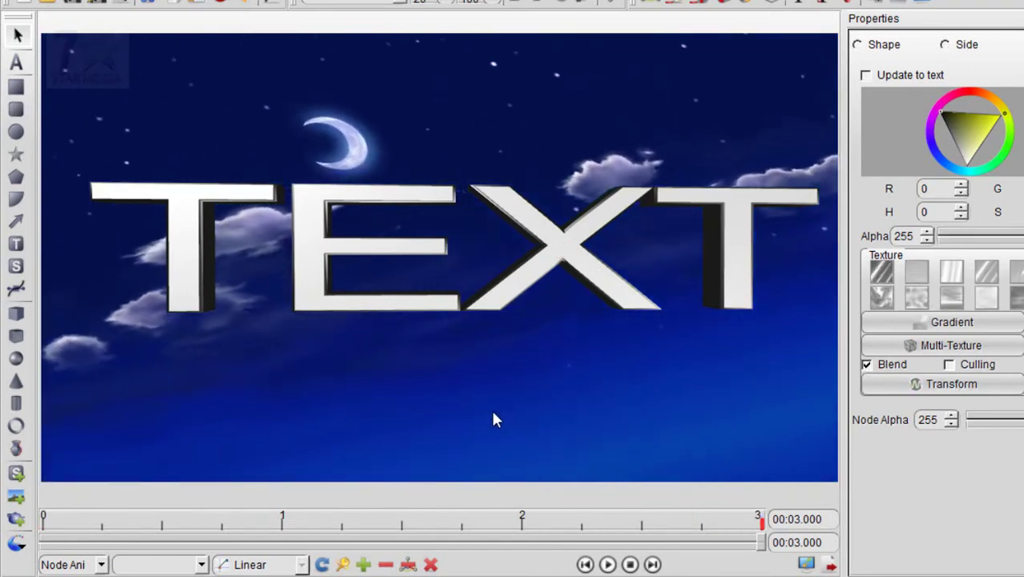
left_click(514, 291)
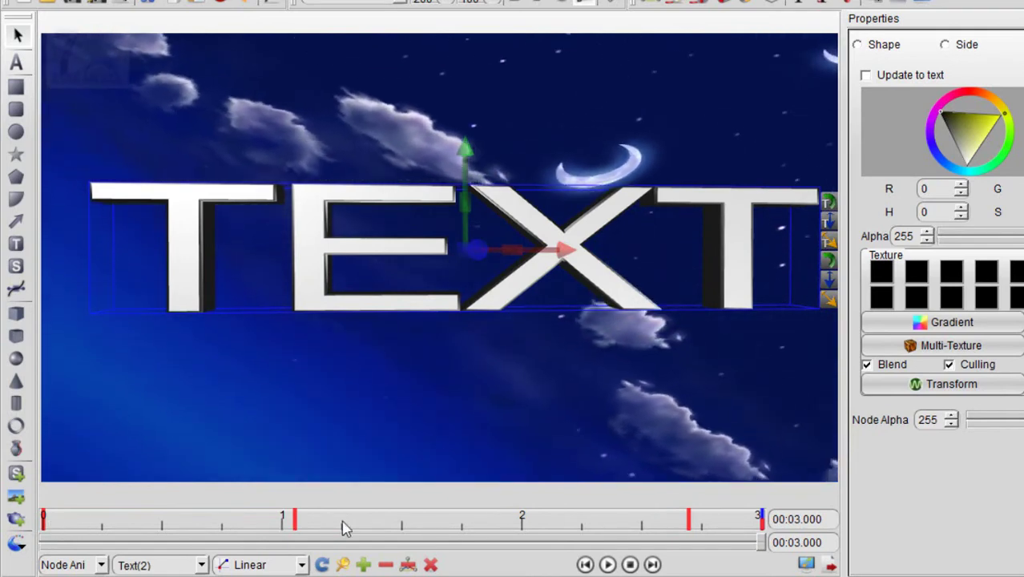
left_click(646, 441)
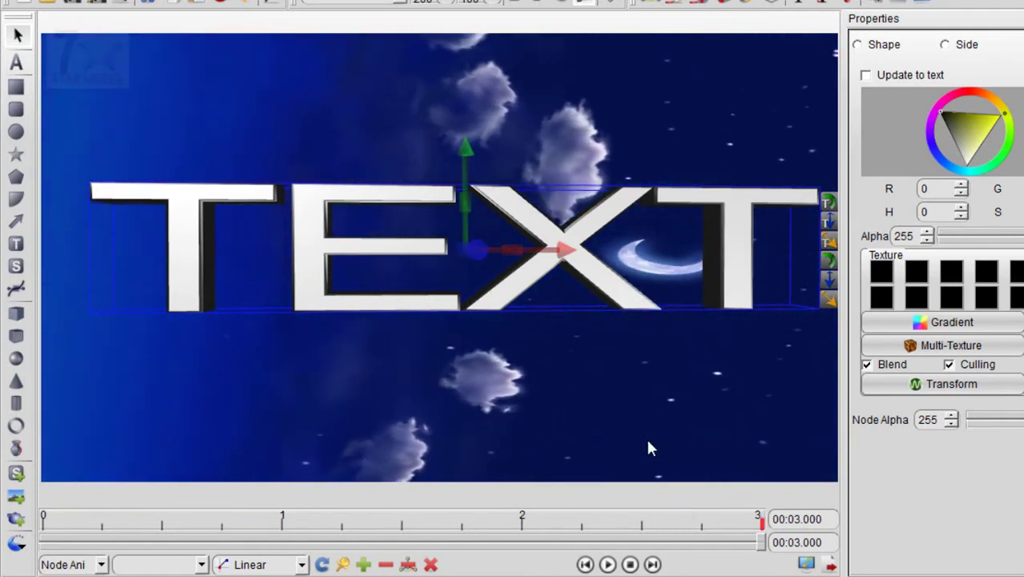
left_click(608, 565)
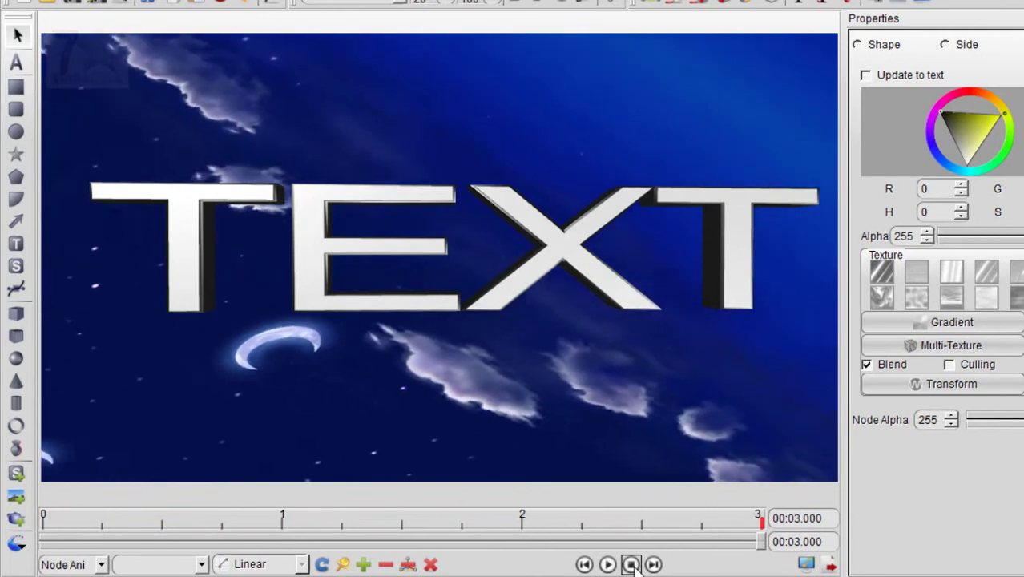
left_click(631, 565)
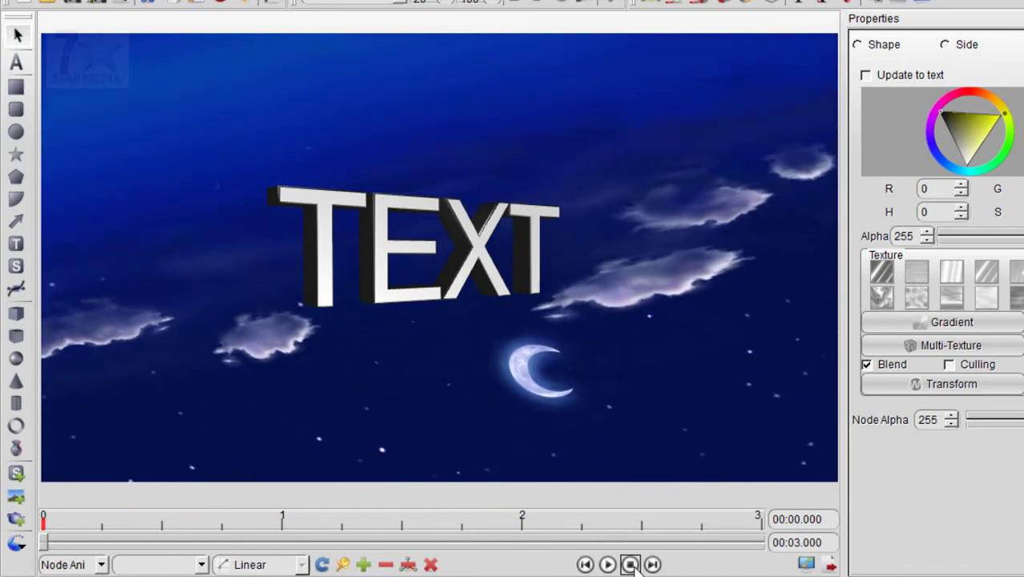
Stop playback and select the TEXT object to begin editing its titles
left_click(470, 279)
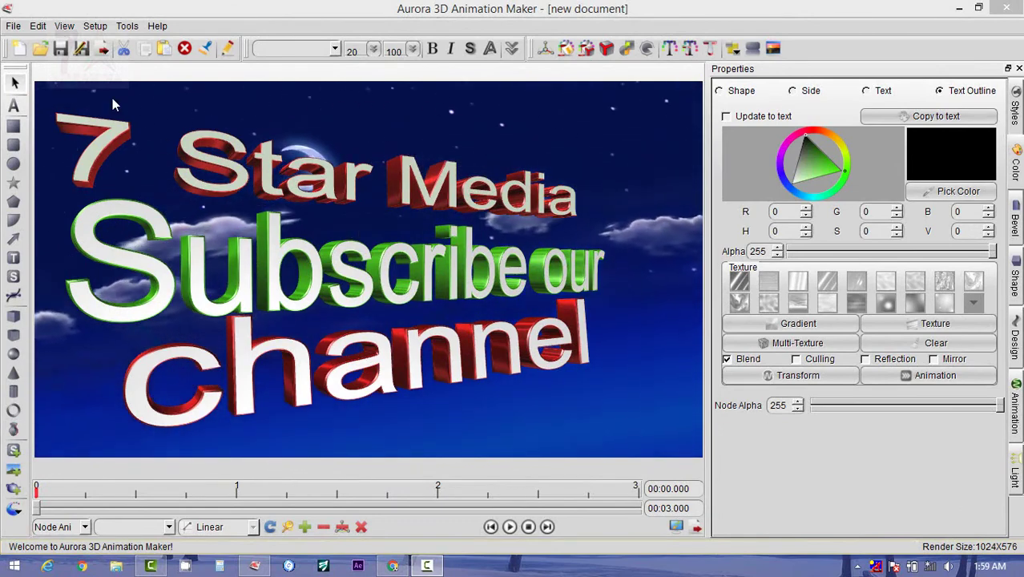
Export the scene via File > Export Image as the PNG 'image' on the Desktop
left_click(13, 26)
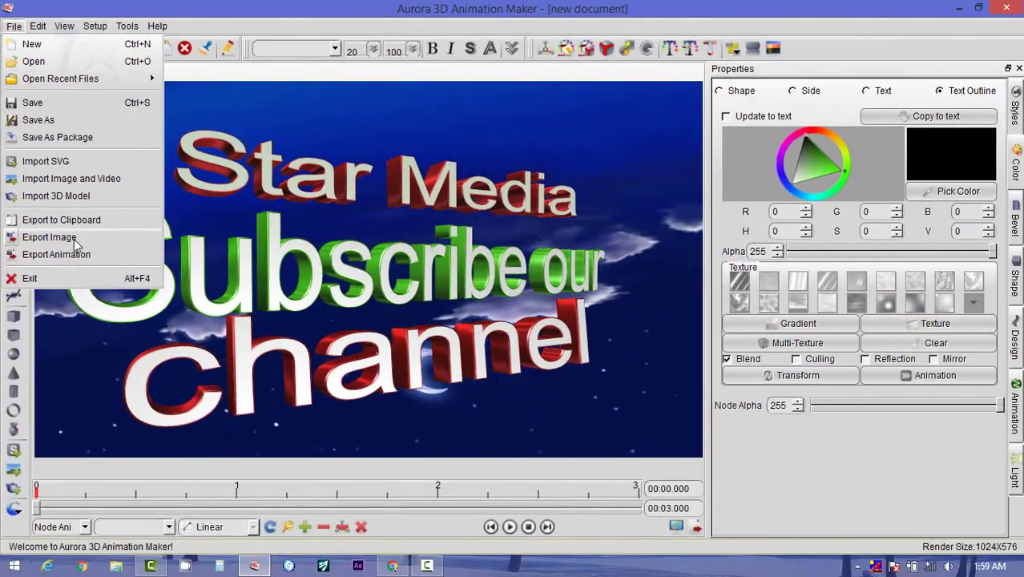
left_click(74, 239)
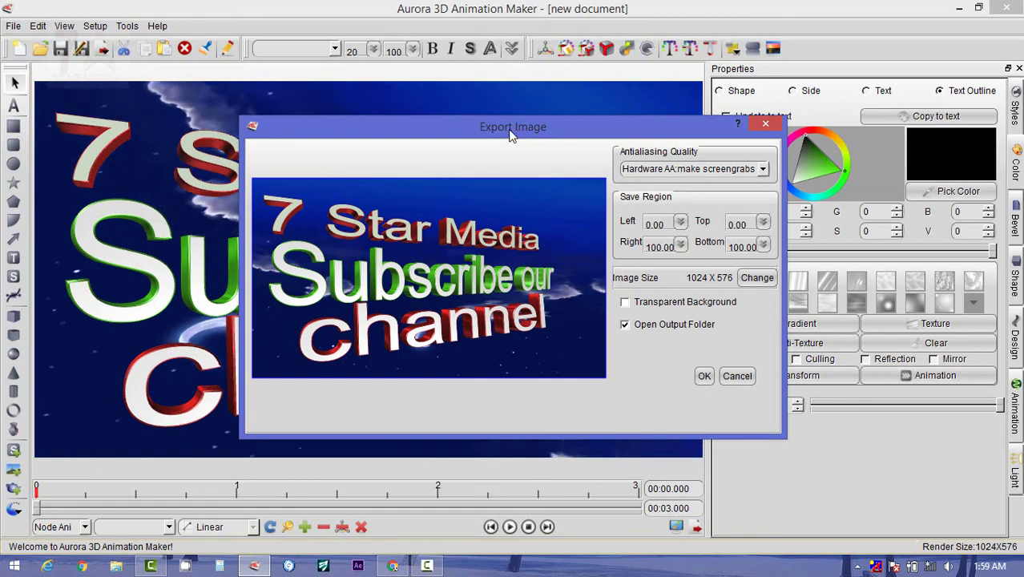
left_click_drag(511, 135, 592, 127)
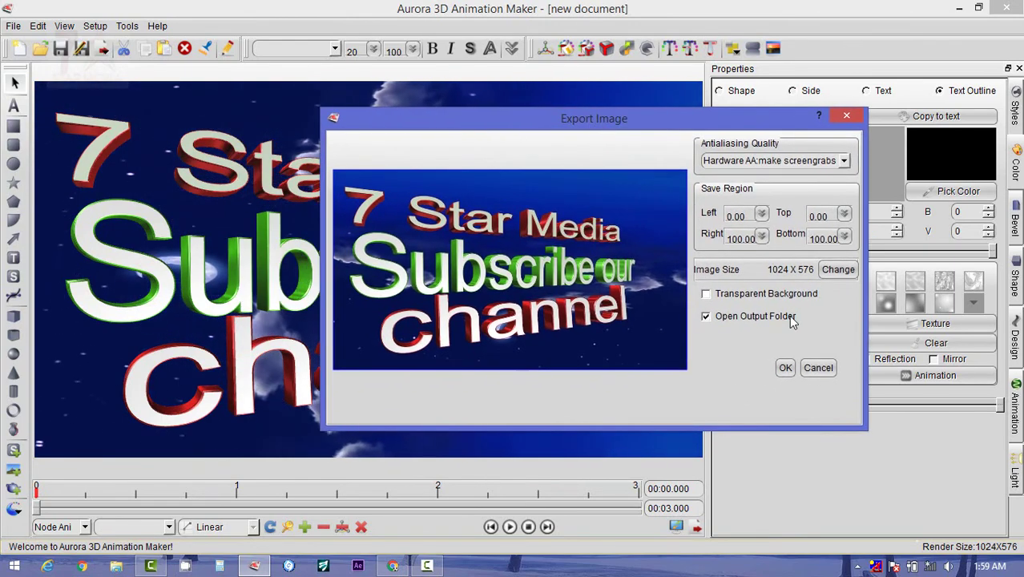
left_click(785, 368)
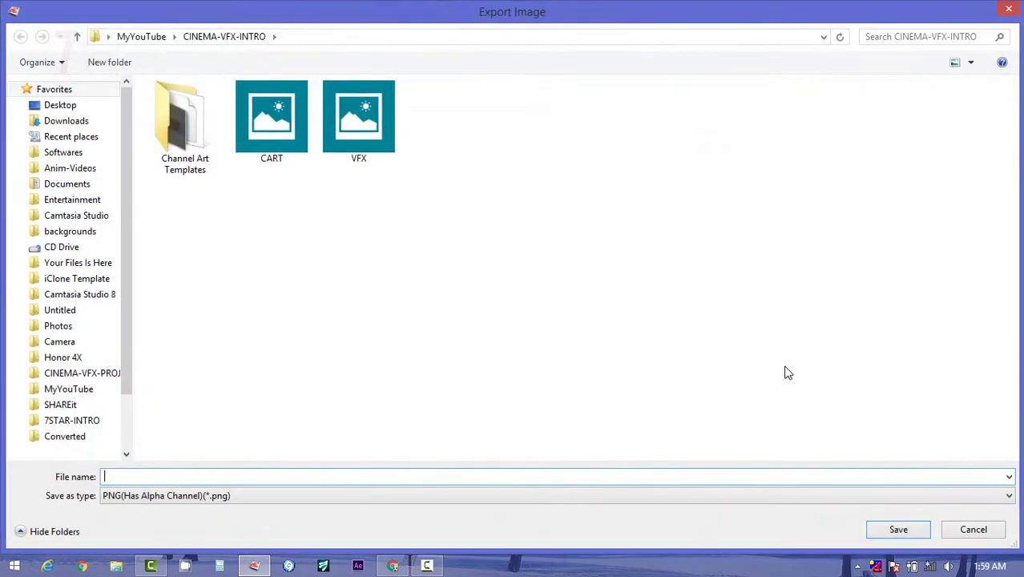
left_click(72, 108)
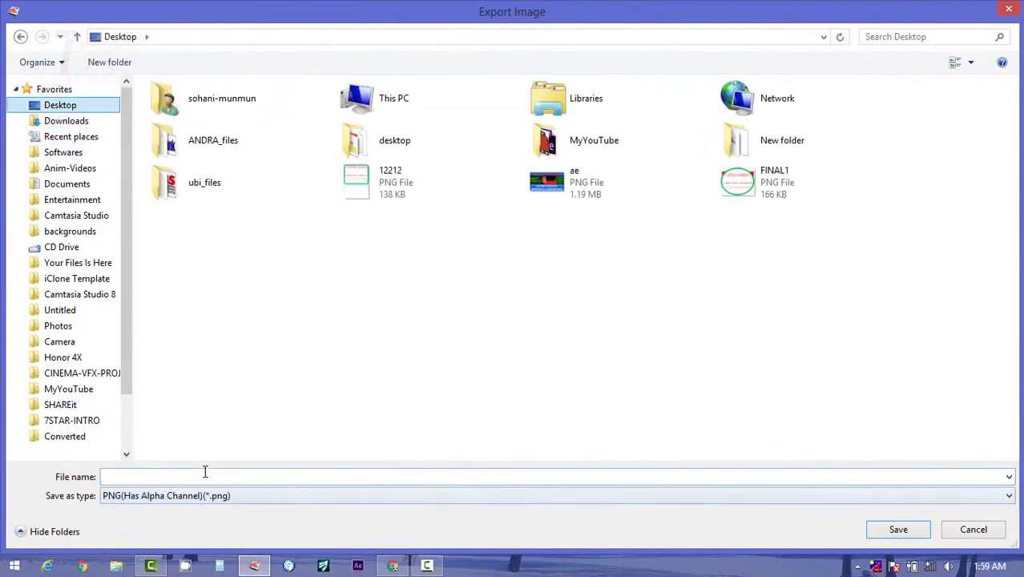
type("image")
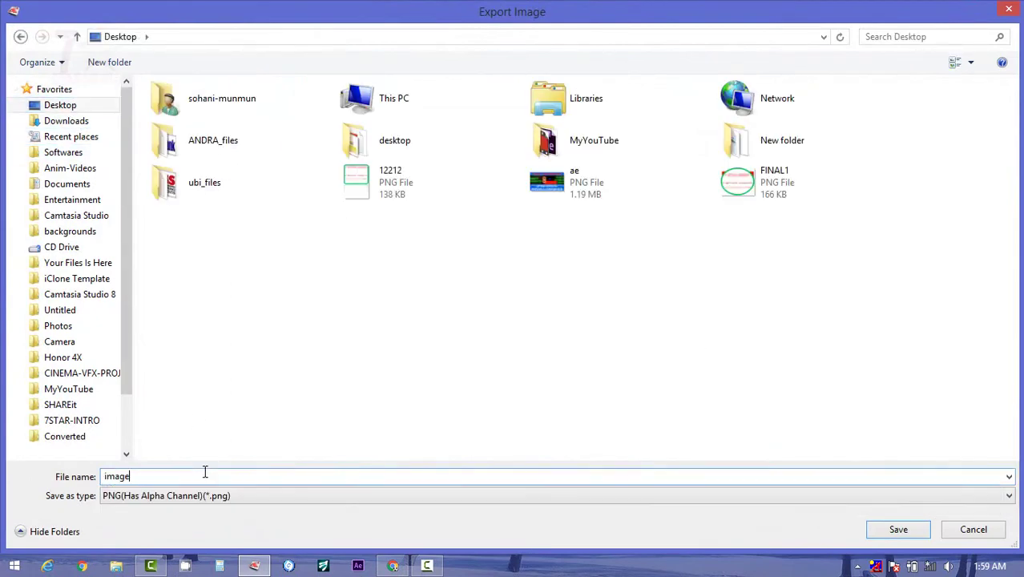
left_click(883, 534)
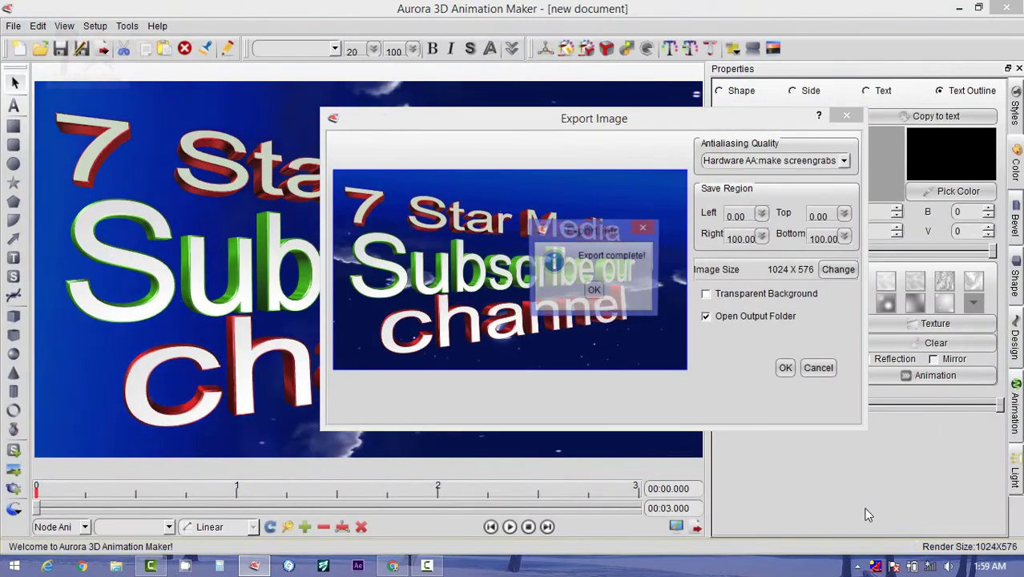
left_click(594, 291)
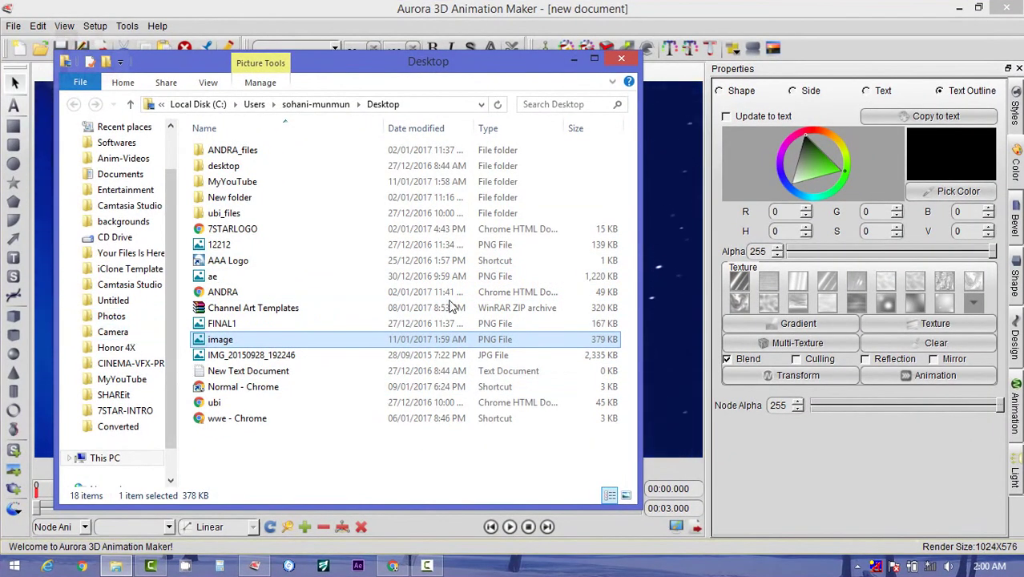
Close the Explorer Desktop window showing the exported image PNG
left_click(577, 60)
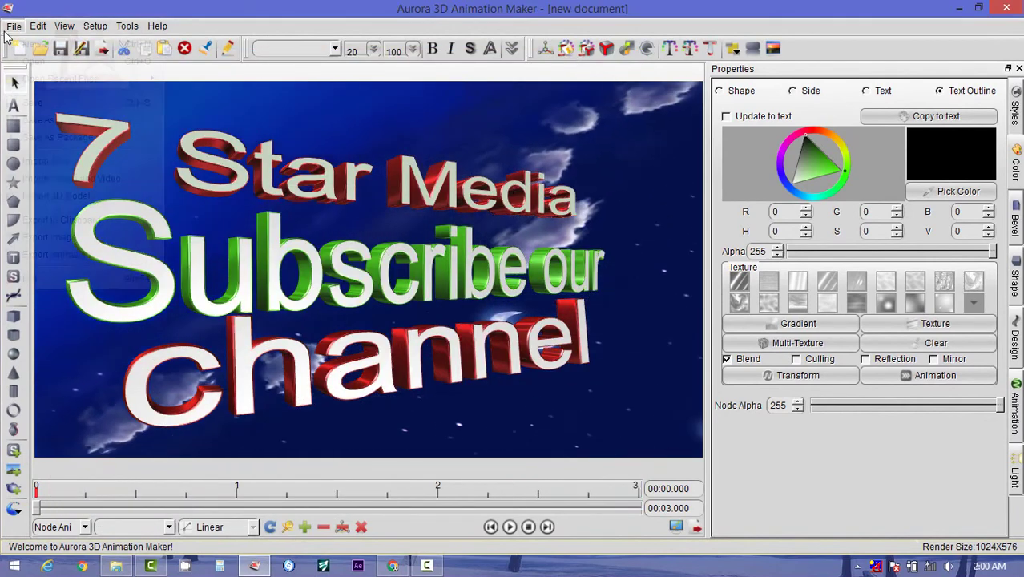
Start File > Export Animation and set antialiasing to Software AA, accepting the warning
left_click(13, 25)
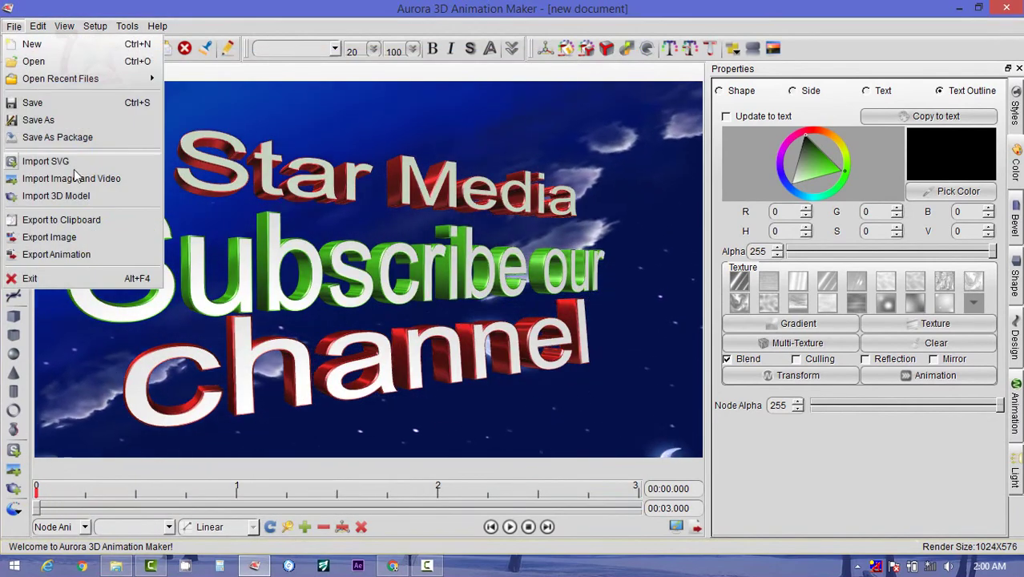
left_click(84, 259)
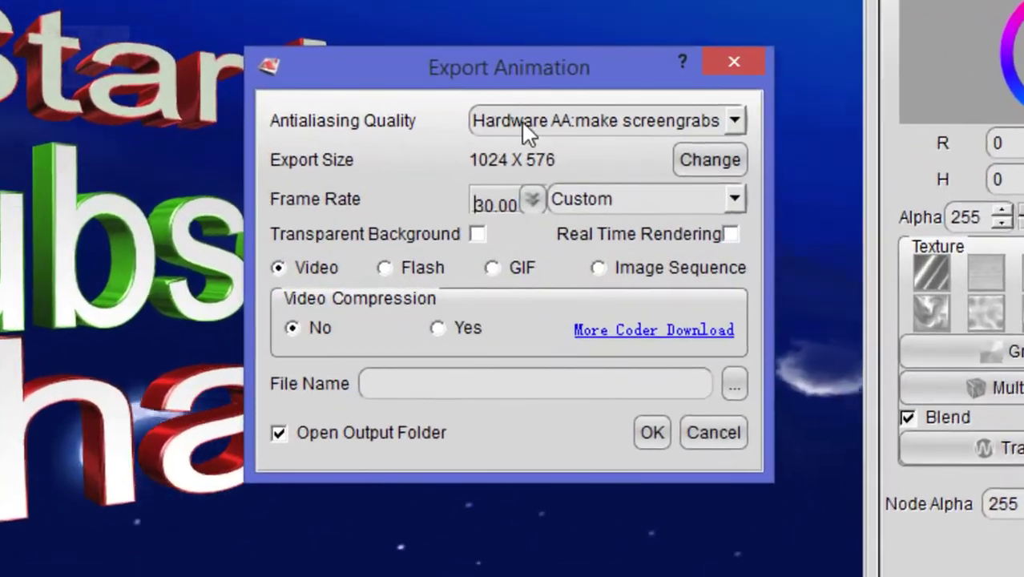
left_click(521, 199)
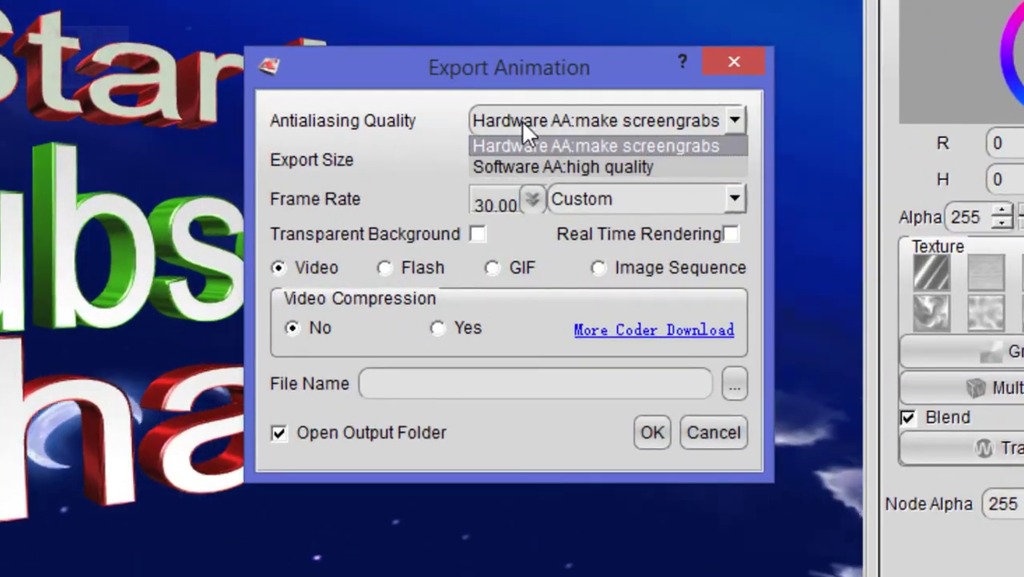
left_click(556, 163)
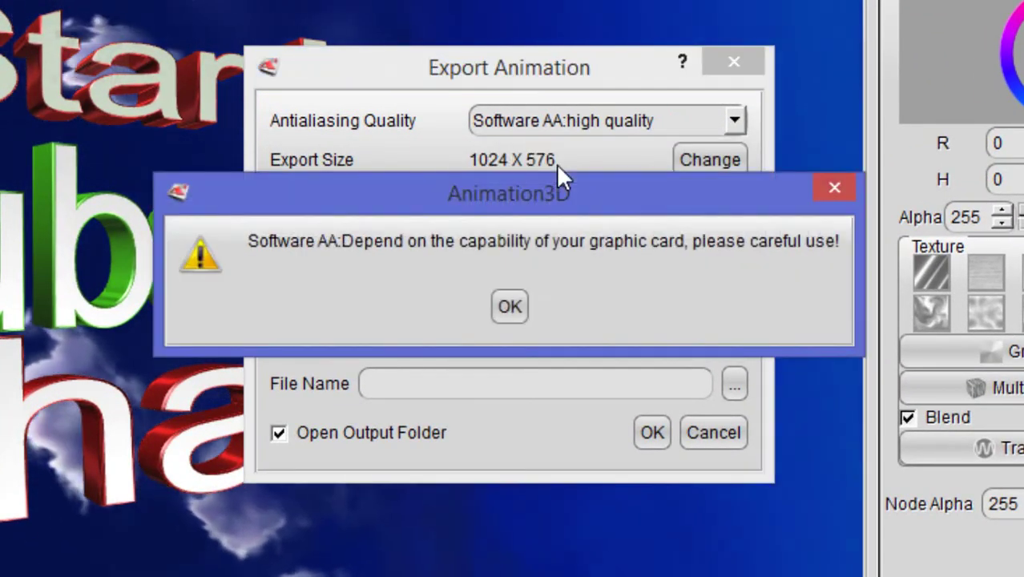
left_click(519, 301)
Set the render size to Film&Video HDV/HDTV 720p (1280 x 720) and keep Video output
left_click(690, 160)
left_click(606, 132)
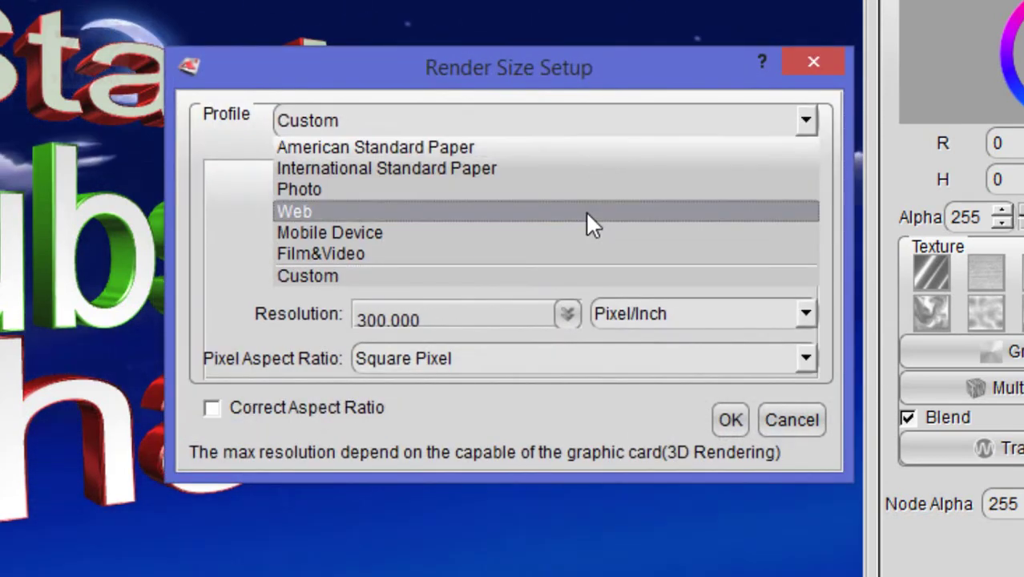
left_click(588, 253)
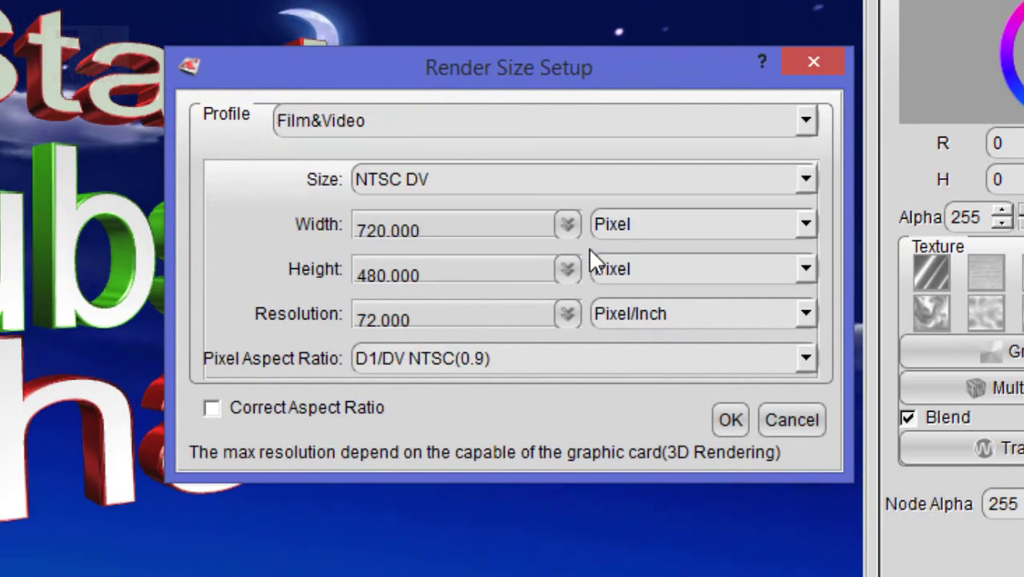
left_click(532, 188)
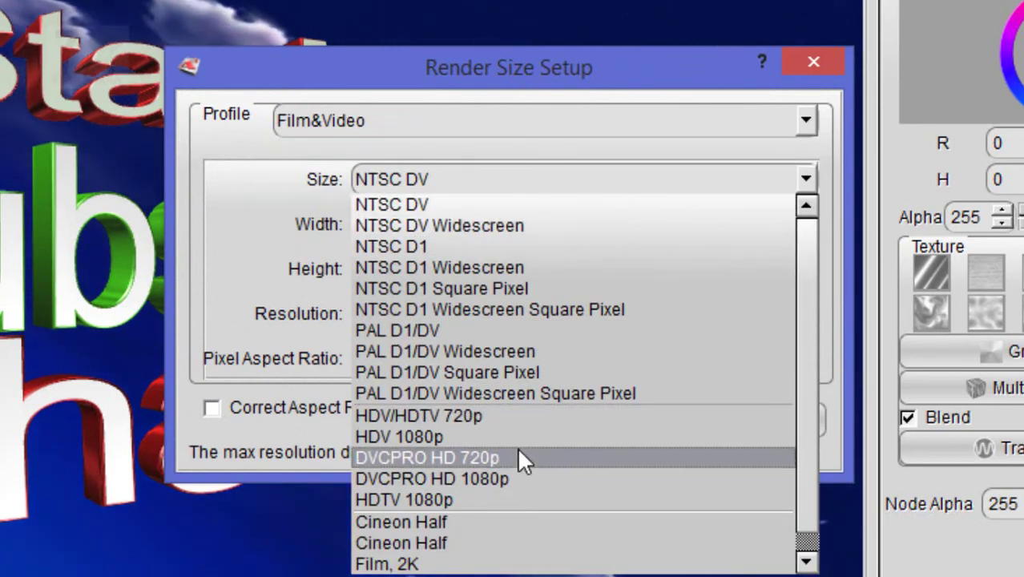
left_click(509, 424)
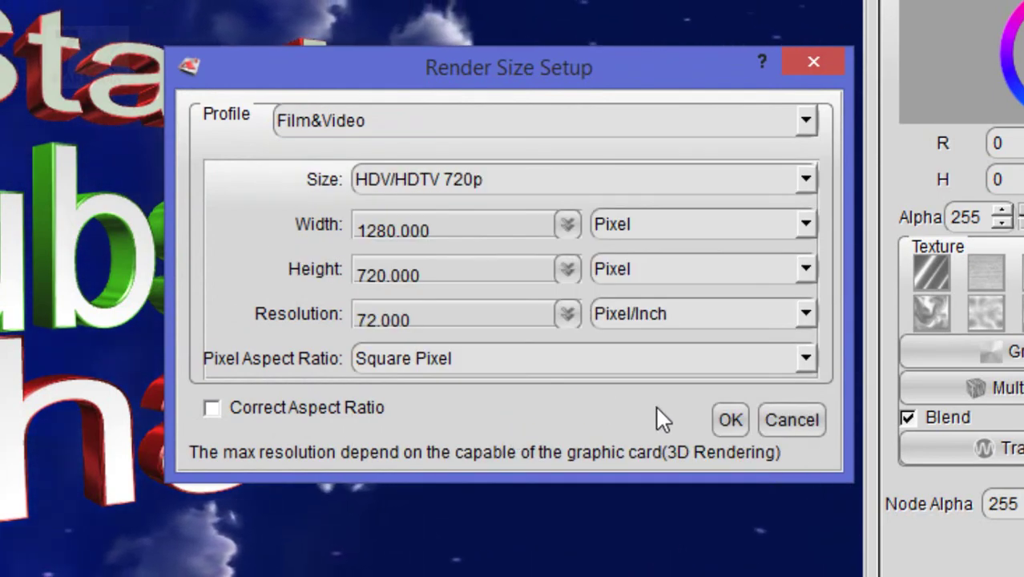
left_click(725, 419)
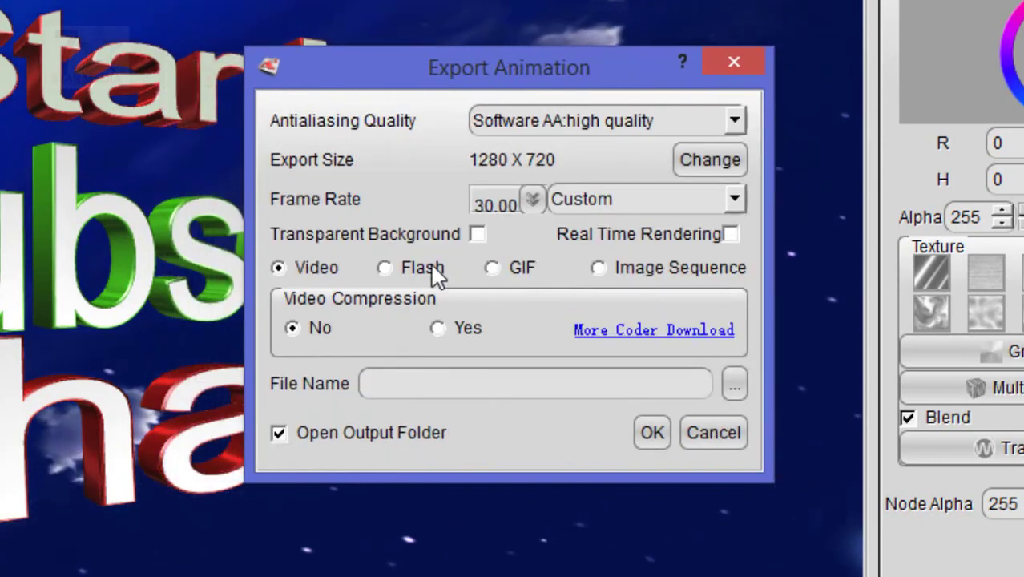
left_click(491, 268)
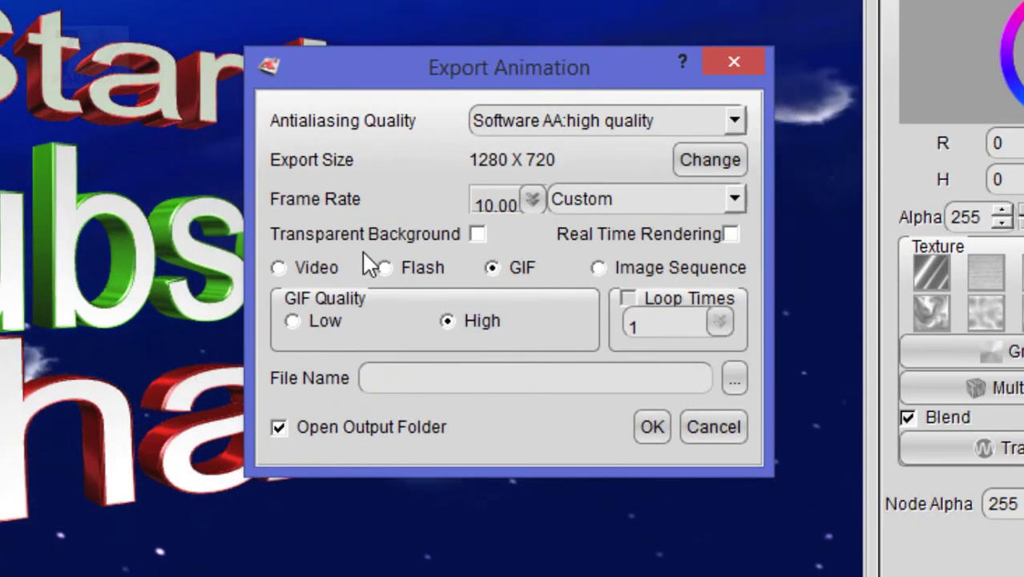
left_click(297, 269)
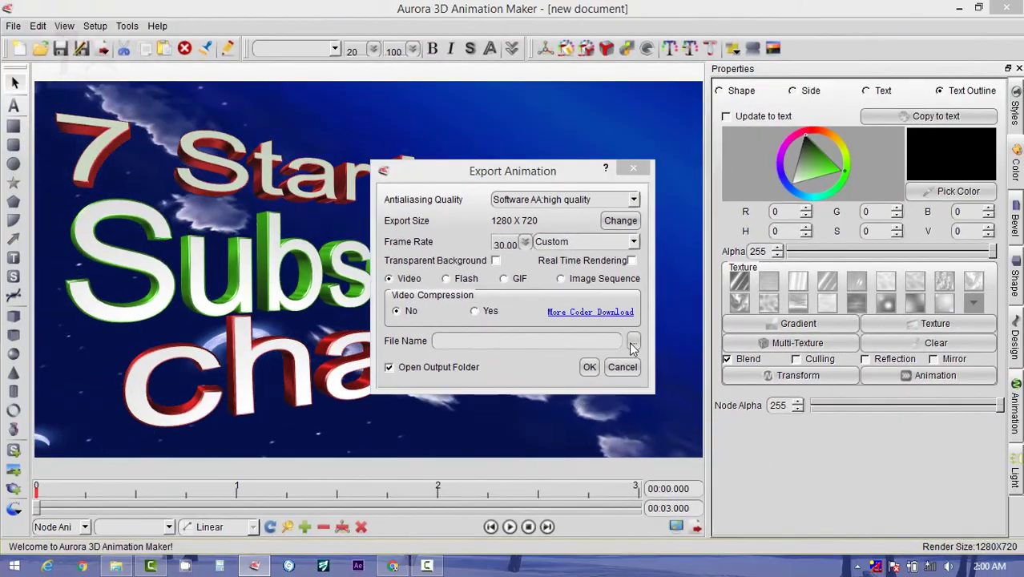
left_click(633, 343)
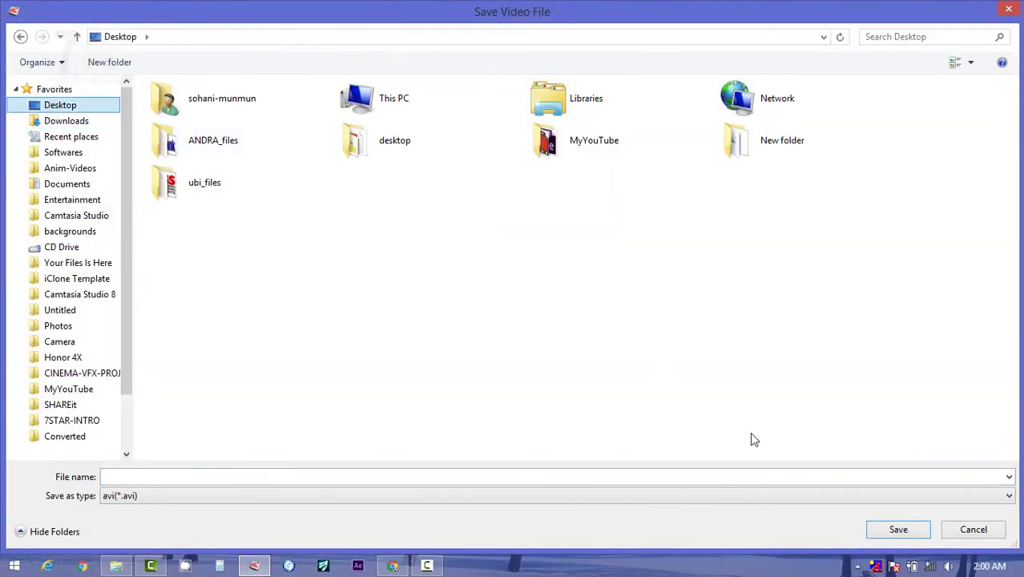
type("n")
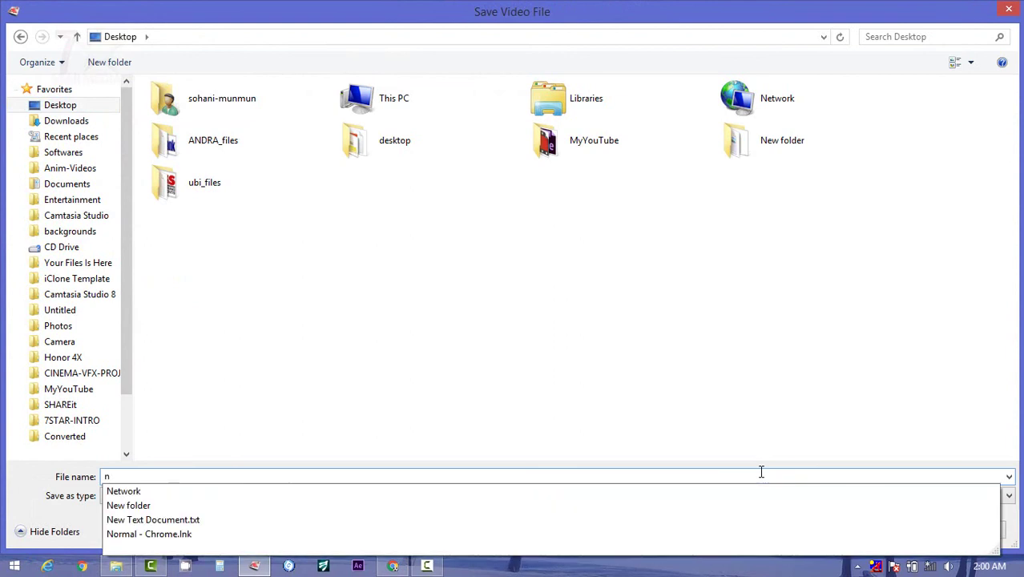
key("BackSpace")
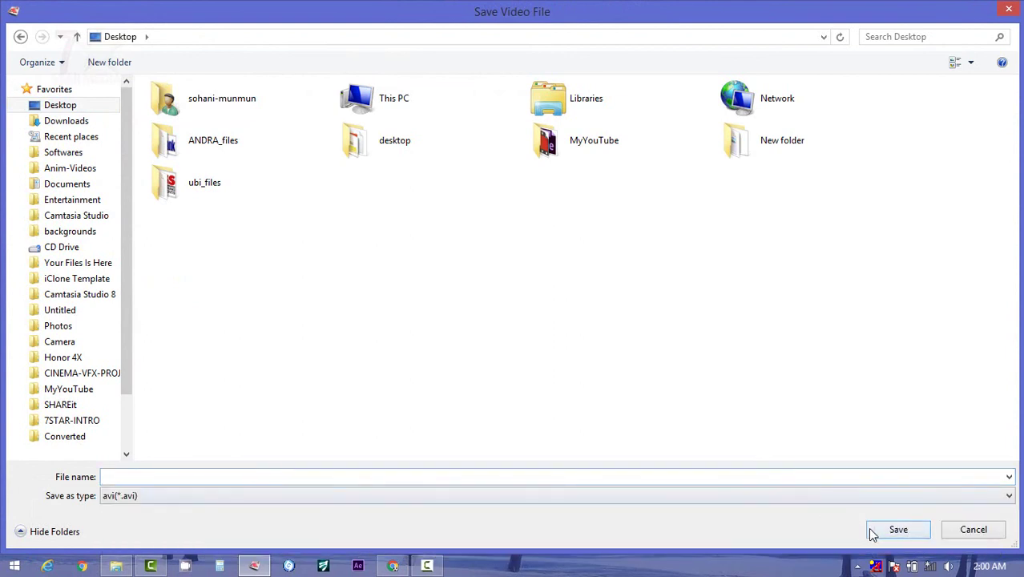
double_click(428, 133)
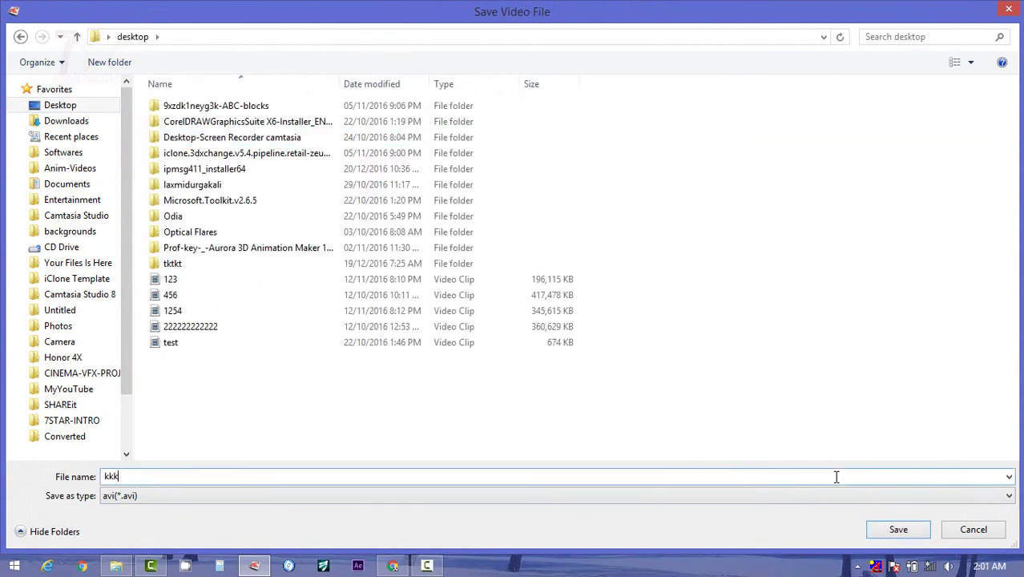
left_click(898, 530)
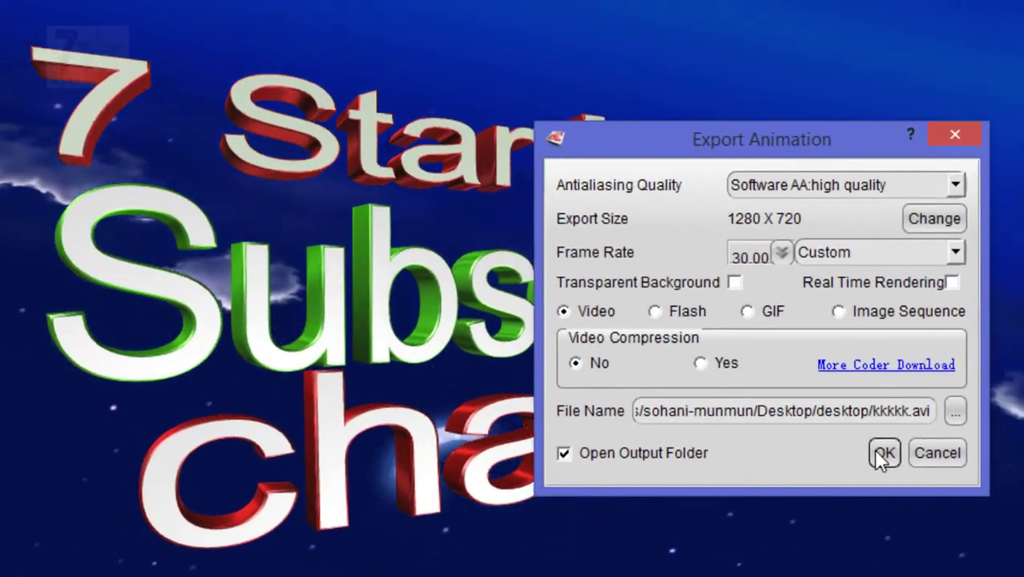
left_click(882, 454)
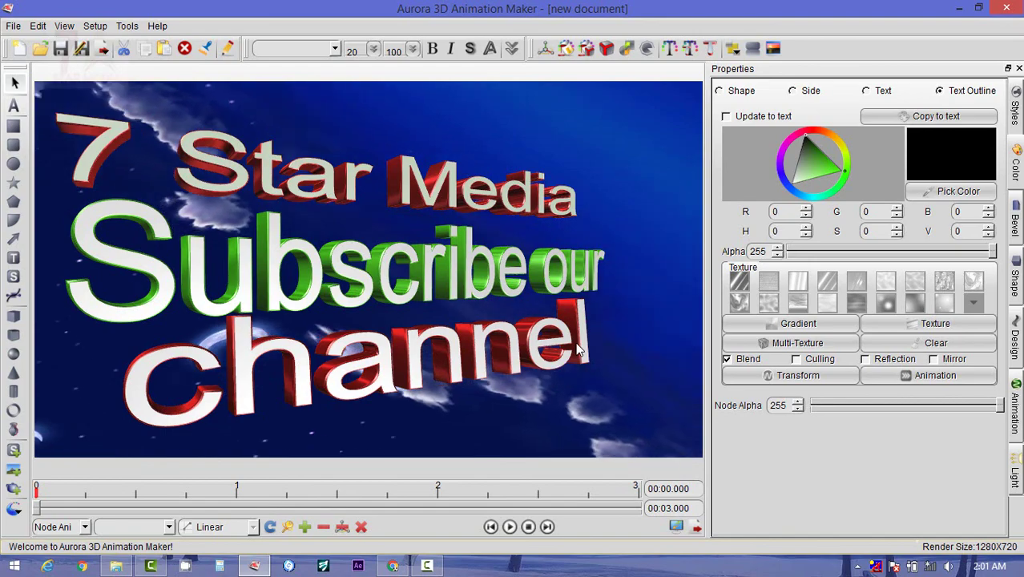